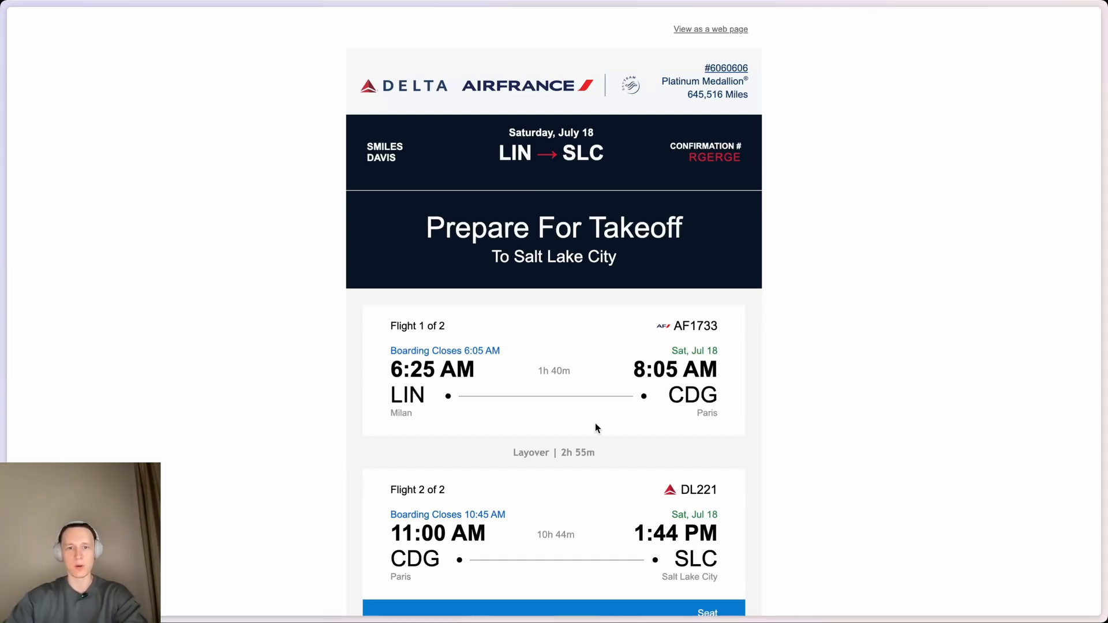
# - Examine the flight itinerary email that serves as the reference design
pyautogui.scroll(-3, 596, 427)
pyautogui.scroll(3, 596, 427)
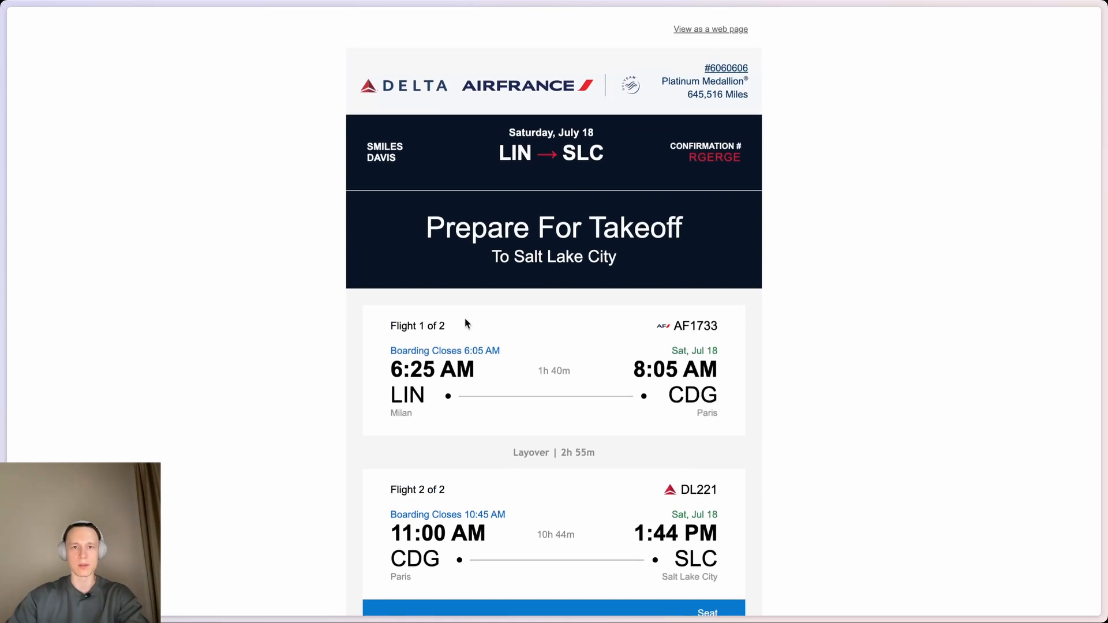
pyautogui.scroll(-1, 466, 324)
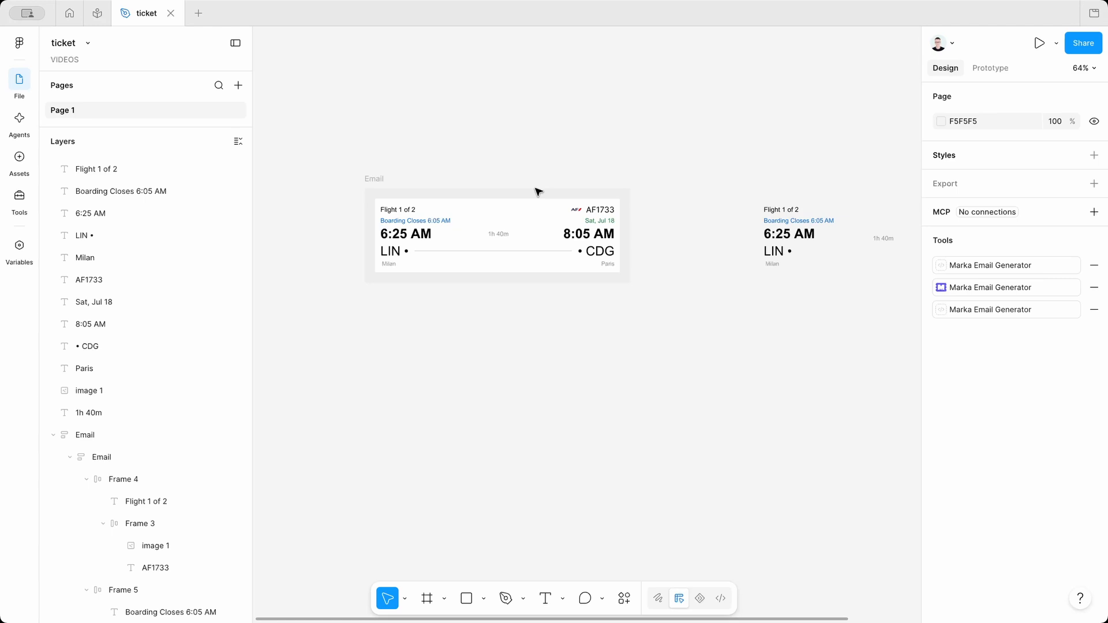
# - Compare the finished Email ticket frame with the loose text elements placed beside it on the canvas
pyautogui.hscroll(5, 538, 192)
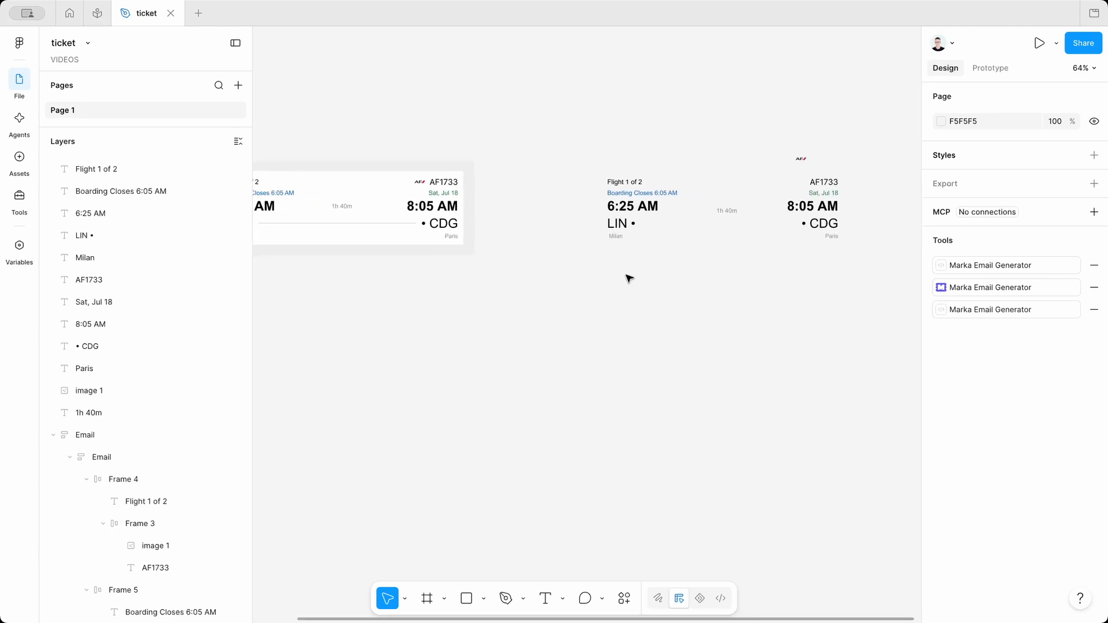
pyautogui.scroll(2, 629, 279)
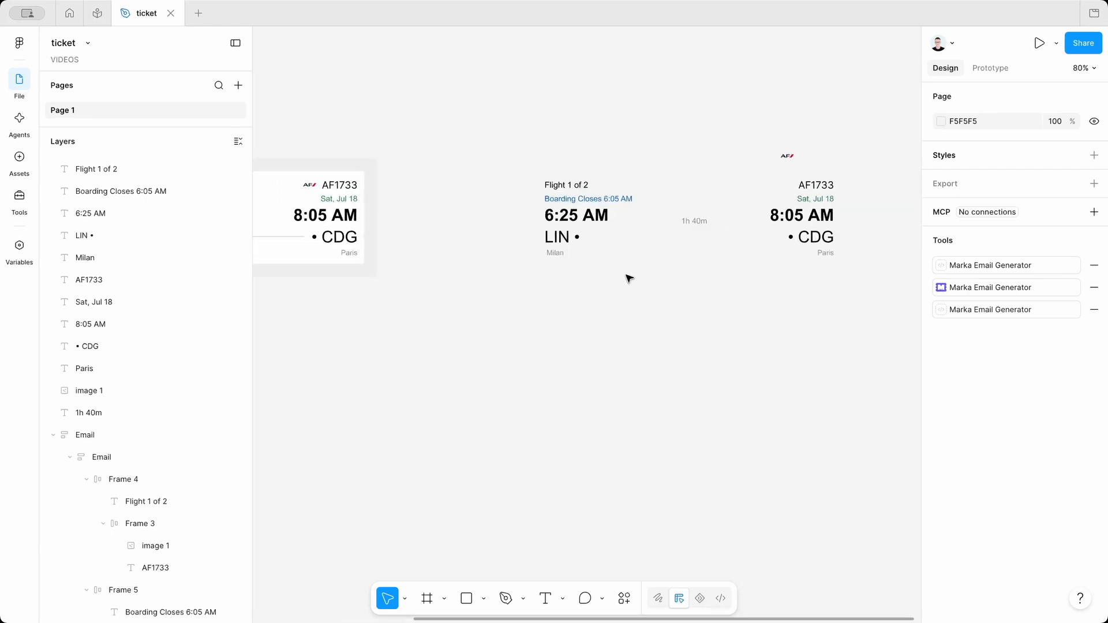
pyautogui.hscroll(-5, 629, 279)
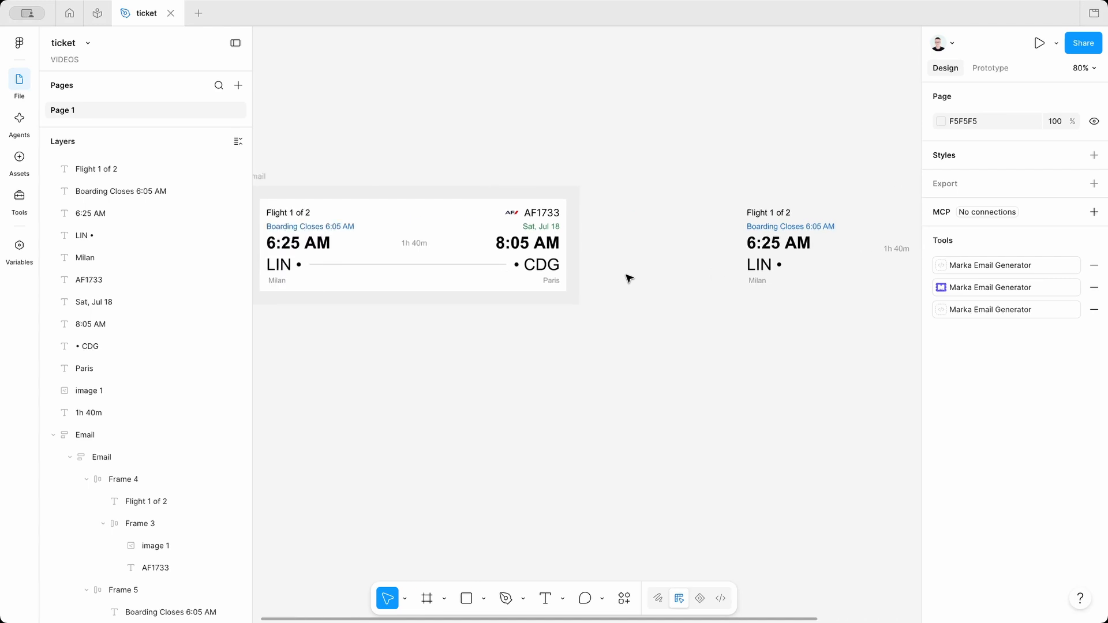
pyautogui.hscroll(-2, 707, 315)
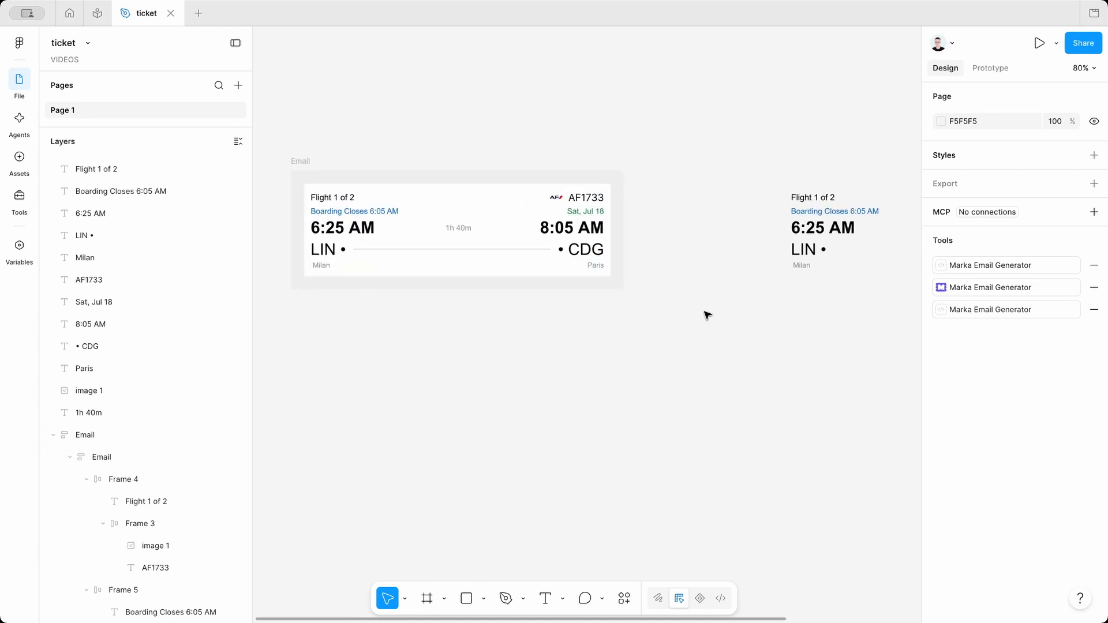
pyautogui.hscroll(3, 708, 315)
pyautogui.hscroll(4, 707, 315)
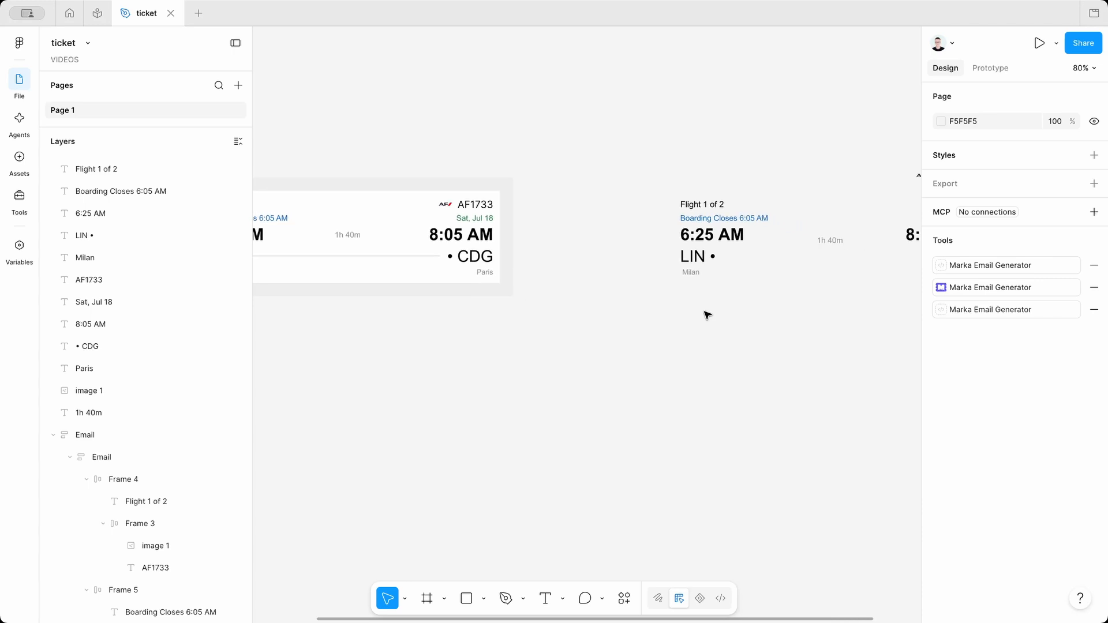
pyautogui.scroll(-1, 707, 315)
pyautogui.hscroll(-4, 708, 315)
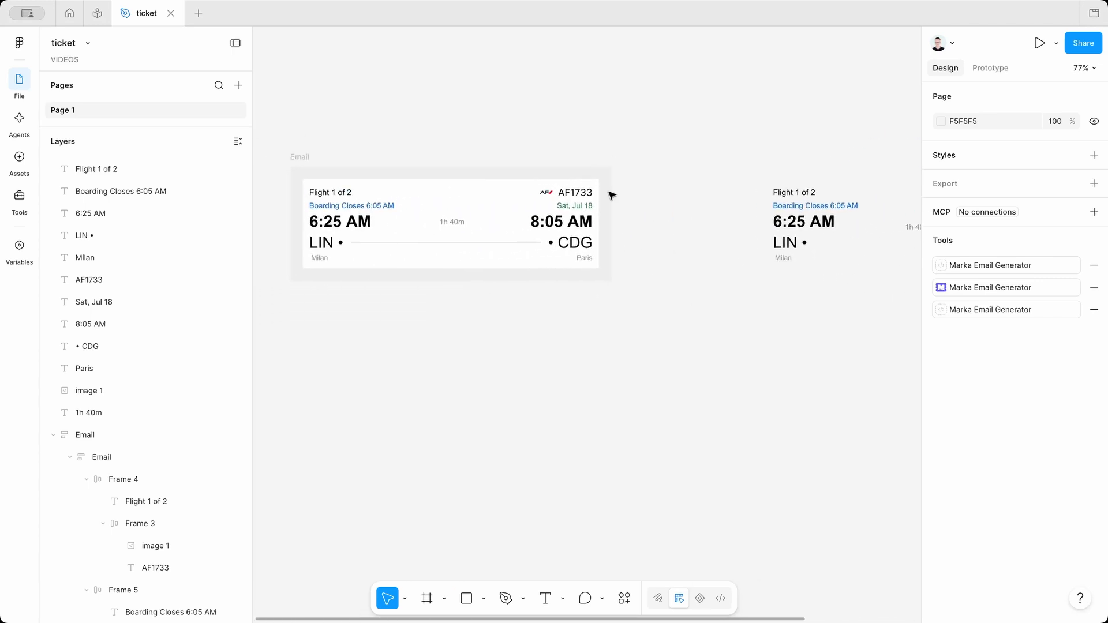
# - Inspect the Flight 1 of 2 label and the AF1733 flight number in the finished Email frame's first row
pyautogui.click(339, 191)
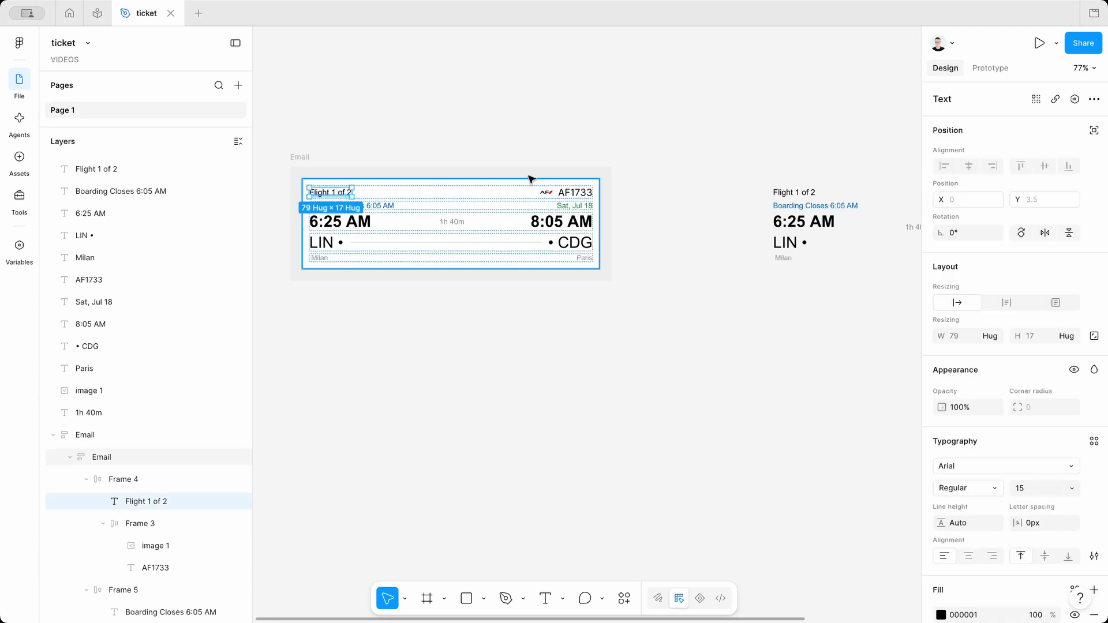
pyautogui.keyDown('shift'); pyautogui.click(575, 190); pyautogui.keyUp('shift')
pyautogui.click(586, 123)
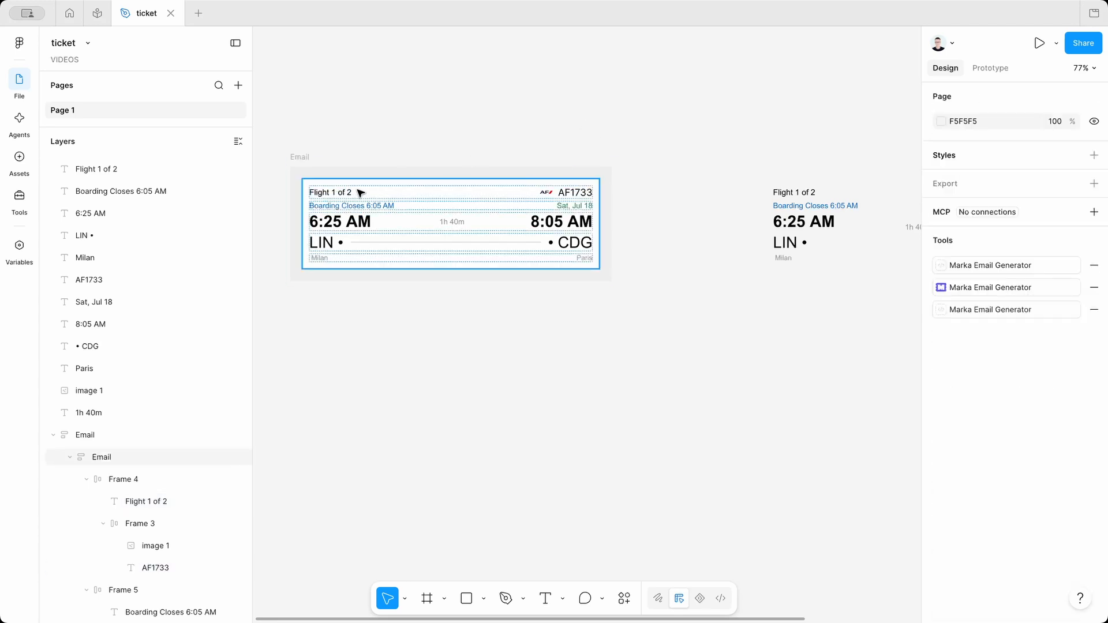
pyautogui.click(325, 190)
pyautogui.keyDown('shift'); pyautogui.click(571, 191); pyautogui.keyUp('shift')
pyautogui.click(610, 135)
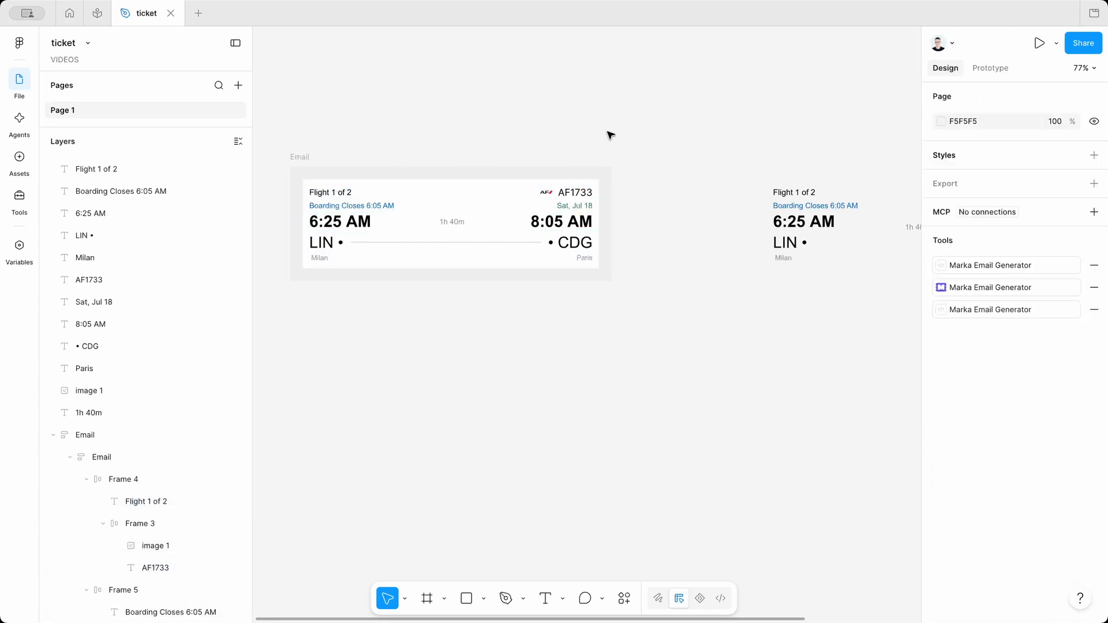
pyautogui.hscroll(5, 610, 135)
pyautogui.hscroll(-4, 610, 134)
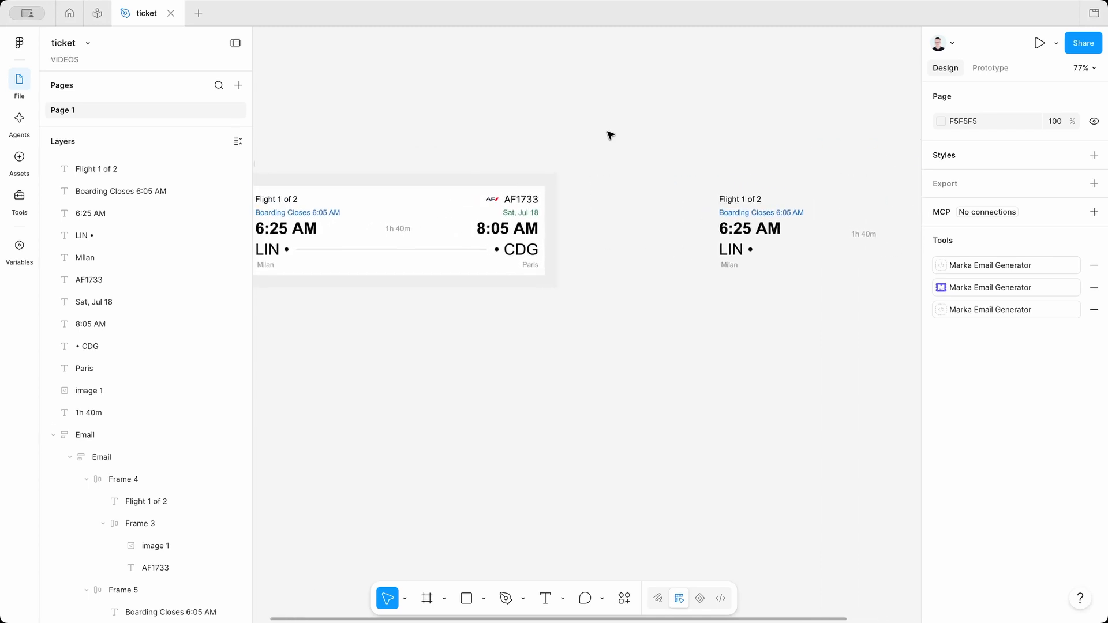
pyautogui.hscroll(-3, 611, 134)
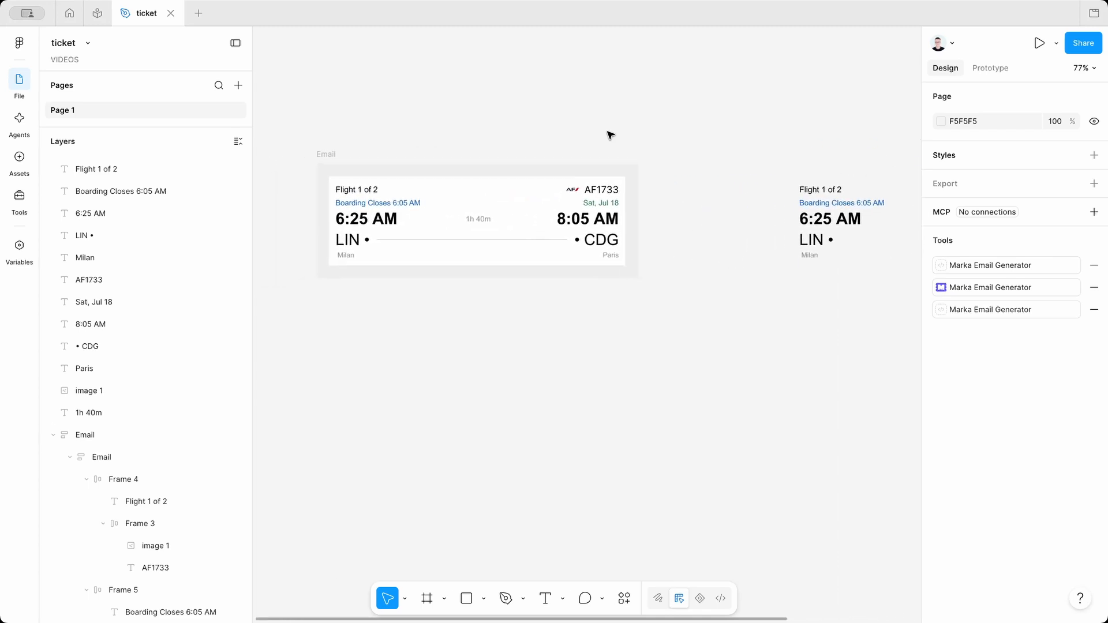
# - Move the loose Flight 1 of 2 and AF1733 texts together down to empty canvas below the other ticket elements
pyautogui.hscroll(2, 610, 135)
pyautogui.hscroll(10, 640, 182)
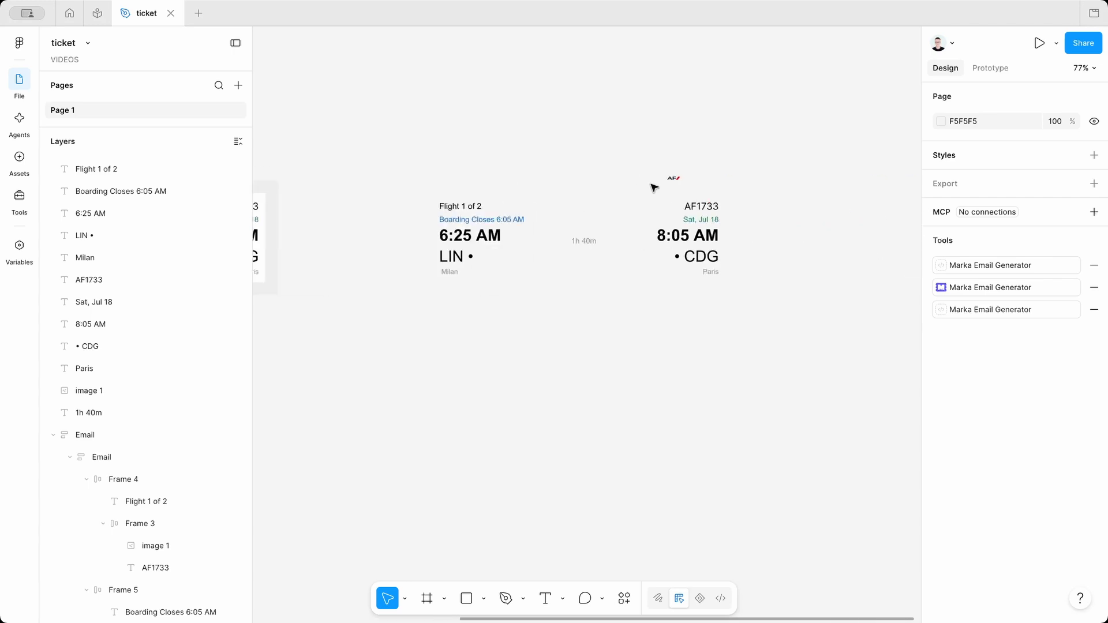
pyautogui.click(449, 206)
pyautogui.keyDown('shift'); pyautogui.click(702, 206); pyautogui.keyUp('shift')
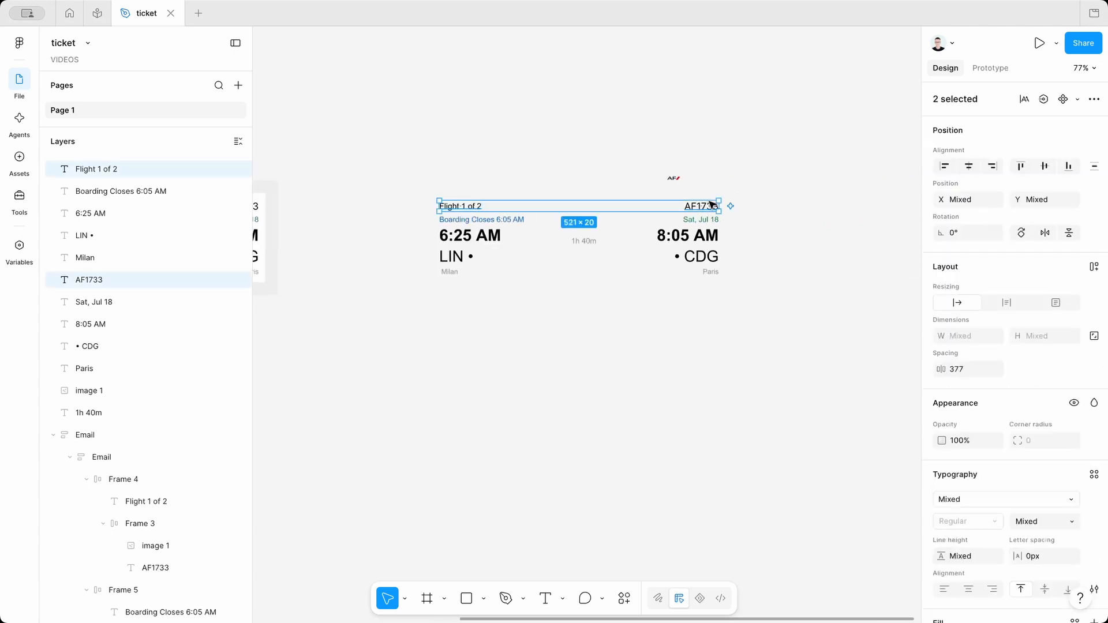
pyautogui.moveTo(701, 206); pyautogui.dragTo(702, 314)
pyautogui.moveTo(694, 409); pyautogui.dragTo(702, 452)
pyautogui.click(492, 460)
pyautogui.click(453, 453)
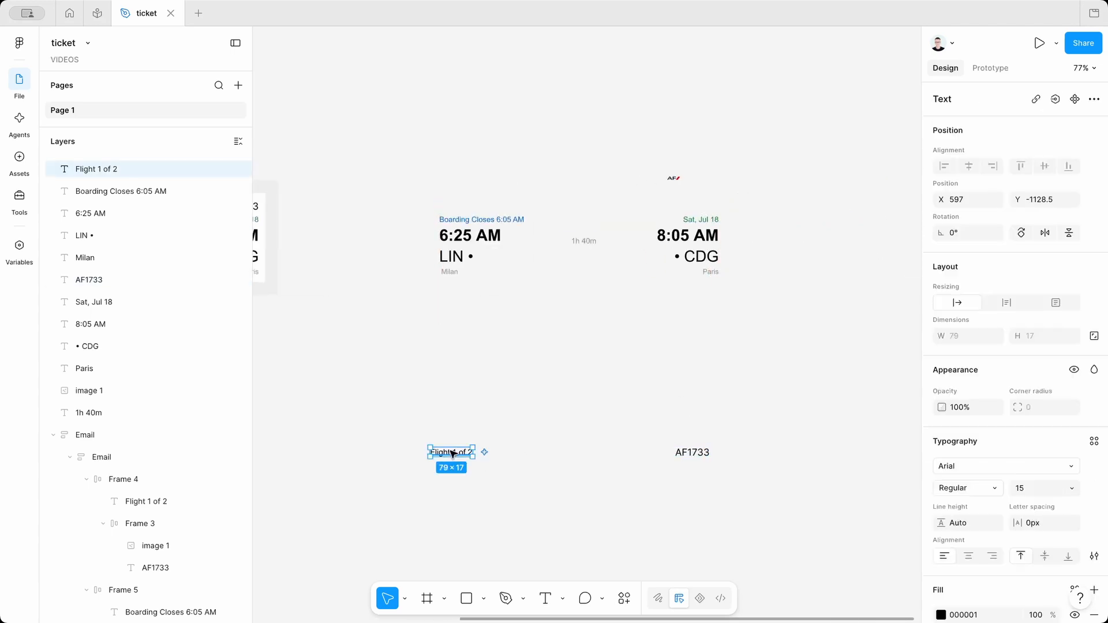
pyautogui.click(679, 456)
# - Shift the loose Flight 1 of 2 text toward AF1733, leaving about 227 px between them
pyautogui.hscroll(-5, 507, 250)
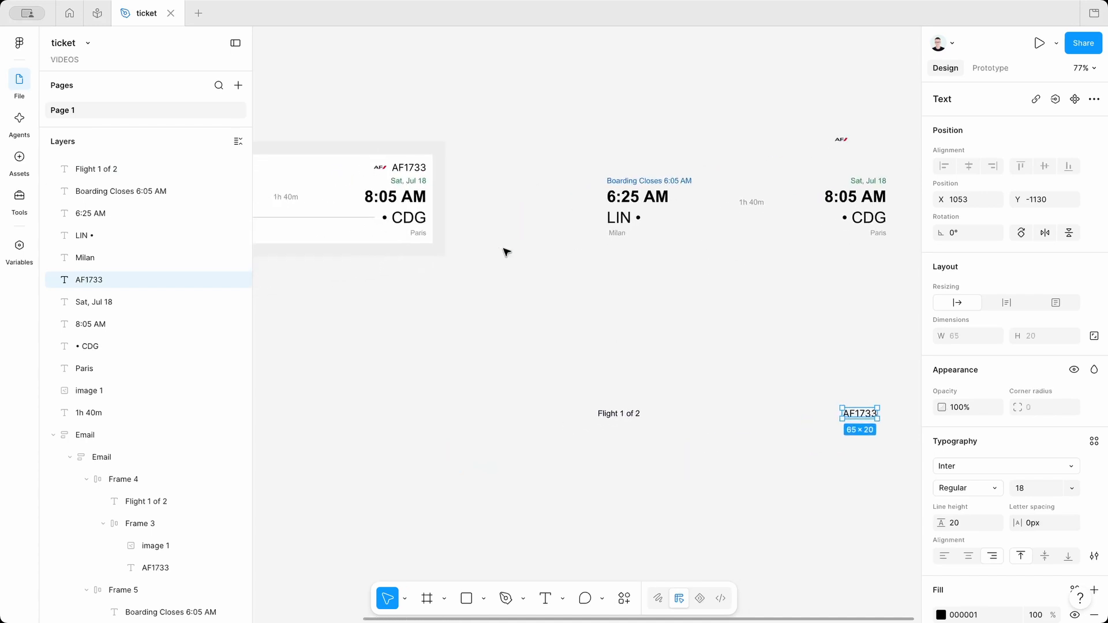
pyautogui.moveTo(626, 416); pyautogui.dragTo(707, 417)
pyautogui.click(695, 454)
pyautogui.hscroll(-2, 695, 454)
pyautogui.scroll(-2, 695, 453)
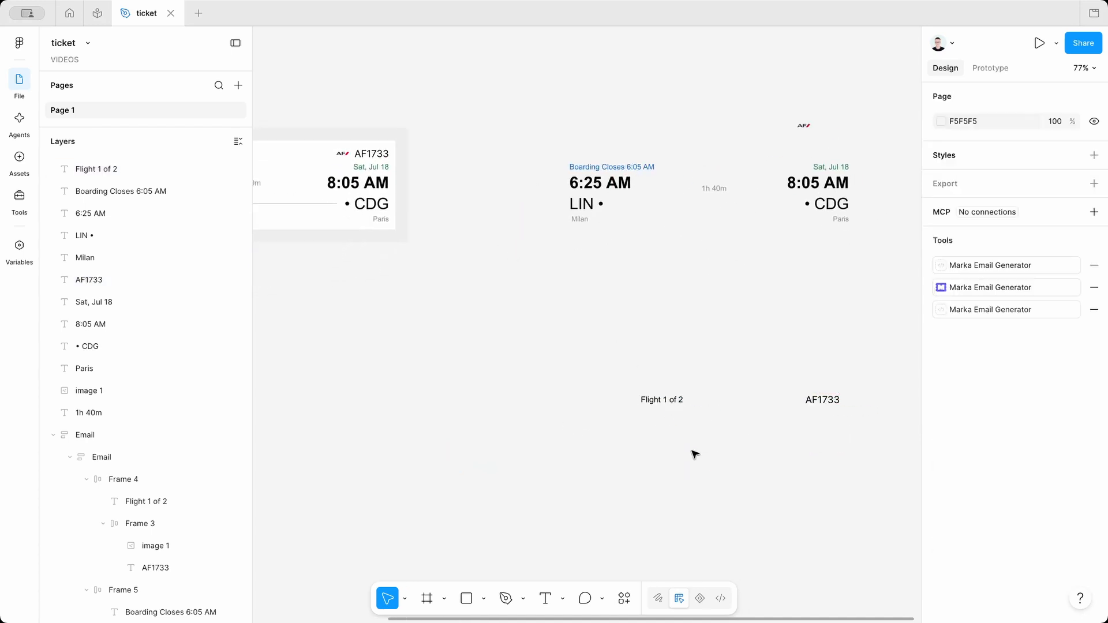
pyautogui.hscroll(-2, 695, 455)
pyautogui.hscroll(6, 695, 454)
pyautogui.scroll(-3, 695, 454)
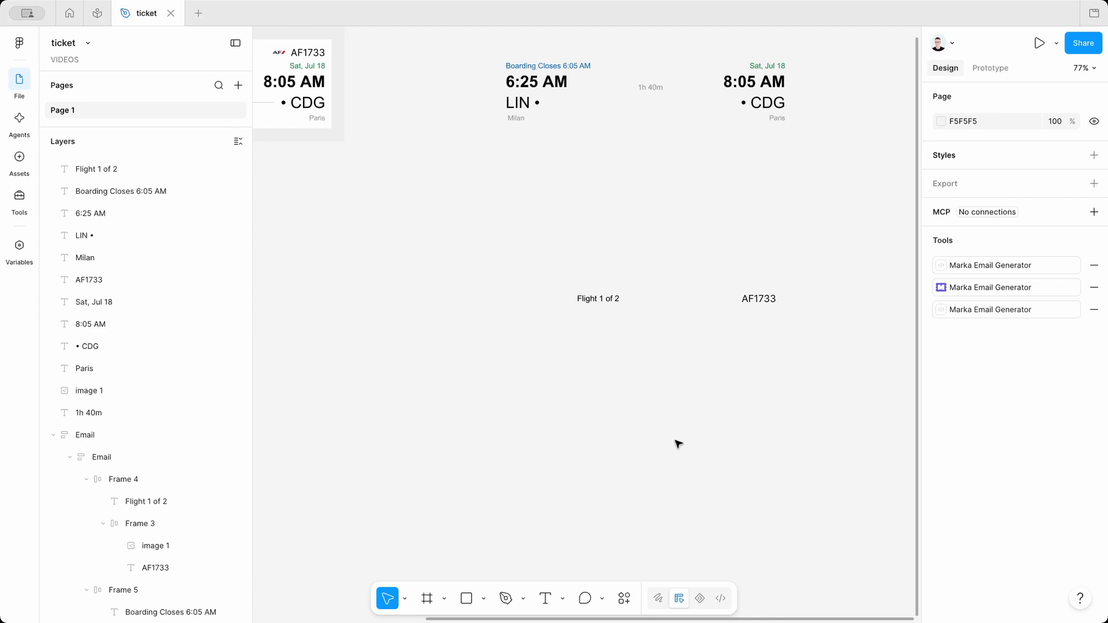
# - Draw a white frame about 555 × 195 px below the two texts and place a duplicate beneath it
pyautogui.press('f')
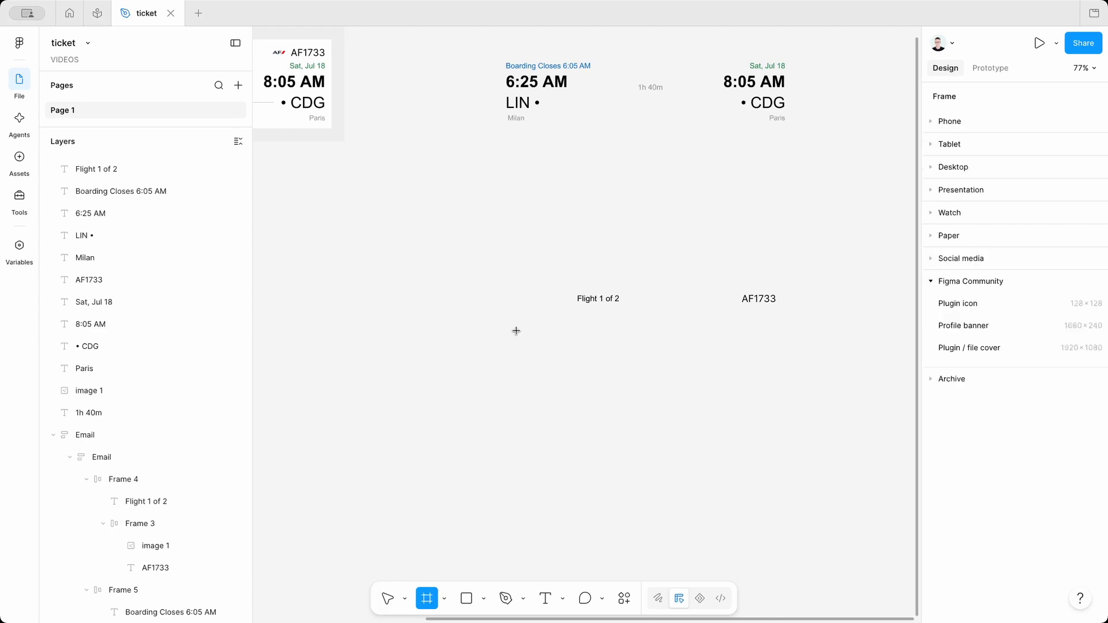
pyautogui.moveTo(515, 331); pyautogui.dragTo(813, 435)
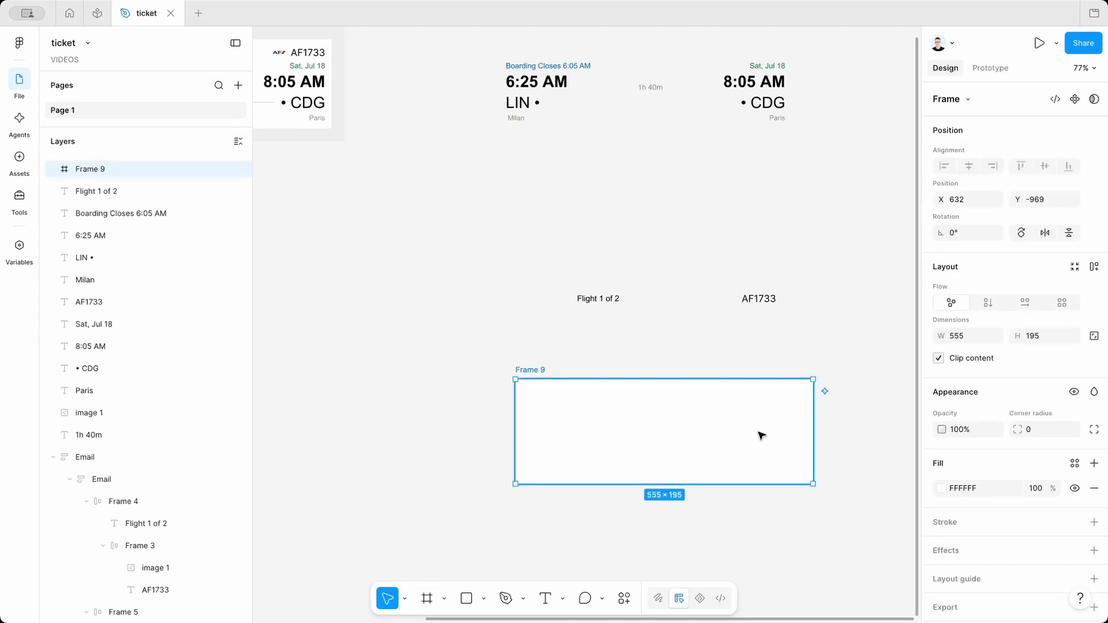
pyautogui.scroll(-5, 761, 415)
pyautogui.keyDown('alt'); pyautogui.moveTo(764, 349); pyautogui.dragTo(769, 465); pyautogui.keyUp('alt')
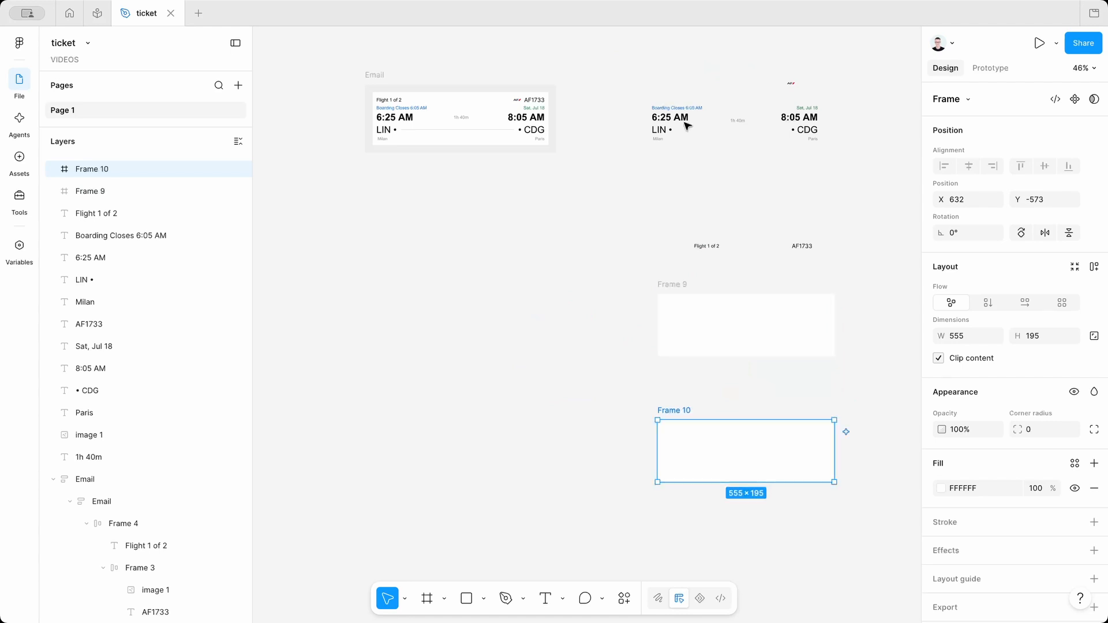
# - Fill the lower frame with the gray EDEDED sampled from the Email frame's background and move it slightly up
pyautogui.press('i')
pyautogui.click(556, 106)
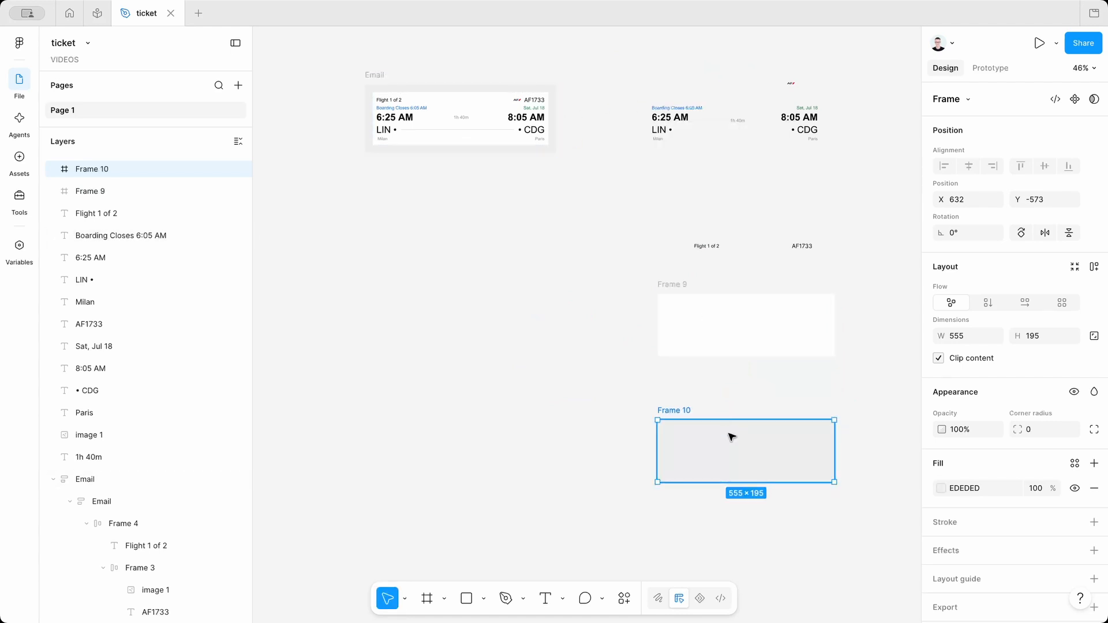
pyautogui.click(745, 354)
# - Move the loose AF1733 text closer to Flight 1 of 2, leaving about 177 px between them, with both texts selected
pyautogui.hscroll(2, 752, 352)
pyautogui.click(639, 259)
pyautogui.moveTo(601, 263); pyautogui.dragTo(853, 237)
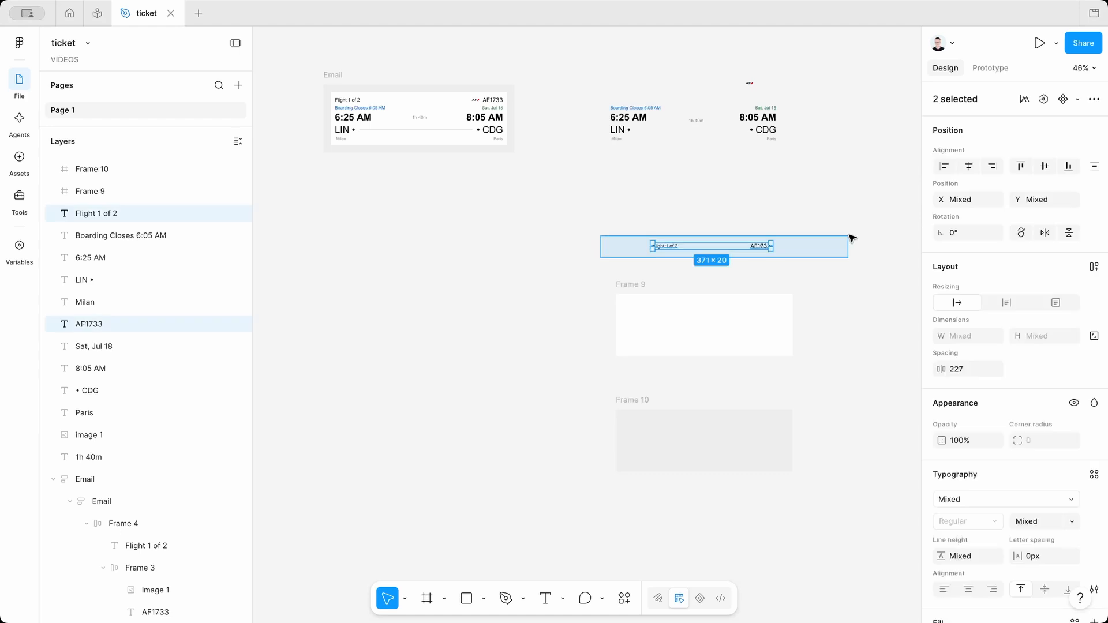
pyautogui.scroll(3, 853, 237)
pyautogui.click(692, 290)
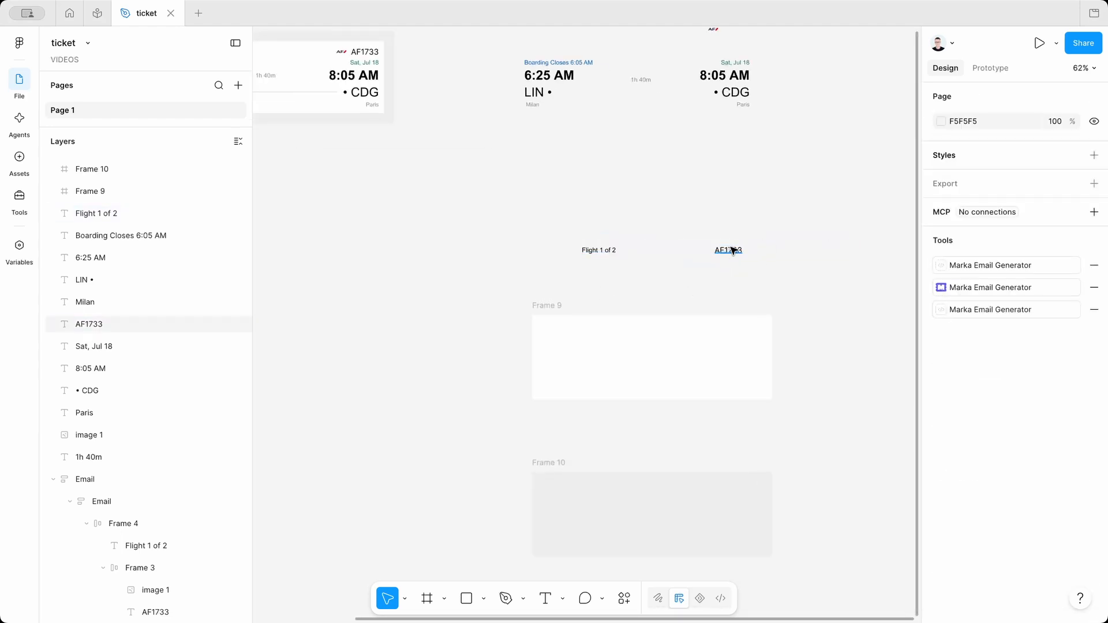
pyautogui.click(728, 250)
pyautogui.keyDown('shift'); pyautogui.click(593, 252); pyautogui.keyUp('shift')
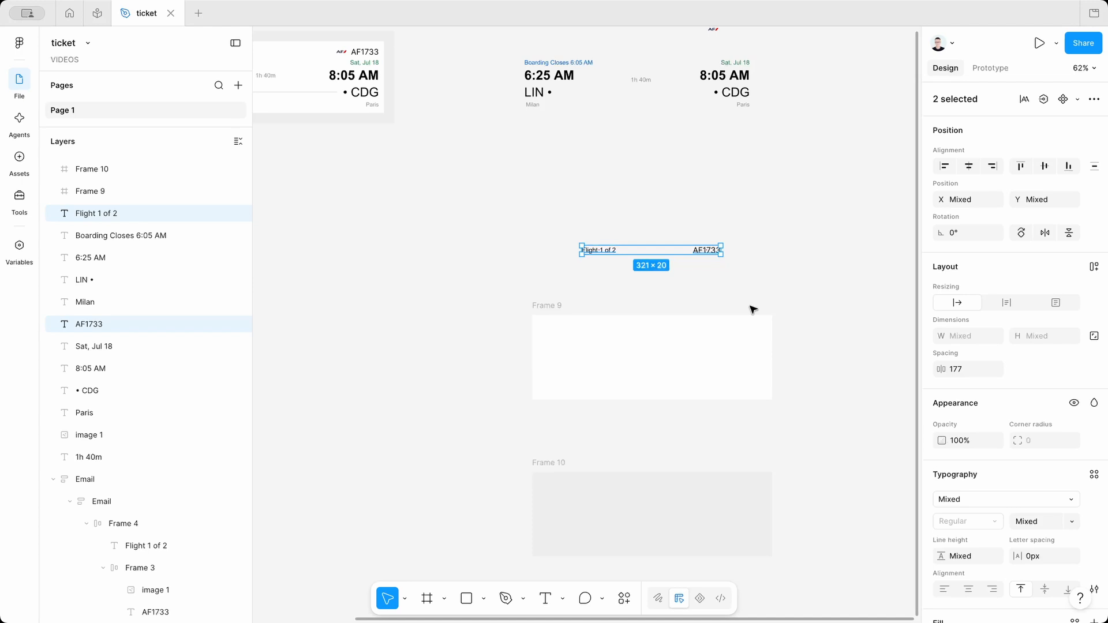
pyautogui.hscroll(-3, 623, 276)
pyautogui.scroll(2, 624, 276)
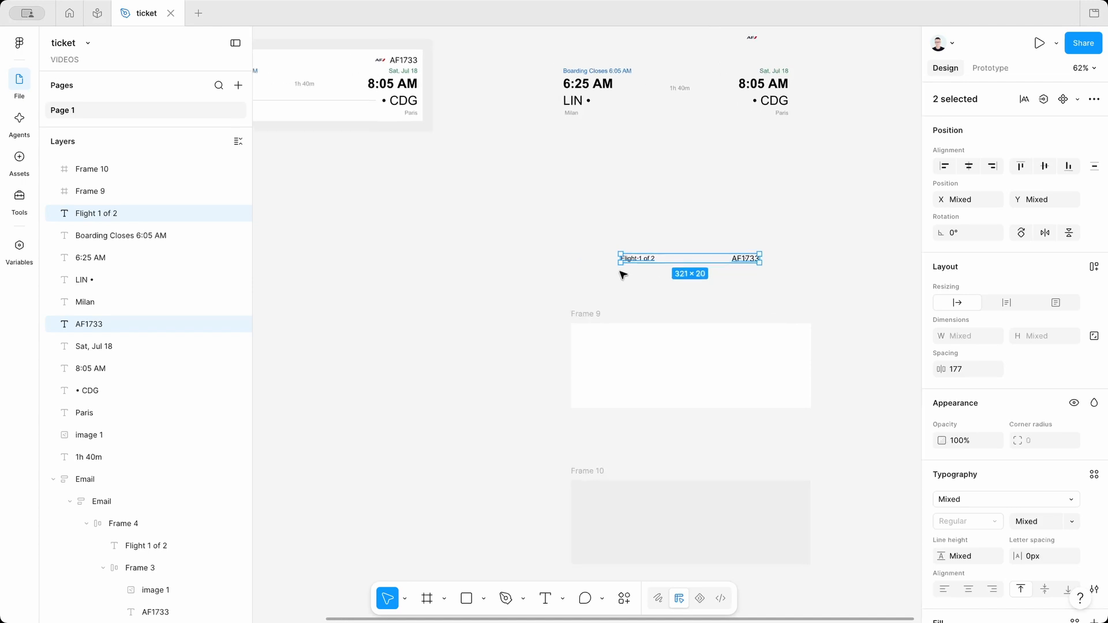
# - Move the loose AF airline logo down in front of the AF1733 text, about 10 px from it
pyautogui.hscroll(2, 797, 317)
pyautogui.scroll(-1, 797, 317)
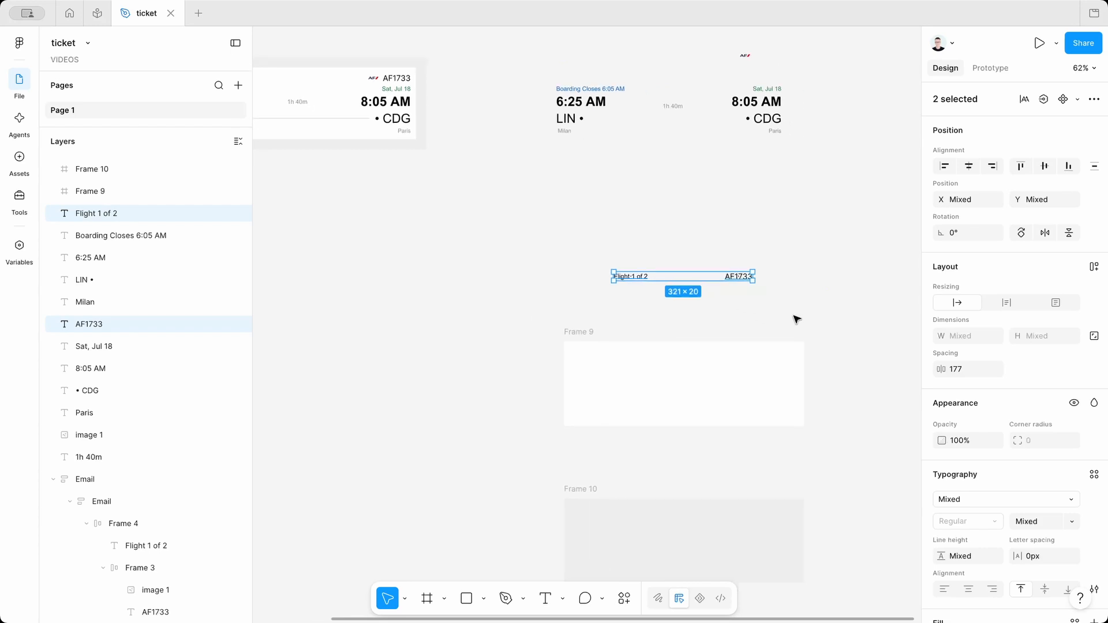
pyautogui.click(738, 53)
pyautogui.moveTo(738, 53); pyautogui.dragTo(705, 271)
pyautogui.scroll(3, 705, 271)
pyautogui.scroll(4, 768, 336)
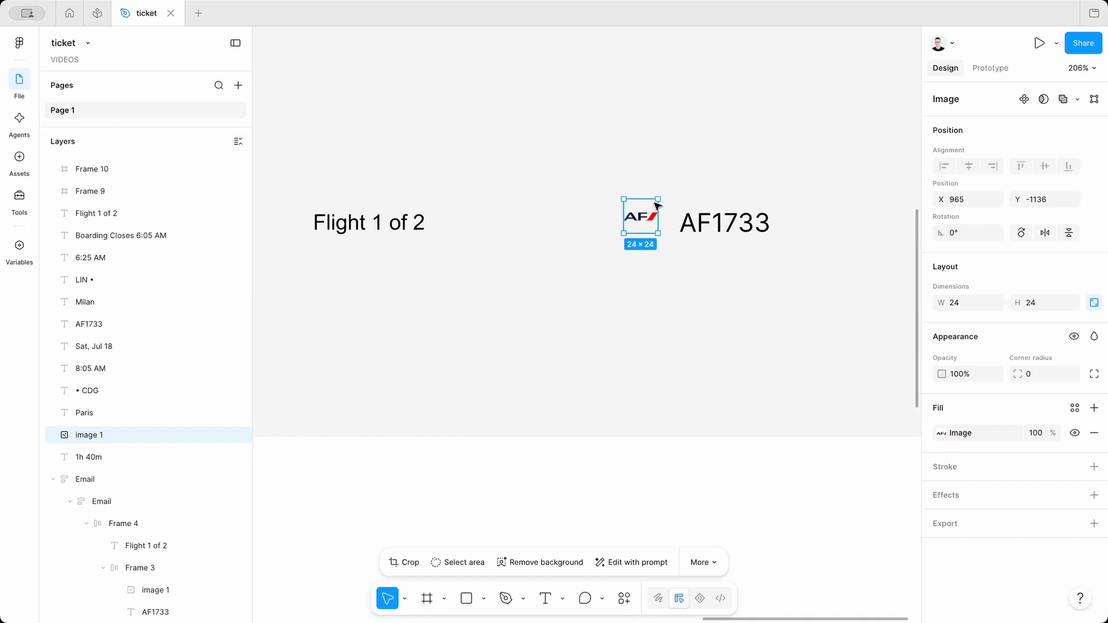
pyautogui.moveTo(645, 220); pyautogui.dragTo(650, 222)
# - Wrap the AF logo and the AF1733 text in a horizontal auto layout frame with its contents centered
pyautogui.keyDown('shift'); pyautogui.click(705, 224); pyautogui.keyUp('shift')
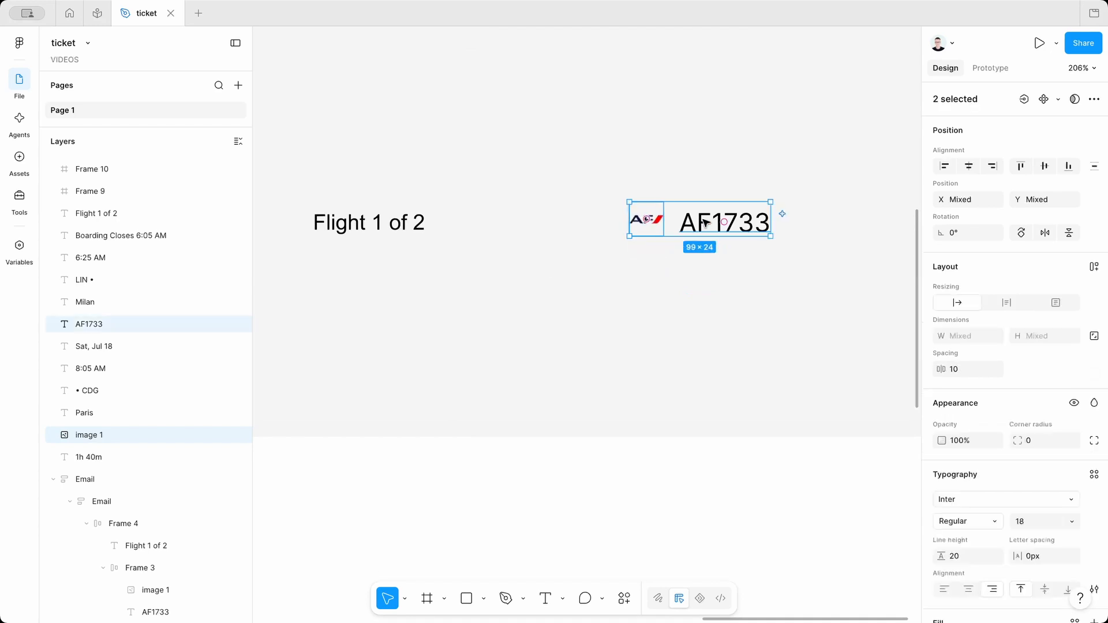
pyautogui.scroll(-4, 690, 250)
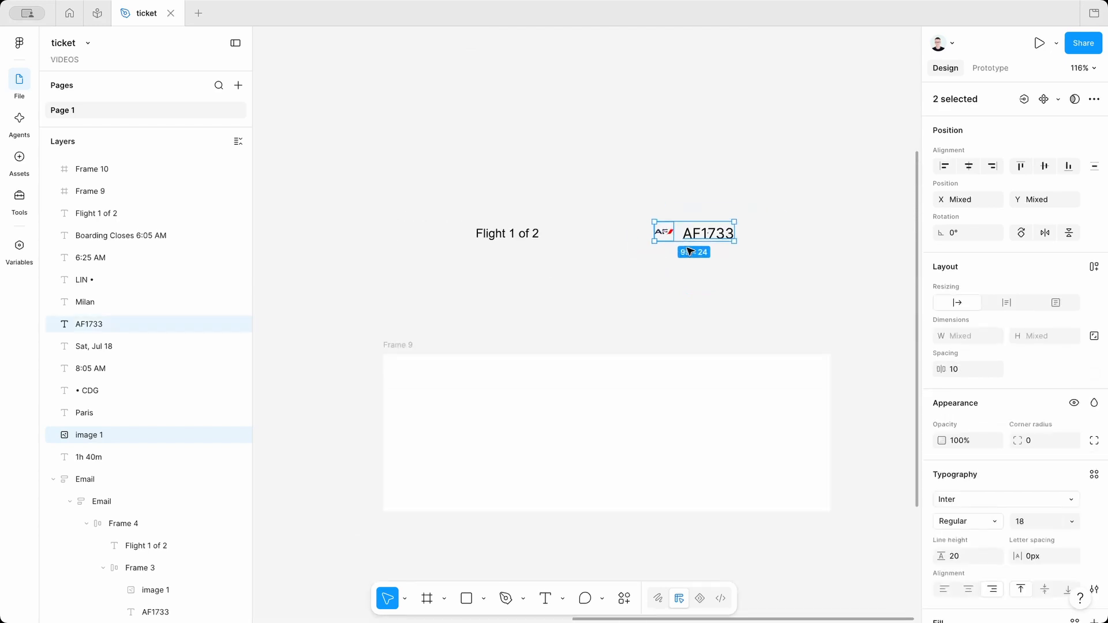
pyautogui.click(679, 259)
pyautogui.scroll(3, 678, 259)
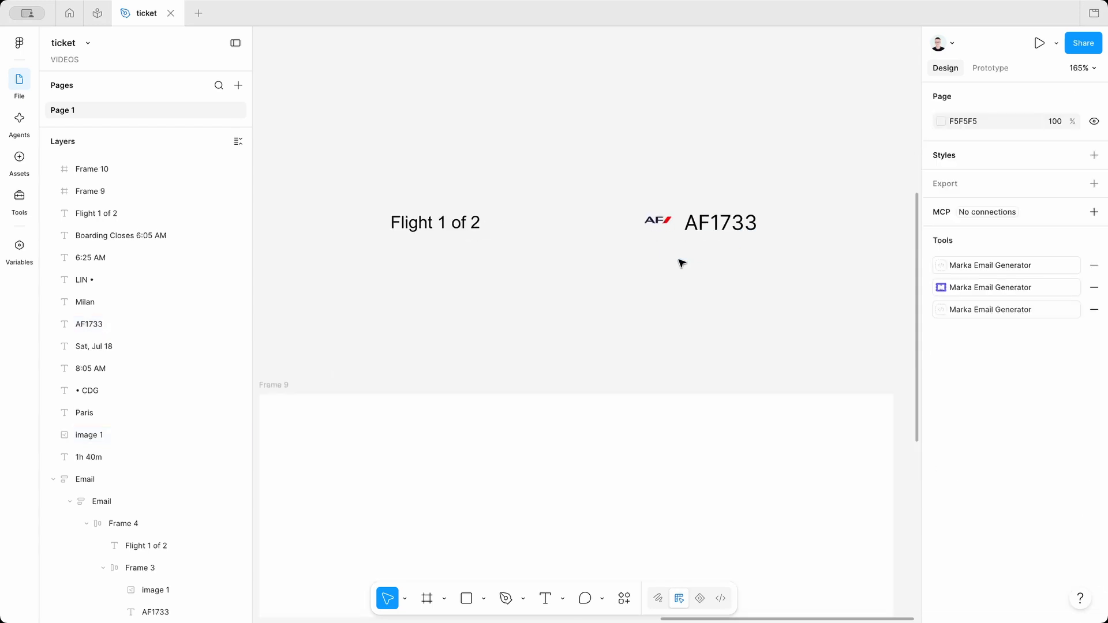
pyautogui.click(657, 223)
pyautogui.keyDown('shift'); pyautogui.click(701, 224); pyautogui.keyUp('shift')
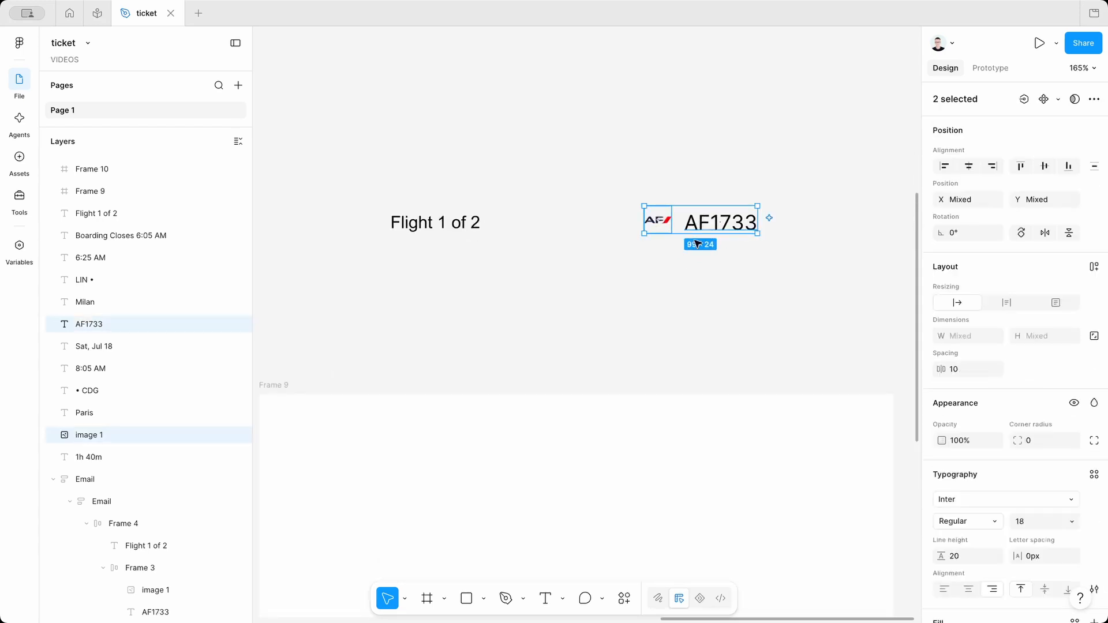
pyautogui.moveTo(616, 289); pyautogui.dragTo(765, 189)
pyautogui.click(1095, 269)
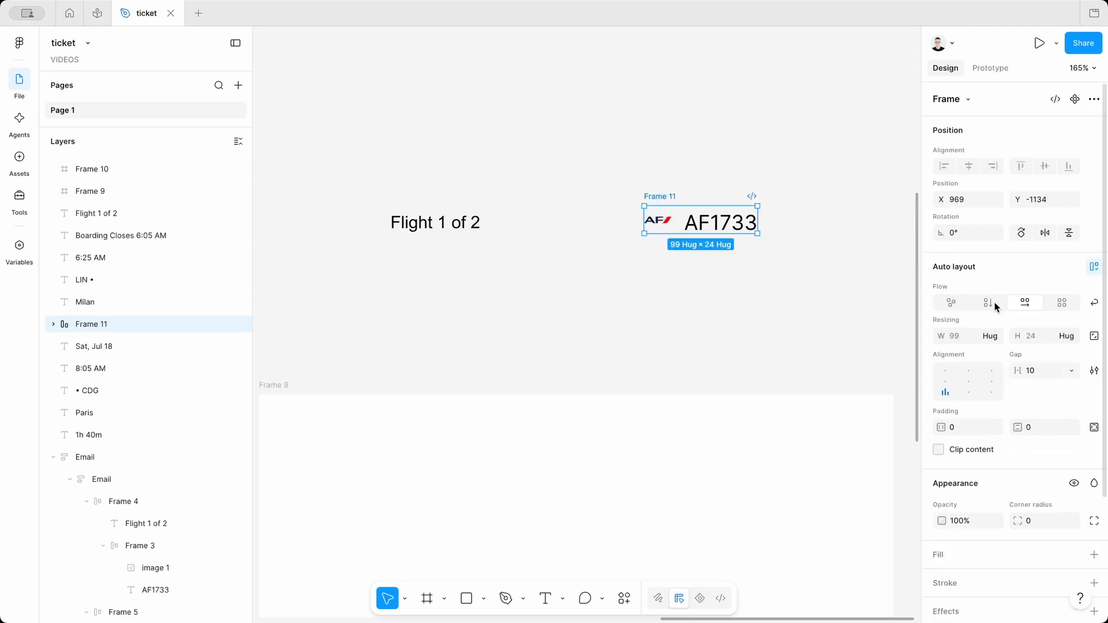
pyautogui.click(969, 381)
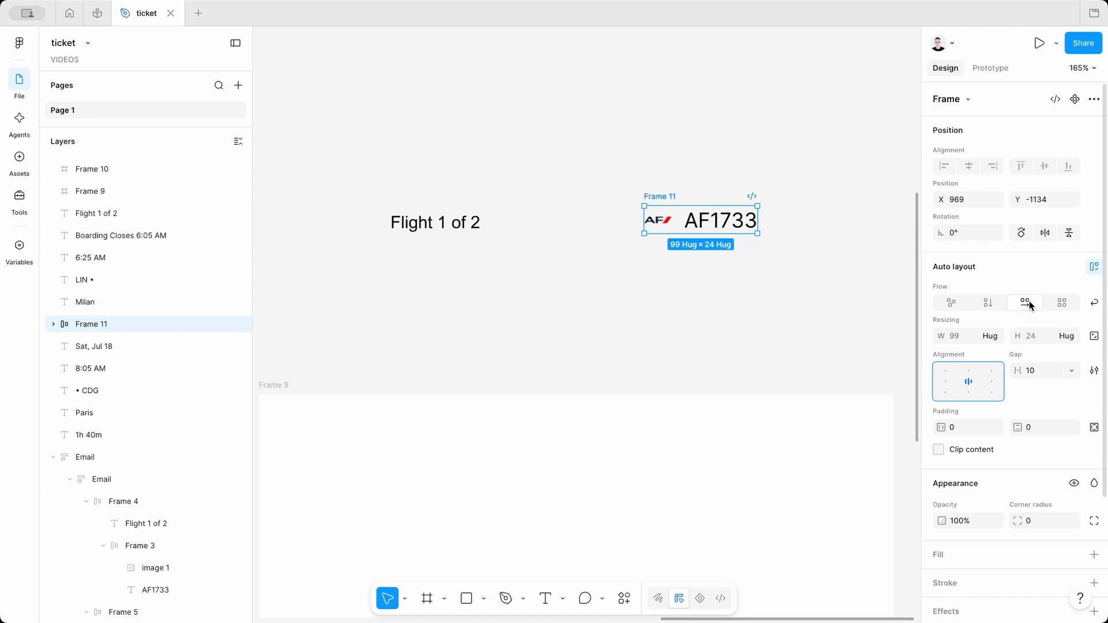
pyautogui.doubleClick(653, 197)
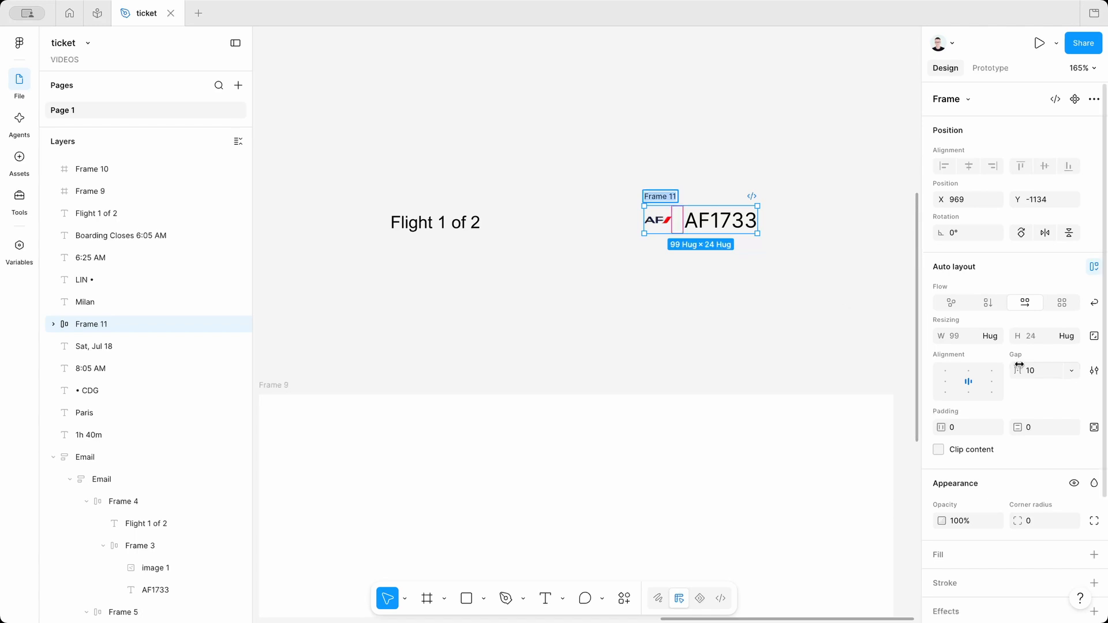
pyautogui.click(1038, 371)
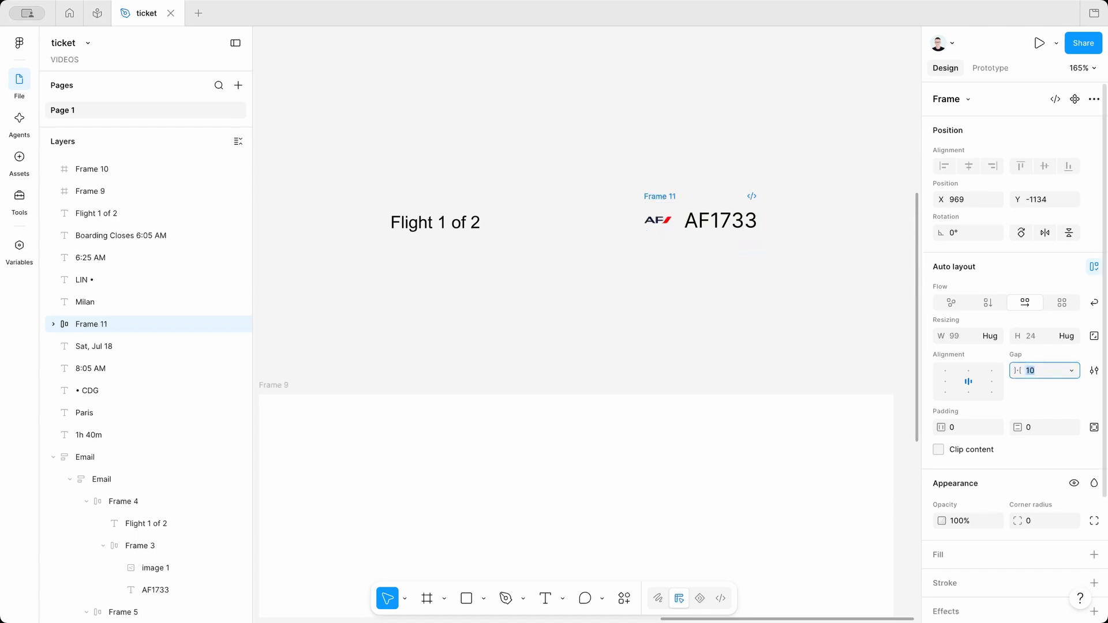
pyautogui.click(722, 289)
# - Wrap the loose Flight 1 of 2 text and the AF1733 logo frame together in a horizontal auto layout frame
pyautogui.click(673, 198)
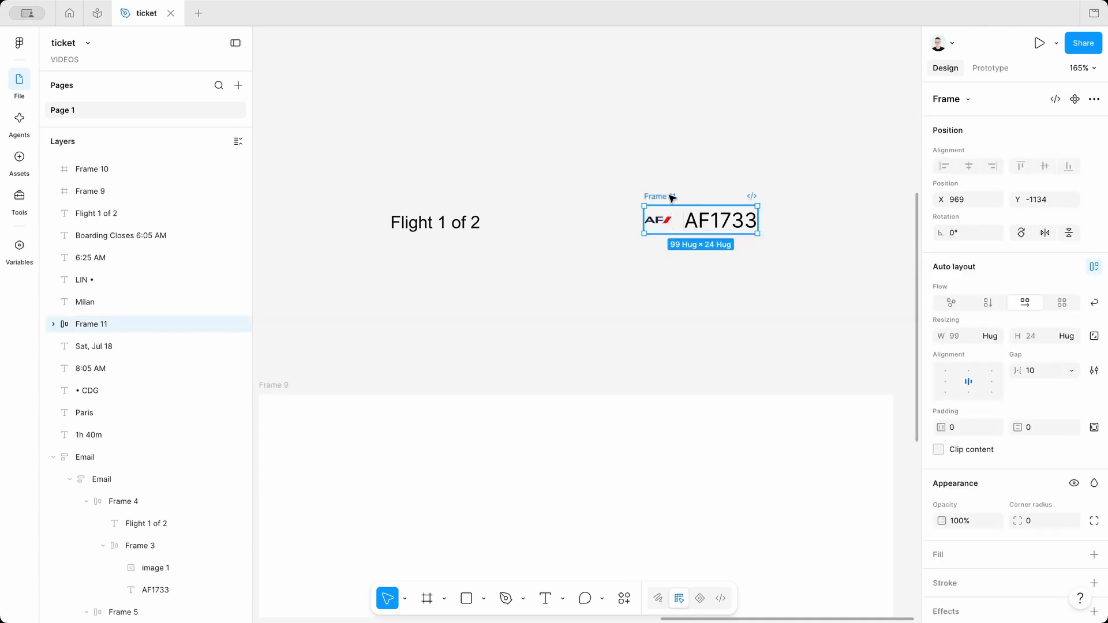
pyautogui.scroll(-3, 658, 203)
pyautogui.keyDown('shift'); pyautogui.click(492, 214); pyautogui.keyUp('shift')
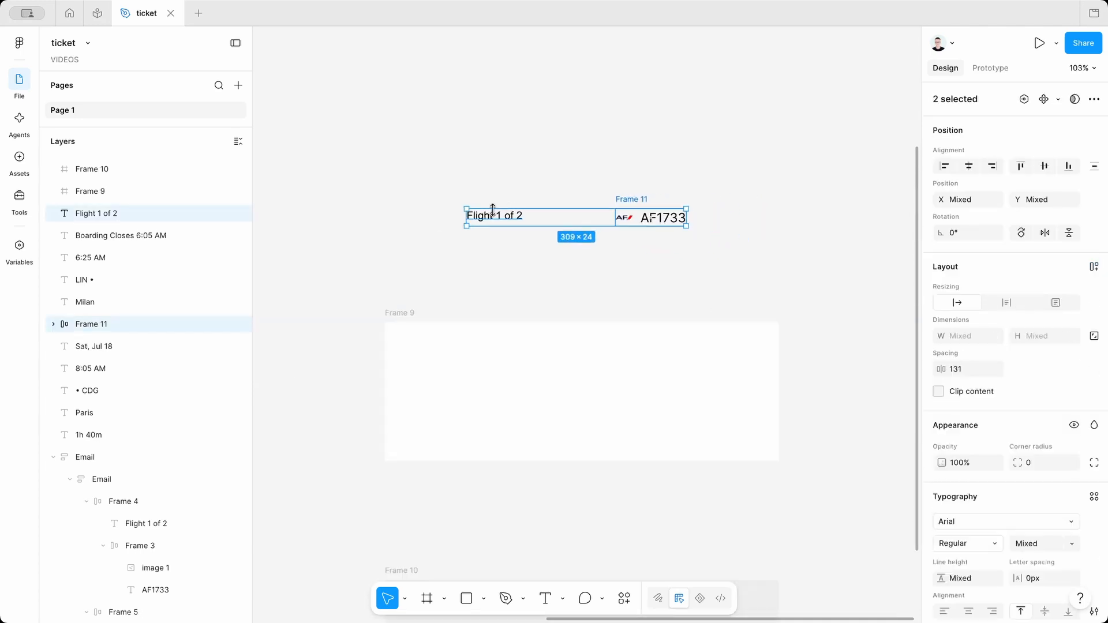
pyautogui.hscroll(-9, 494, 212)
pyautogui.scroll(3, 494, 213)
pyautogui.scroll(-2, 495, 213)
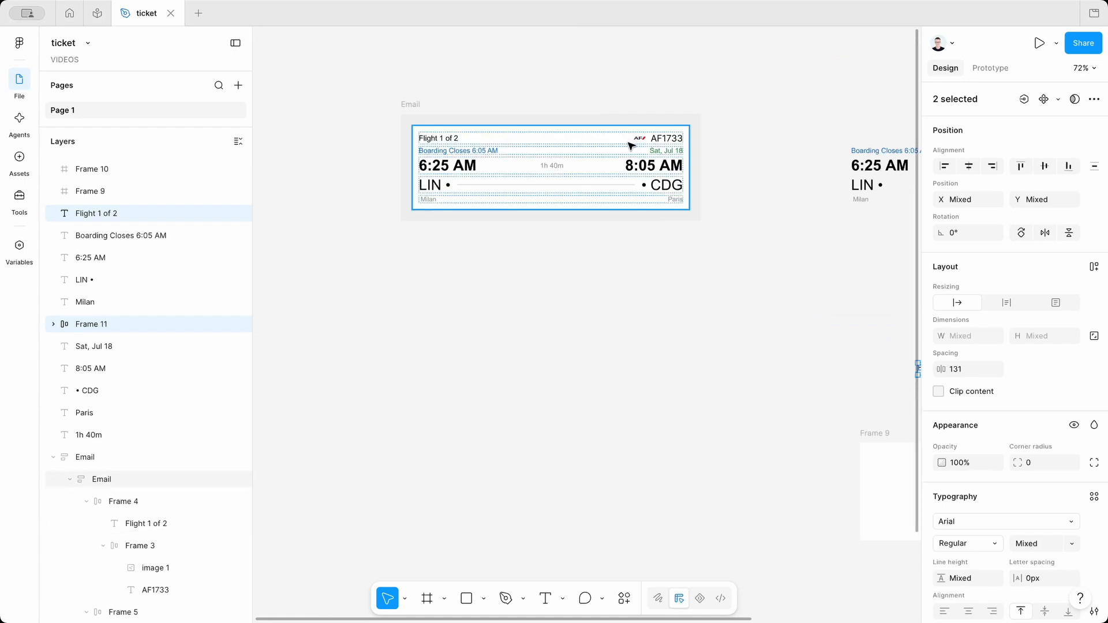
pyautogui.hscroll(9, 612, 197)
pyautogui.scroll(-3, 612, 196)
pyautogui.moveTo(449, 240); pyautogui.dragTo(783, 305)
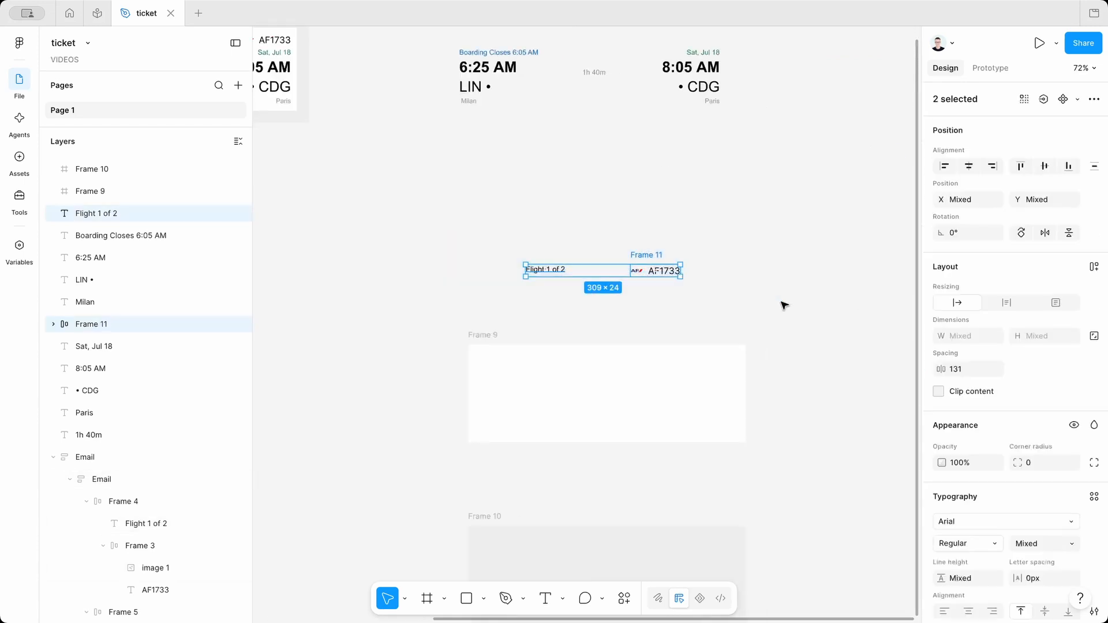
pyautogui.scroll(2, 592, 307)
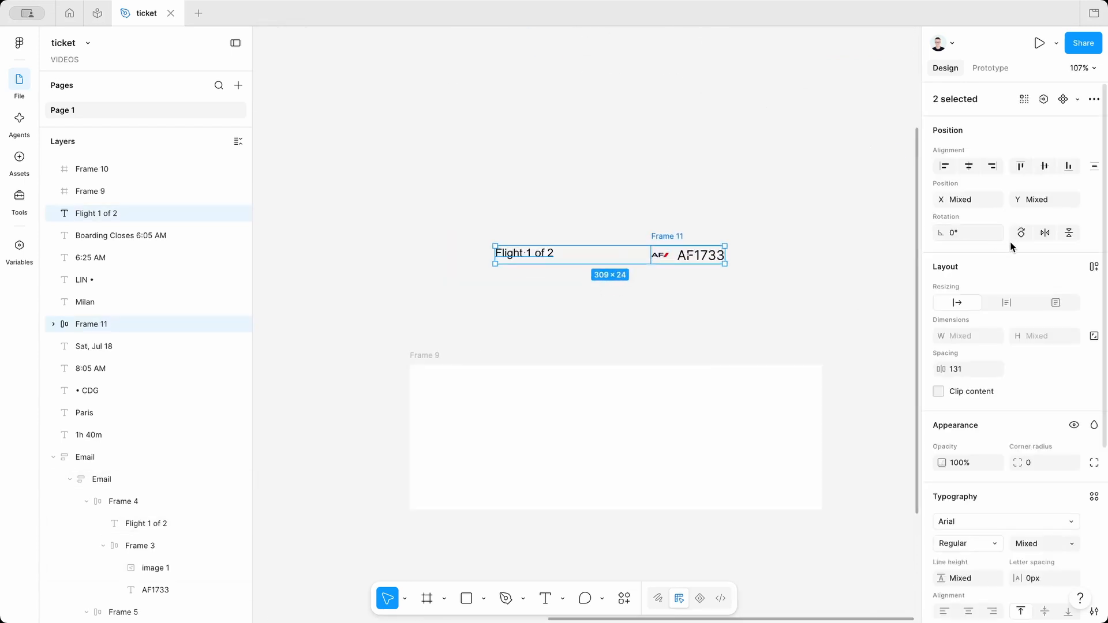
pyautogui.click(1097, 269)
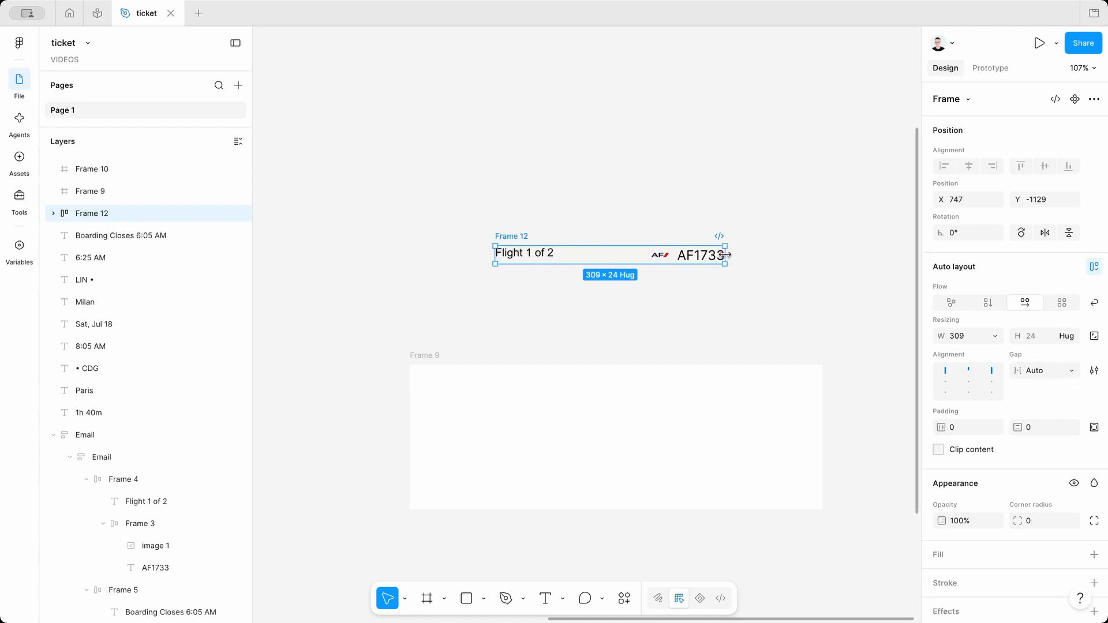
# - Narrow the new flight header frame to about 268 px wide and center its contents vertically, keeping both items at opposite ends
pyautogui.moveTo(726, 254); pyautogui.dragTo(695, 260)
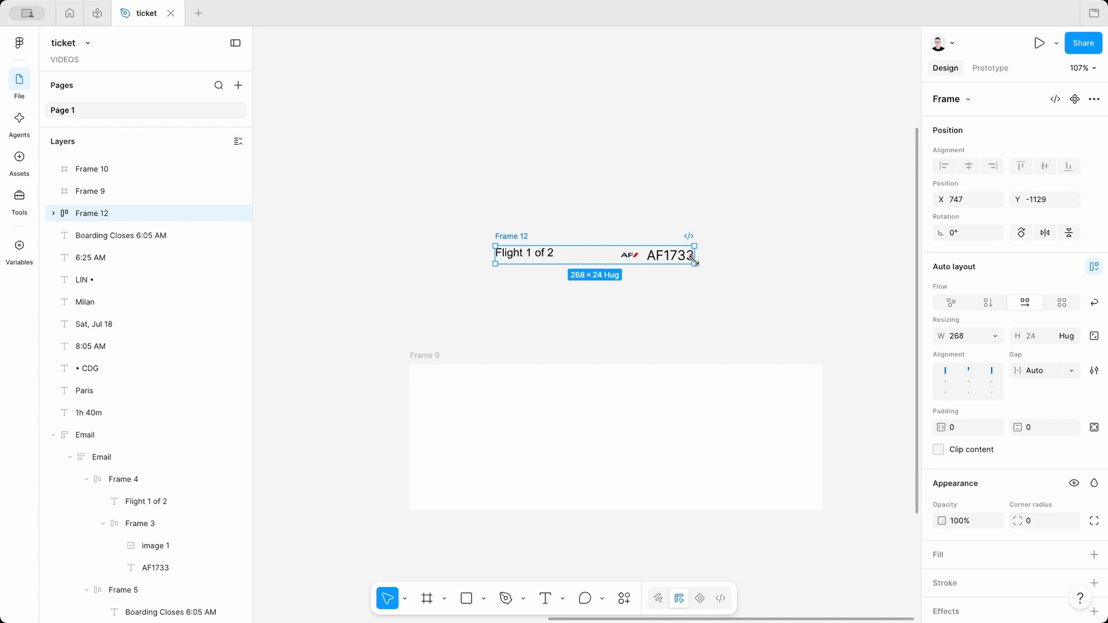
pyautogui.click(945, 381)
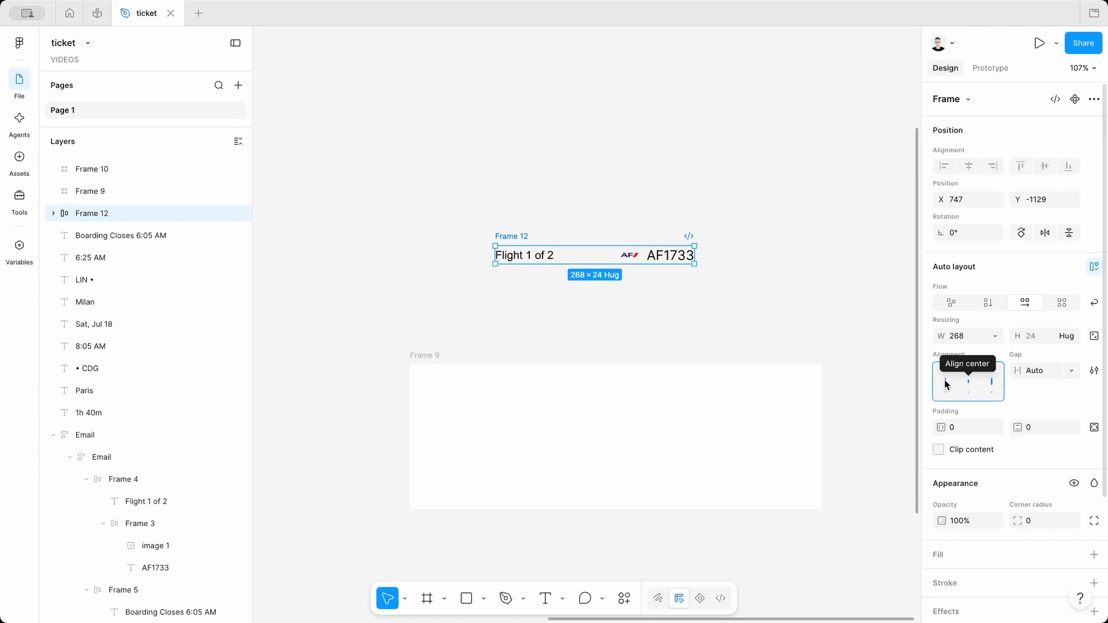
pyautogui.scroll(5, 621, 272)
pyautogui.doubleClick(452, 256)
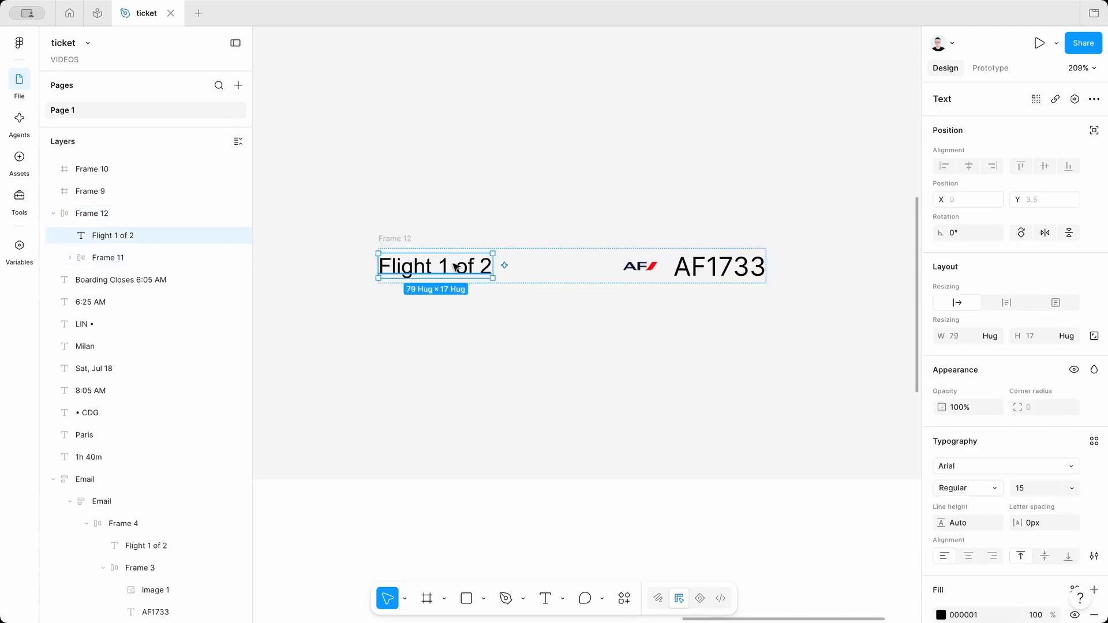
pyautogui.click(397, 243)
pyautogui.click(648, 272)
pyautogui.click(643, 223)
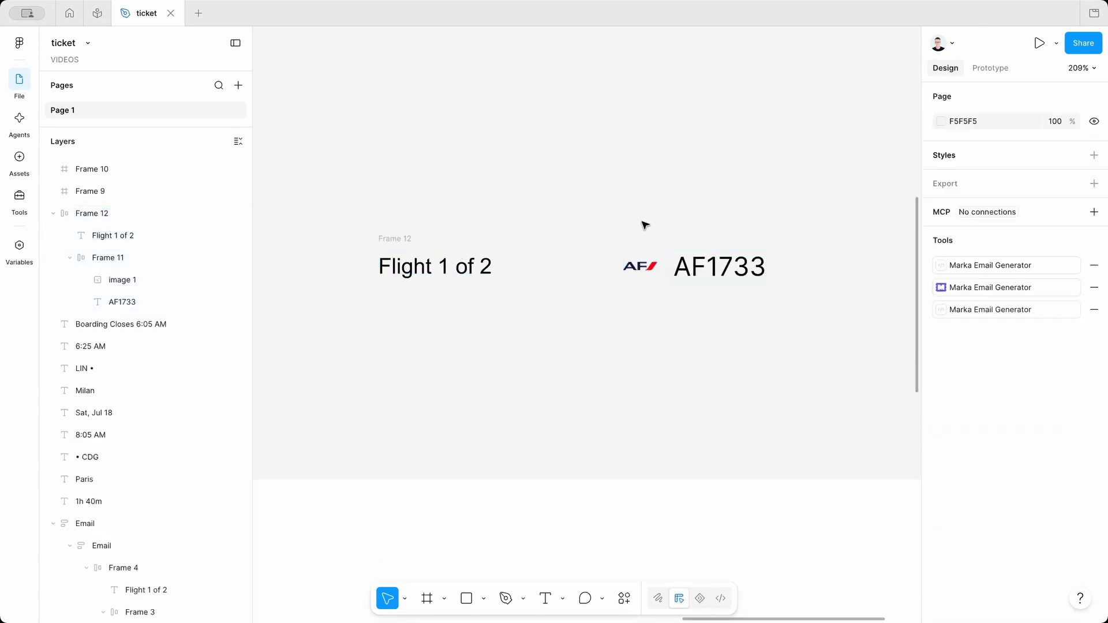
# - Rename the frame holding Flight 1 of 2 and AF1733 as Row
pyautogui.click(400, 253)
pyautogui.scroll(-5, 601, 264)
pyautogui.hscroll(-3, 619, 270)
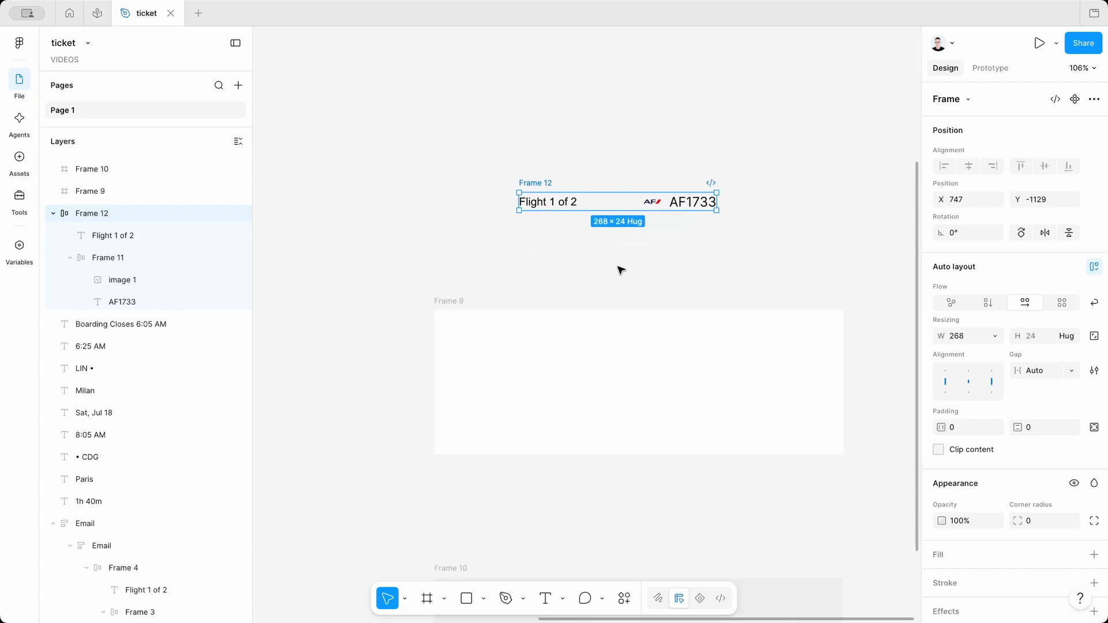
pyautogui.scroll(1, 621, 271)
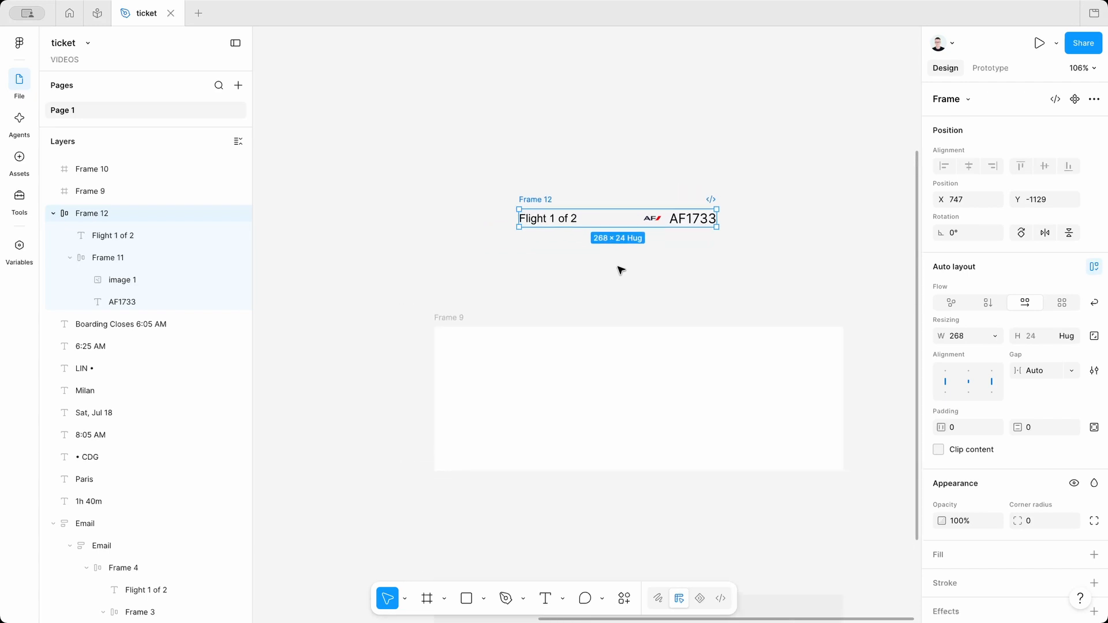
pyautogui.press('super+r')
pyautogui.write('R')
pyautogui.press('Return')
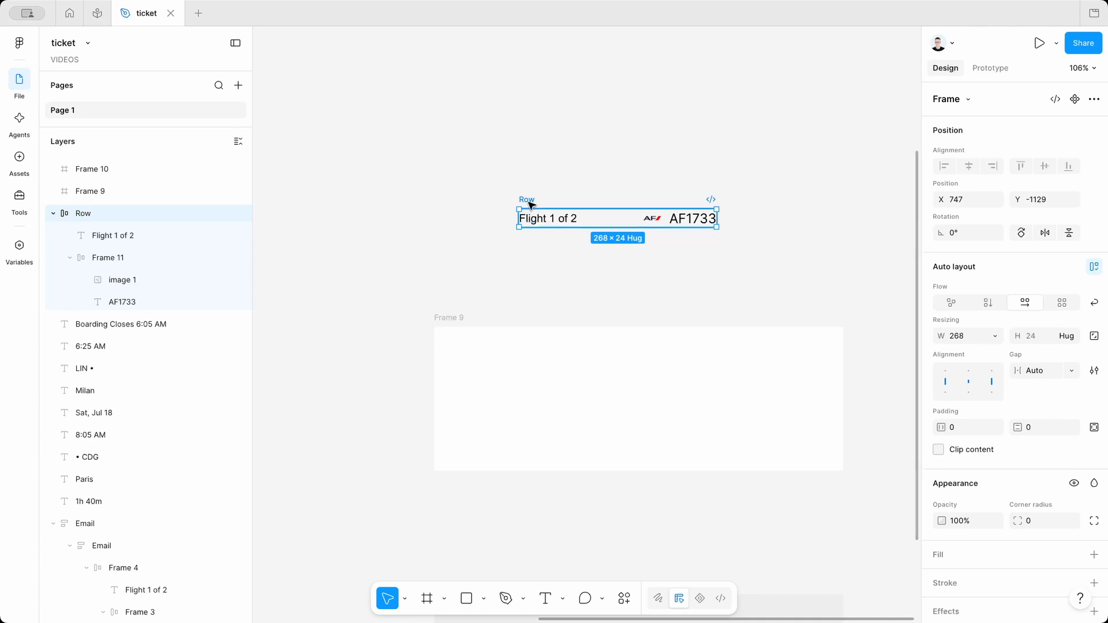
# - Move the Row frame inside the empty white frame below it
pyautogui.scroll(-5, 716, 284)
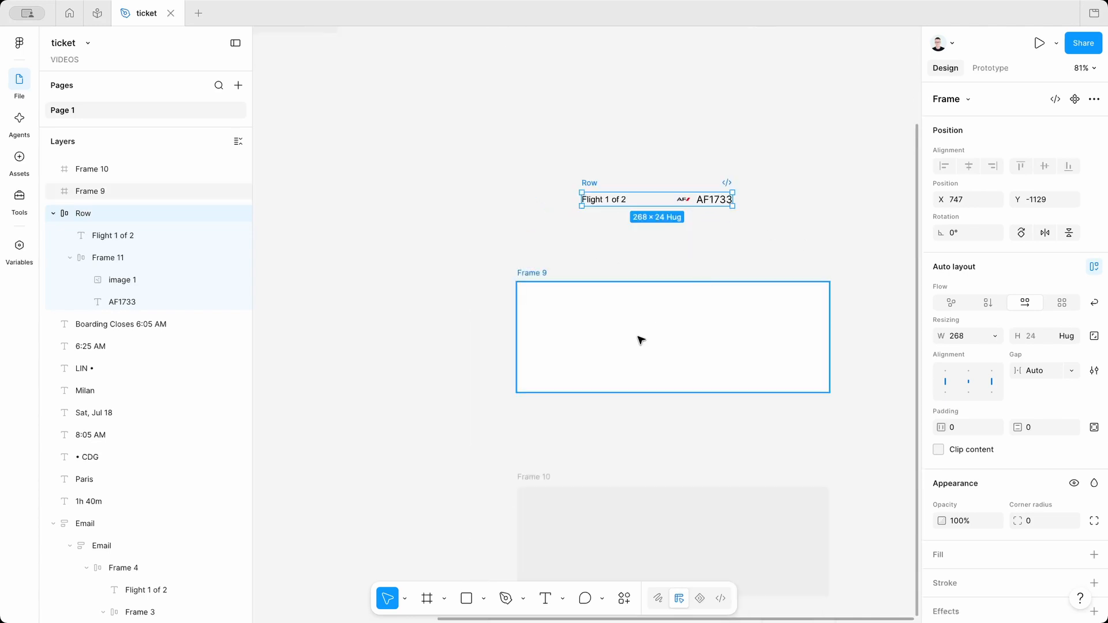
pyautogui.moveTo(586, 183); pyautogui.dragTo(543, 237)
pyautogui.scroll(-5, 542, 236)
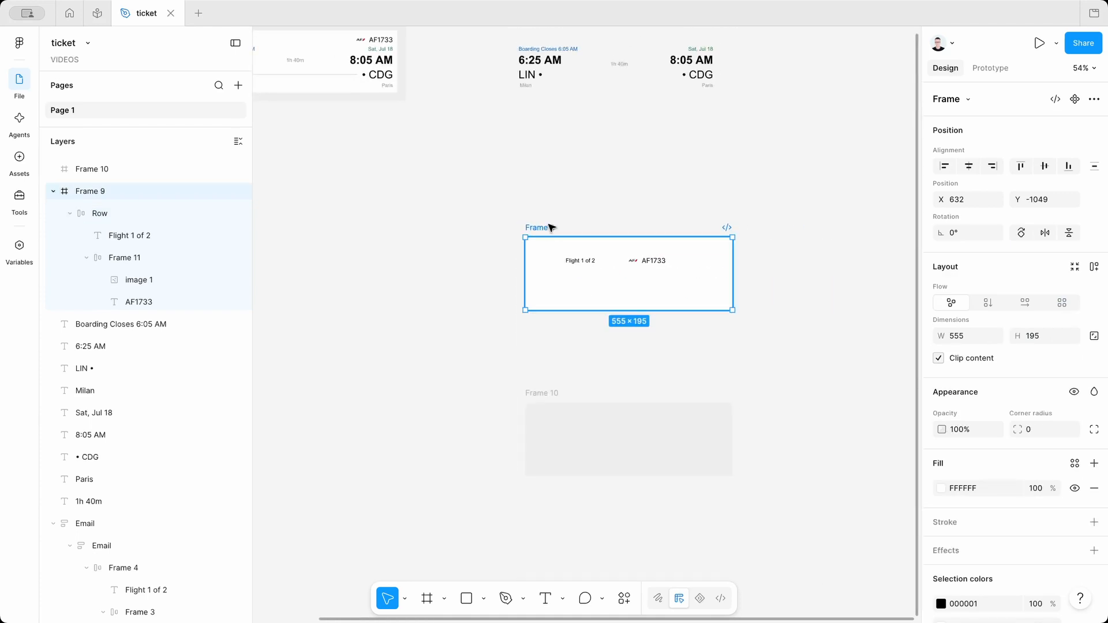
pyautogui.scroll(3, 547, 228)
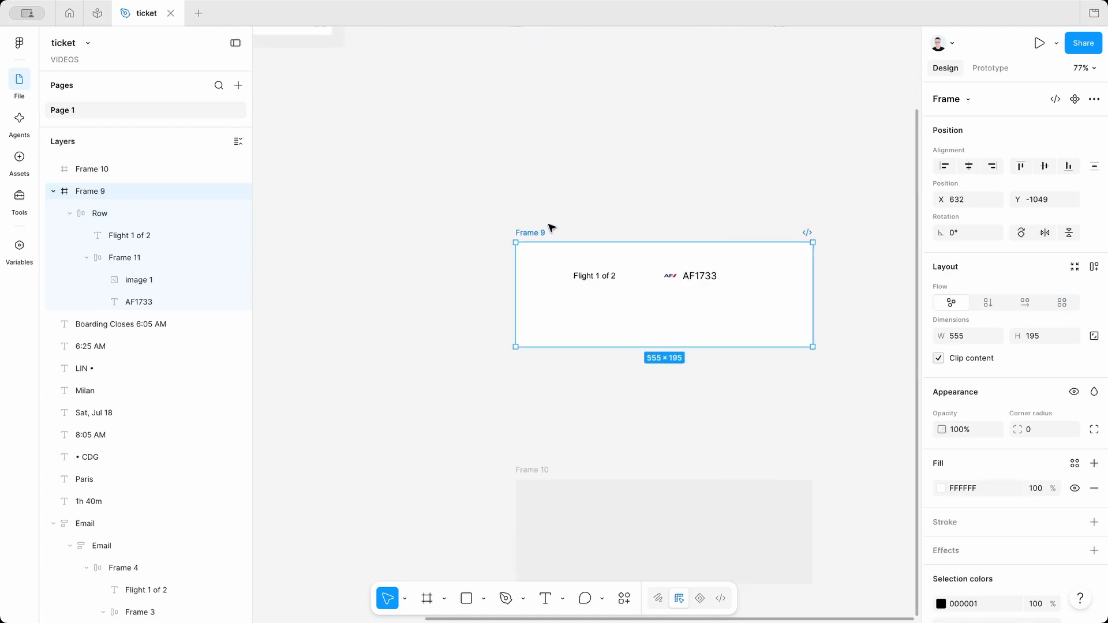
# - Apply vertical auto layout to the white frame, with horizontal and vertical padding of 24
pyautogui.click(1095, 269)
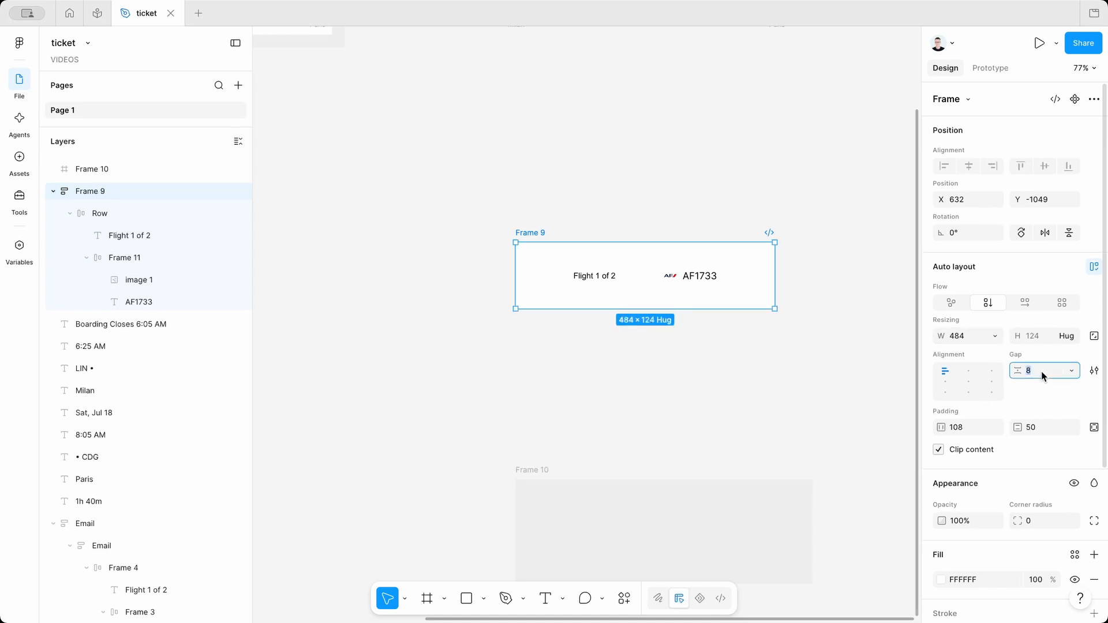
pyautogui.click(961, 428)
pyautogui.write('24')
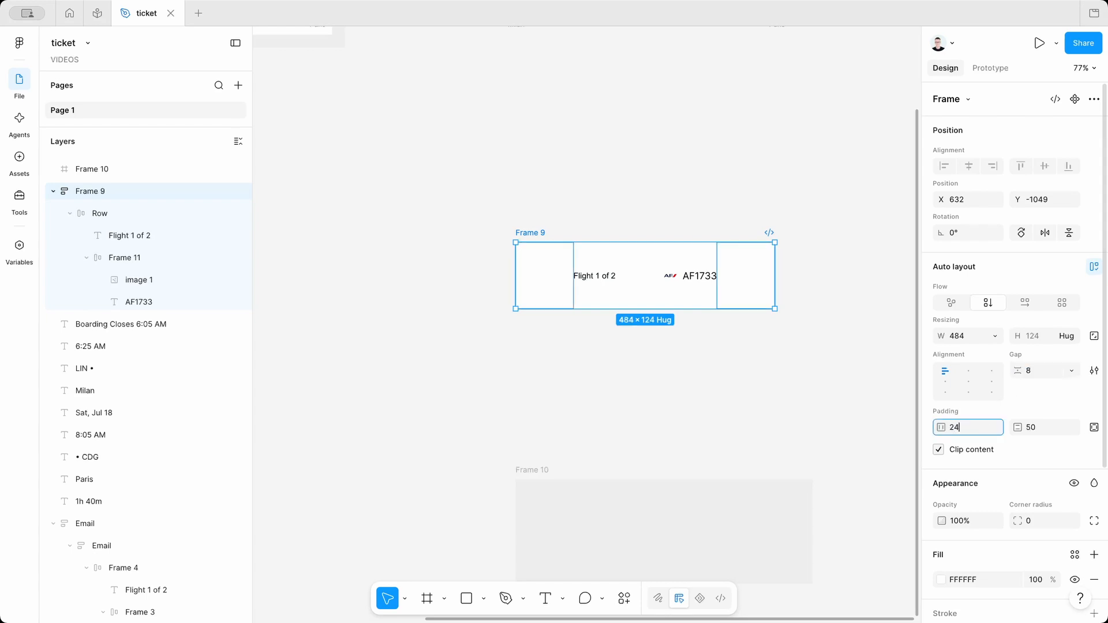
pyautogui.press('Tab')
pyautogui.write('24')
pyautogui.press('Return')
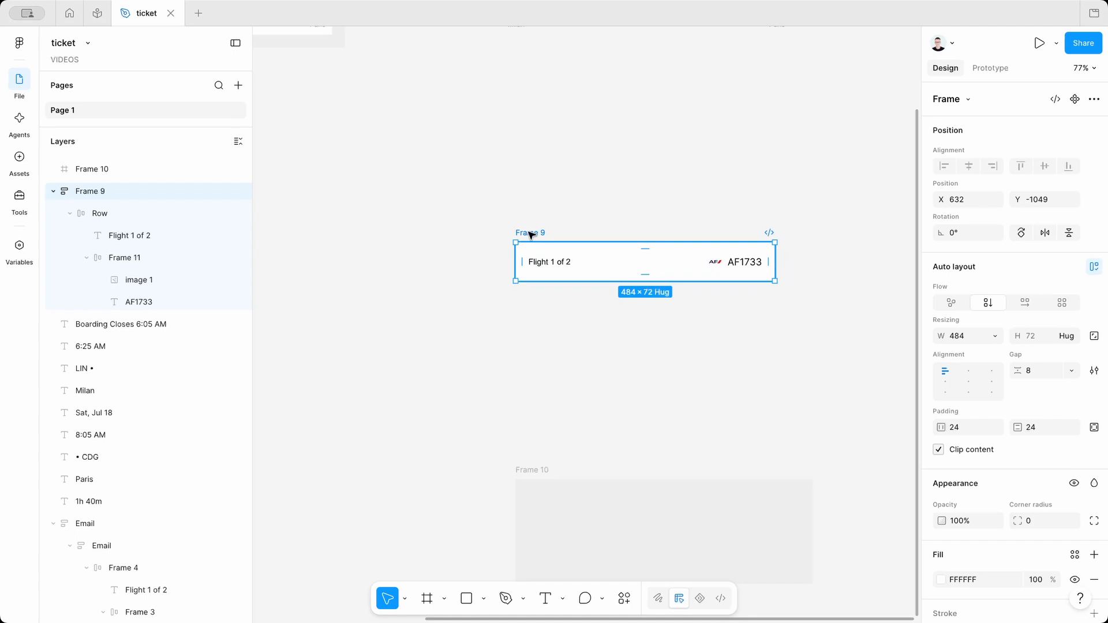
# - Place the white frame inside the gray frame and give the gray frame vertical auto layout with horizontal and vertical padding of 24
pyautogui.moveTo(531, 235); pyautogui.dragTo(538, 297)
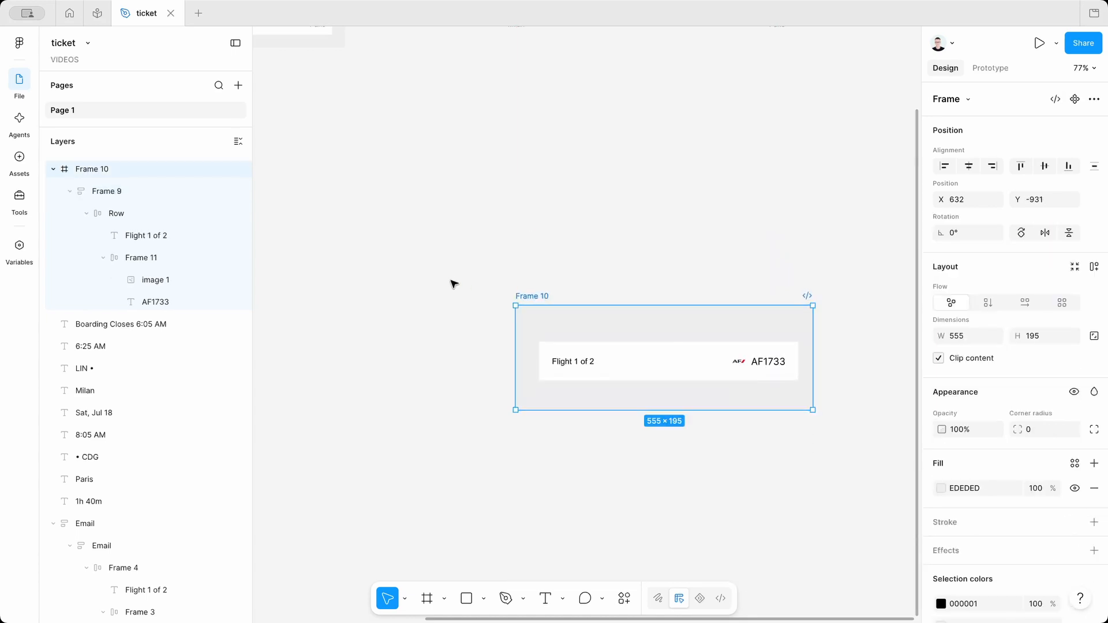
pyautogui.click(1094, 267)
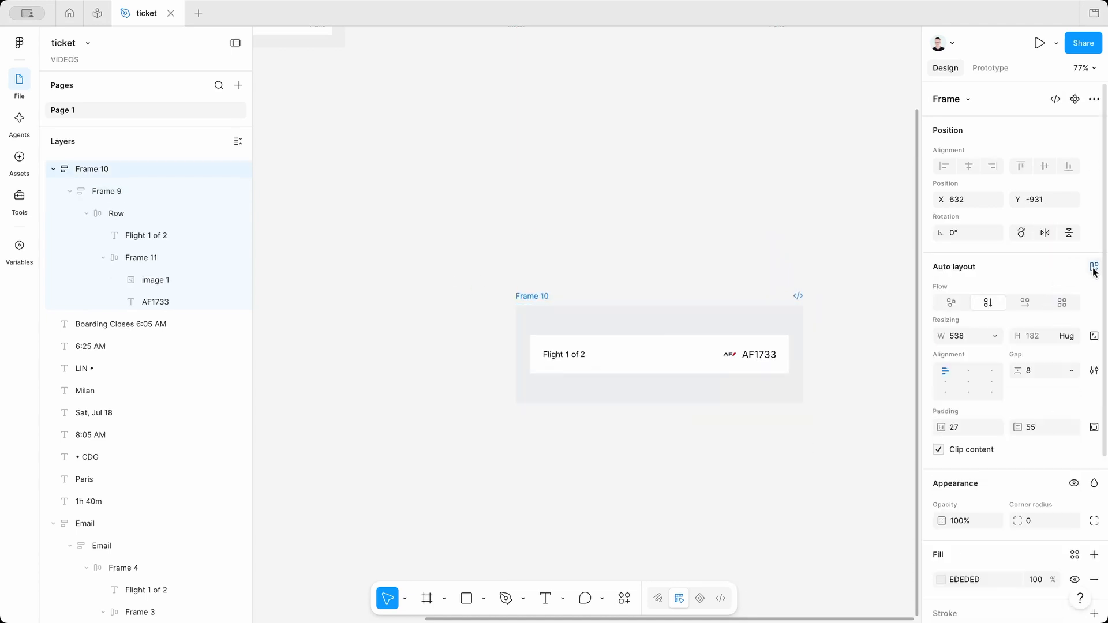
pyautogui.click(954, 428)
pyautogui.write('24')
pyautogui.press('Tab')
pyautogui.write('24')
pyautogui.press('Tab')
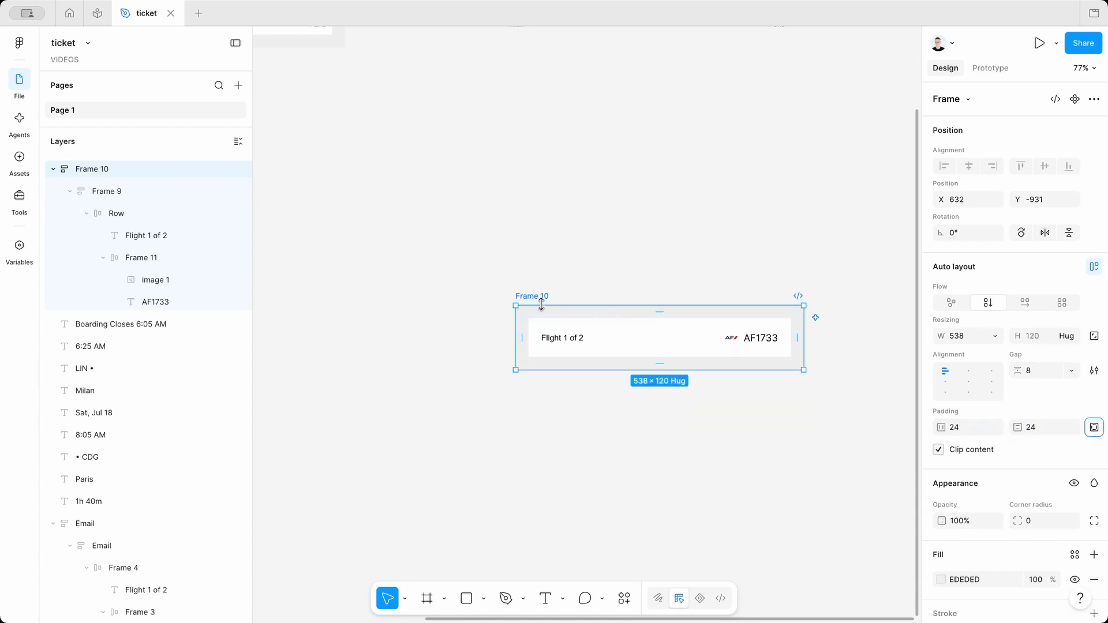
# - Move the gray frame with its nested content up to about X 580, Y -1186
pyautogui.click(542, 280)
pyautogui.moveTo(548, 313); pyautogui.dragTo(520, 176)
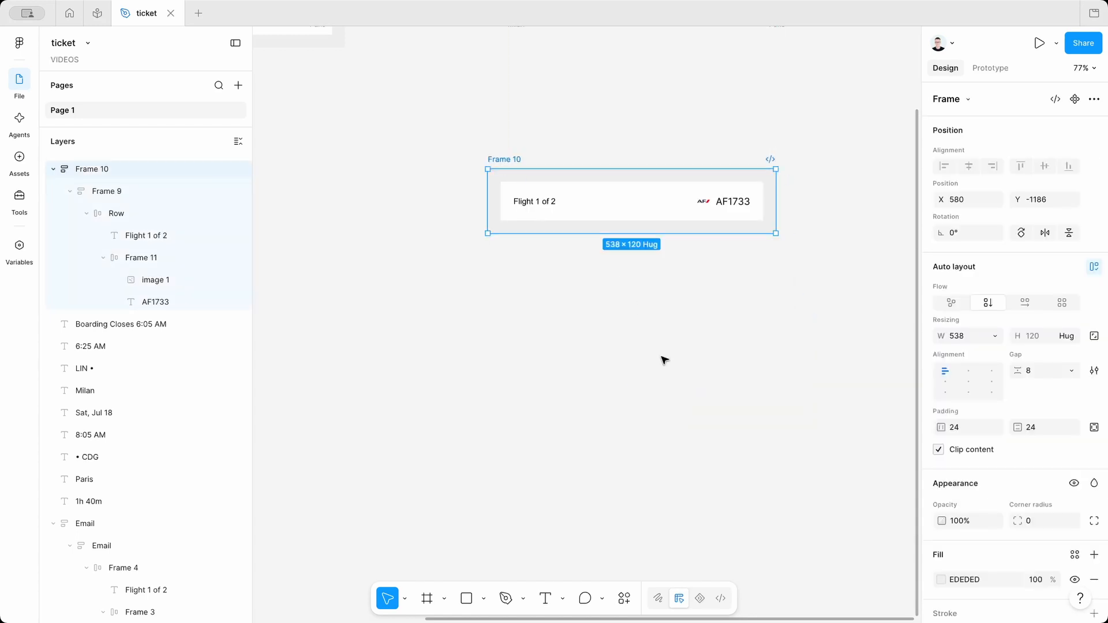
pyautogui.click(542, 202)
pyautogui.click(734, 202)
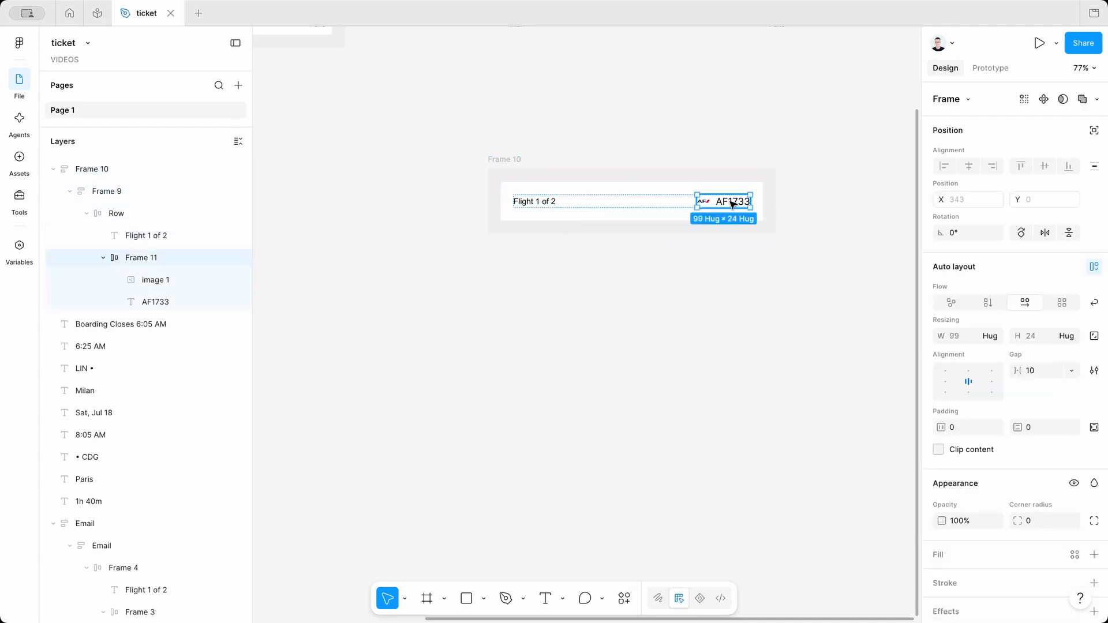
pyautogui.click(653, 294)
# - Preview the gray frame in the Marka Email Generator plugin, refresh it, and check its layout at narrower widths of about 408 and 426
pyautogui.click(990, 287)
pyautogui.click(520, 158)
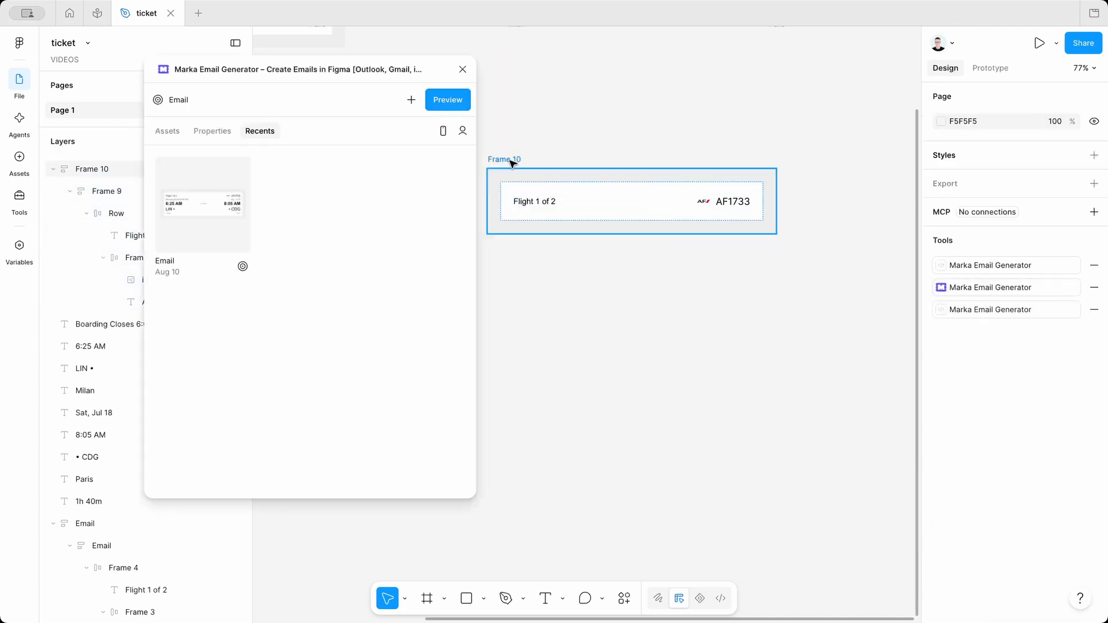
pyautogui.click(448, 100)
pyautogui.moveTo(692, 379); pyautogui.dragTo(648, 366)
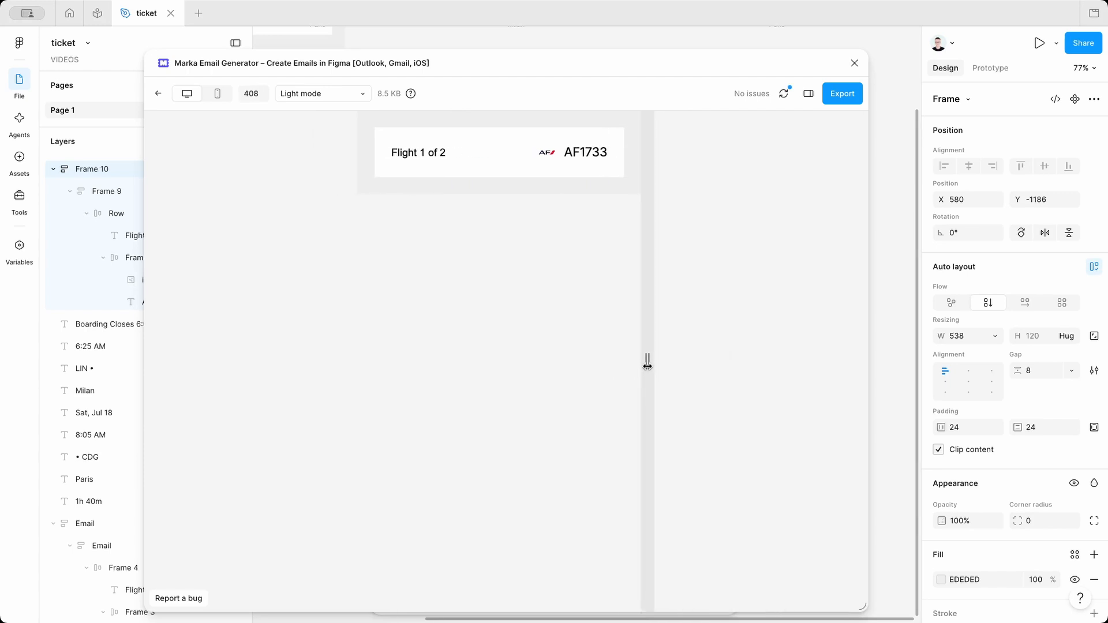
pyautogui.click(788, 96)
pyautogui.moveTo(692, 346); pyautogui.dragTo(653, 357)
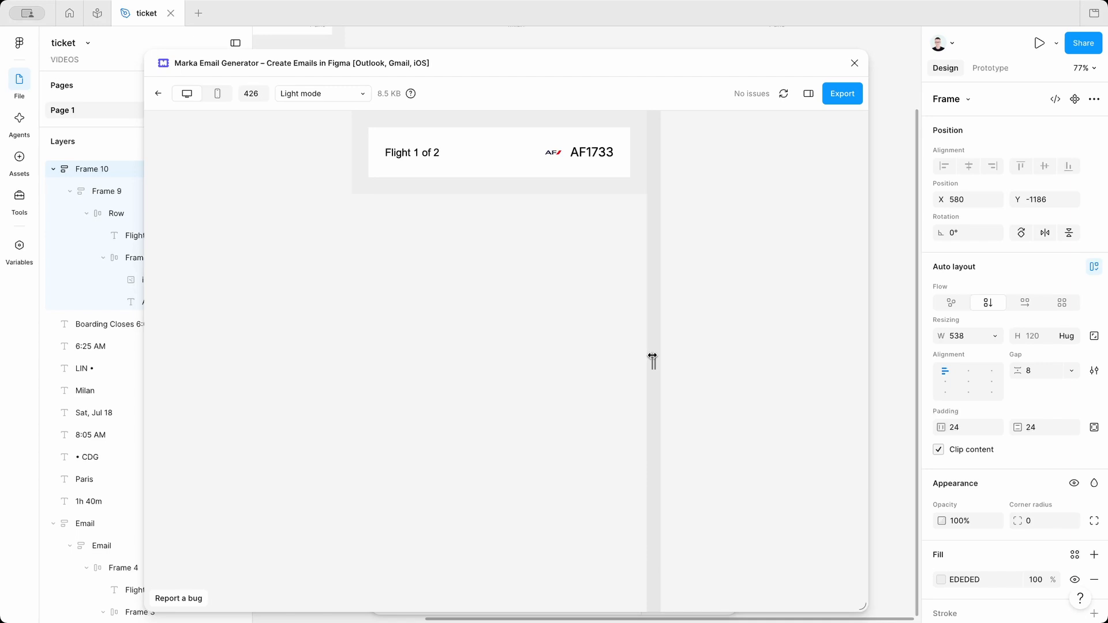
pyautogui.moveTo(652, 357)
pyautogui.mouseDown()
pyautogui.moveTo(700, 359)
pyautogui.moveTo(600, 355)
pyautogui.moveTo(729, 361)
pyautogui.moveTo(631, 361)
pyautogui.mouseUp()
pyautogui.click(854, 63)
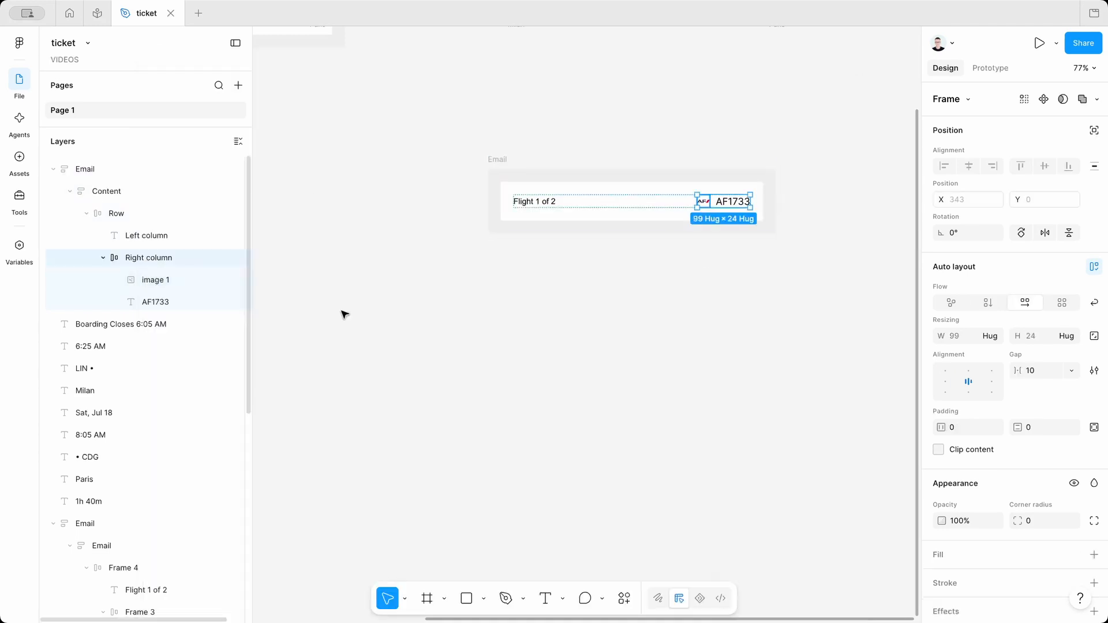
# - Duplicate the loose "Boarding Closes 6:05 AM" and "Sat, Jul 18" texts into the empty area below the partially rebuilt Email frame
pyautogui.click(571, 349)
pyautogui.scroll(-3, 572, 349)
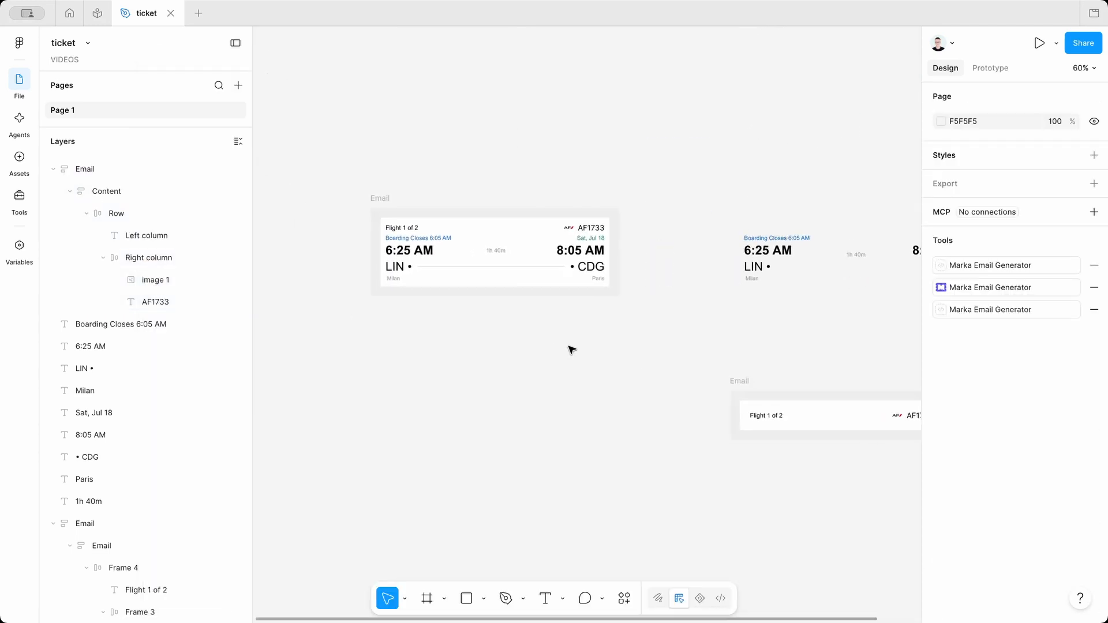
pyautogui.click(410, 239)
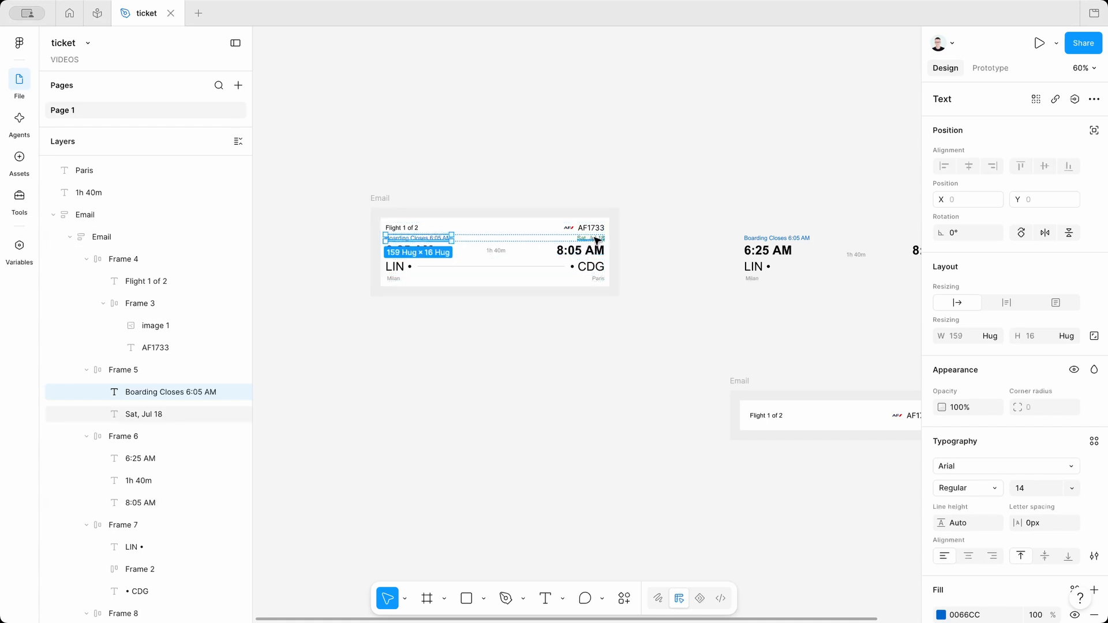
pyautogui.hscroll(5, 598, 241)
pyautogui.scroll(-2, 598, 241)
pyautogui.hscroll(-4, 772, 237)
pyautogui.scroll(1, 772, 238)
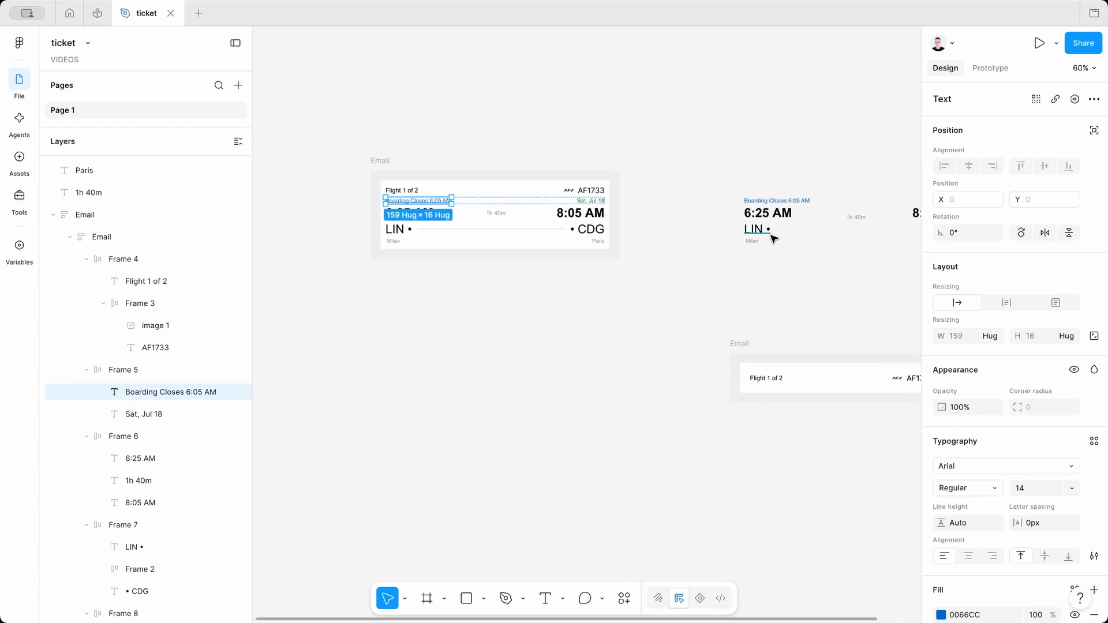
pyautogui.click(768, 201)
pyautogui.hscroll(4, 773, 202)
pyautogui.keyDown('shift'); pyautogui.click(853, 202); pyautogui.keyUp('shift')
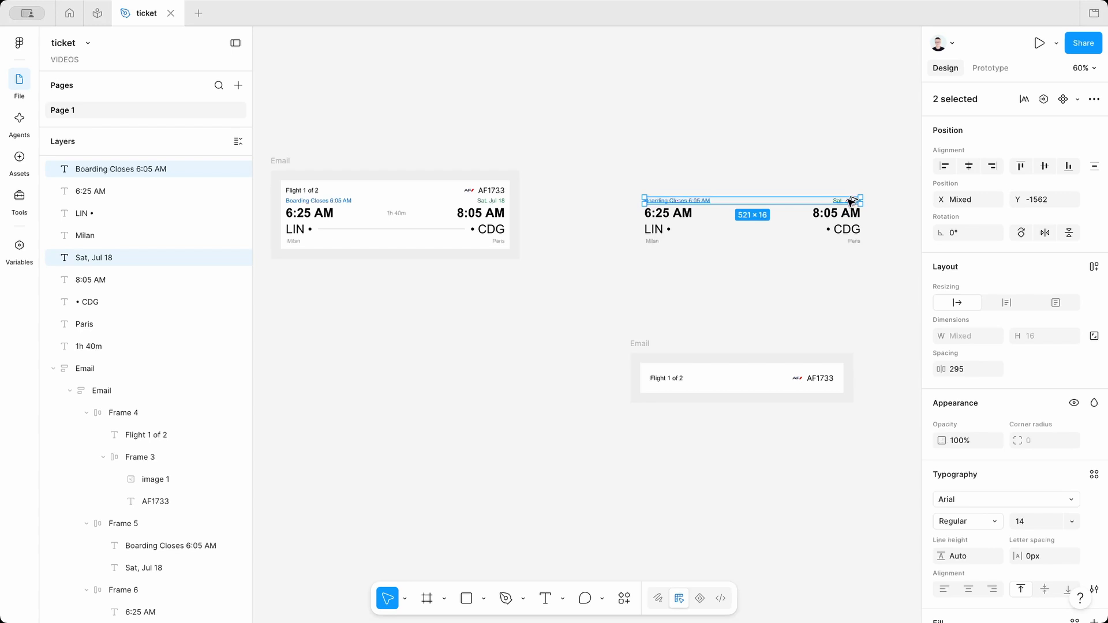
pyautogui.hscroll(3, 851, 202)
pyautogui.scroll(2, 851, 202)
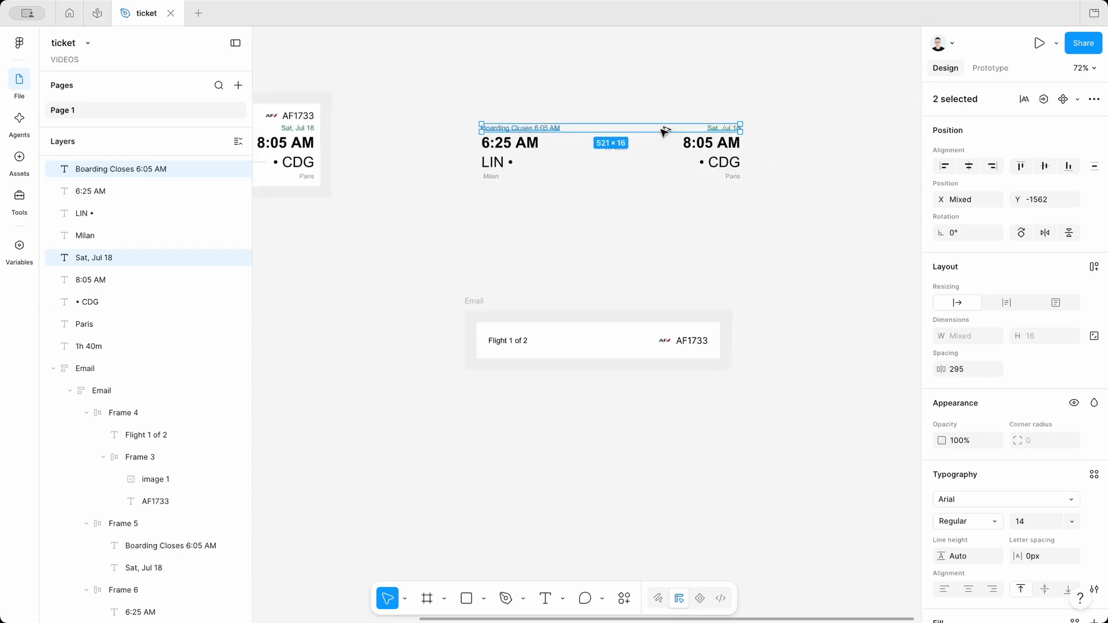
pyautogui.moveTo(664, 133); pyautogui.dragTo(653, 467)
pyautogui.scroll(3, 653, 468)
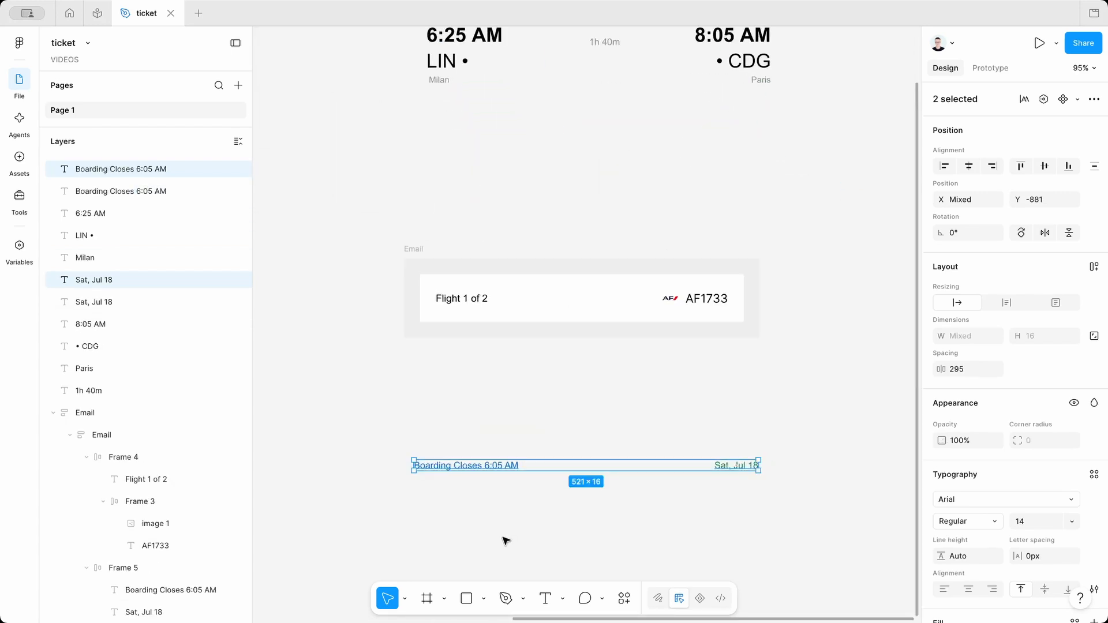
# - Wrap the copied boarding and date texts in a horizontal auto layout frame with an Auto gap and name it Row
pyautogui.click(1094, 267)
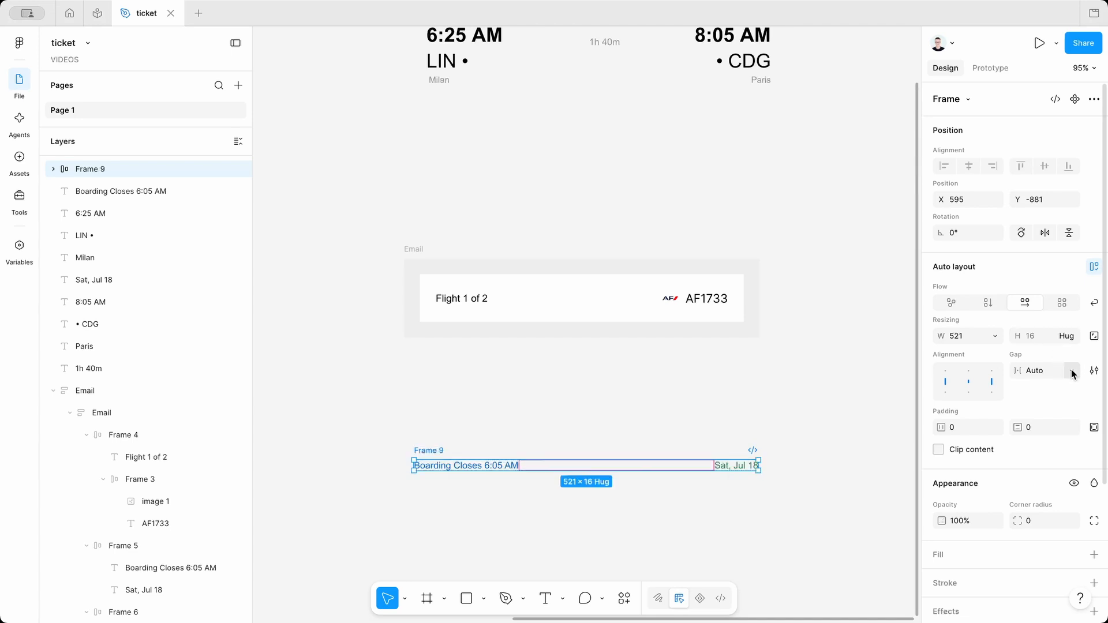
pyautogui.doubleClick(429, 452)
pyautogui.write('Row')
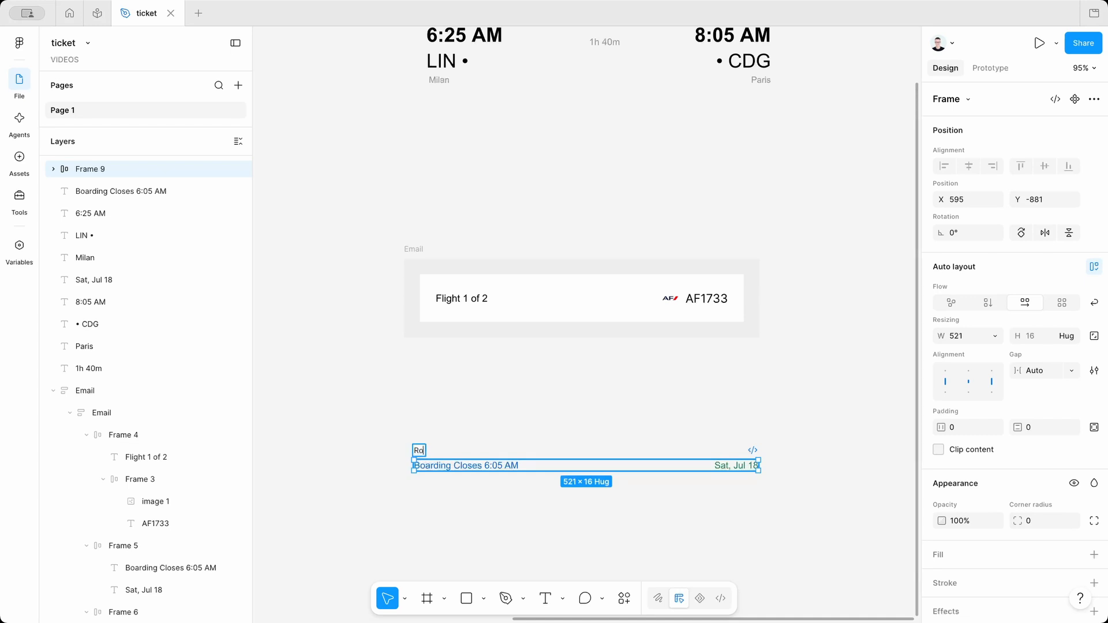
pyautogui.press('Return')
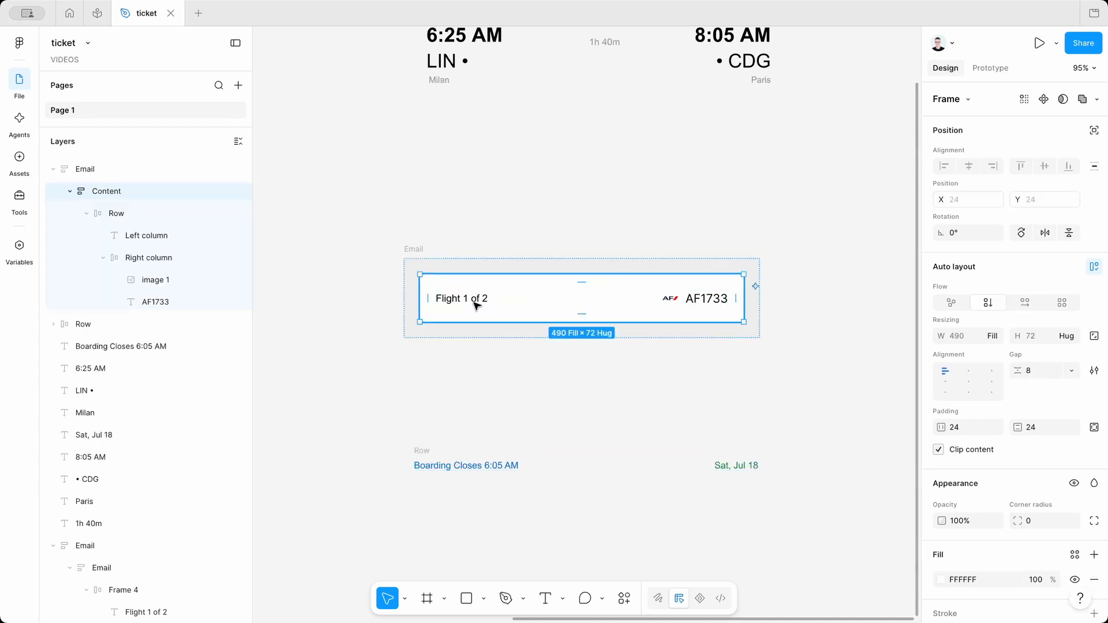
# - Place the boarding Row inside the Content frame below the flight number row and set its width to Fill container
pyautogui.moveTo(424, 454); pyautogui.dragTo(486, 303)
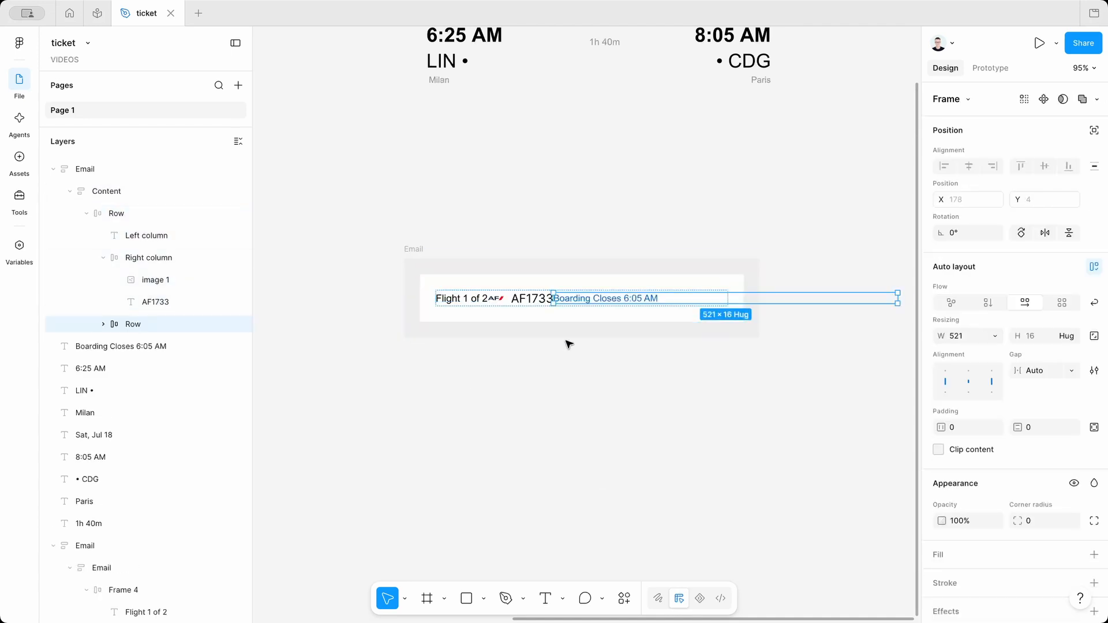
pyautogui.moveTo(568, 344); pyautogui.dragTo(514, 299)
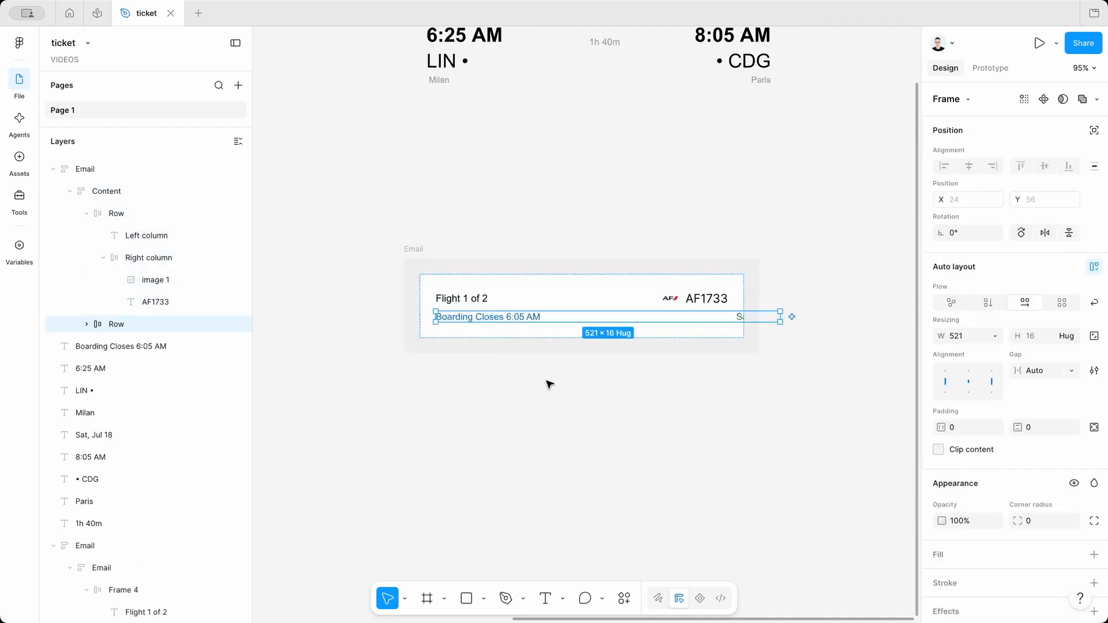
pyautogui.click(997, 336)
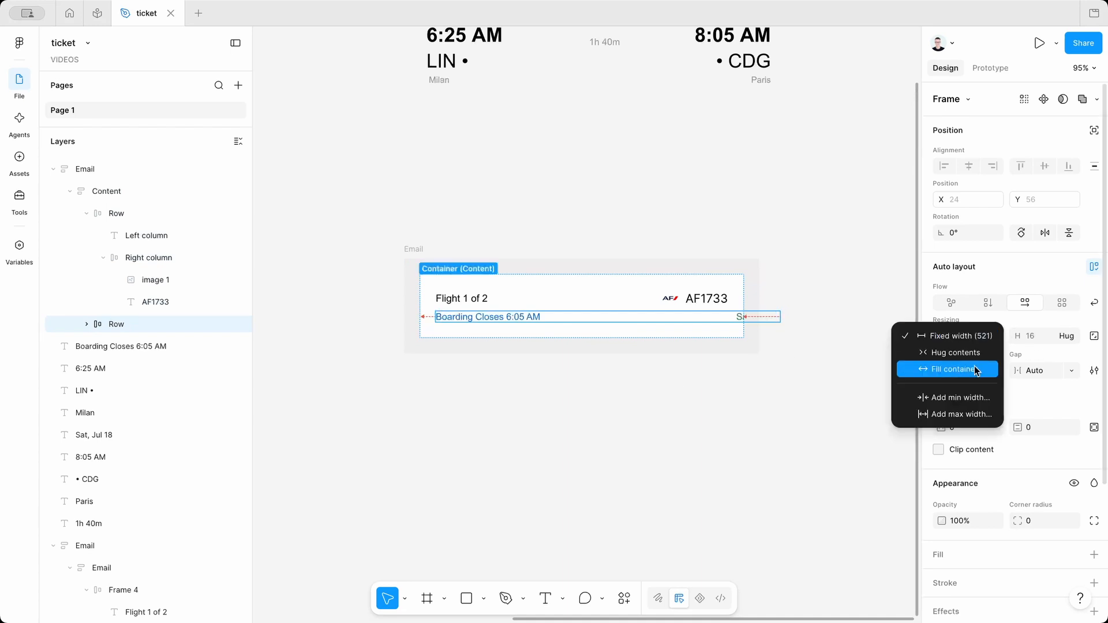
pyautogui.click(977, 370)
pyautogui.click(715, 301)
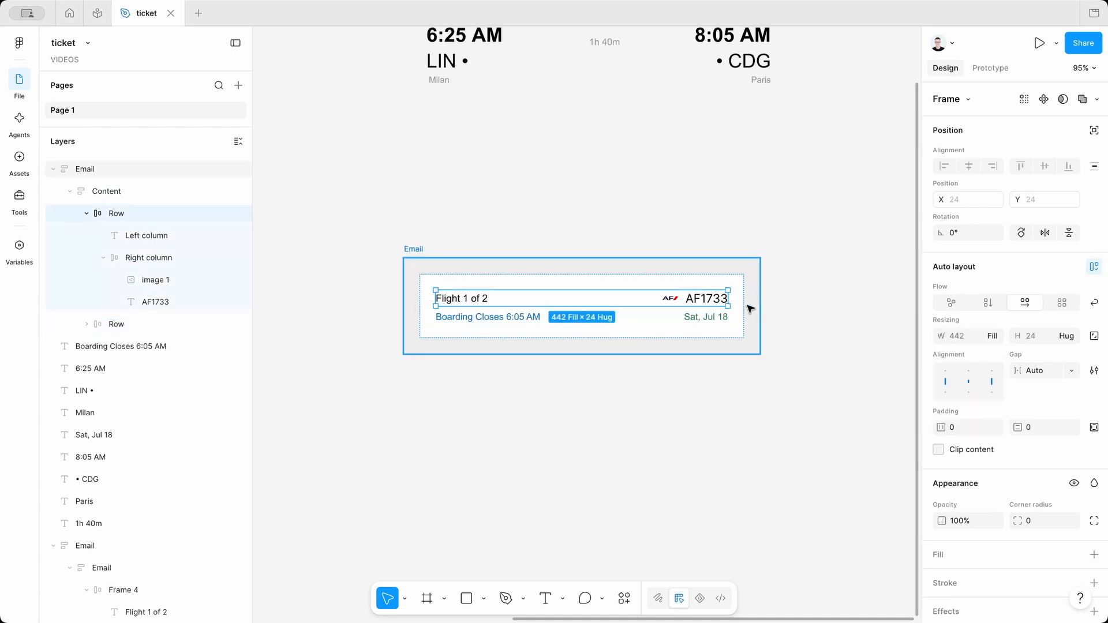
pyautogui.click(658, 445)
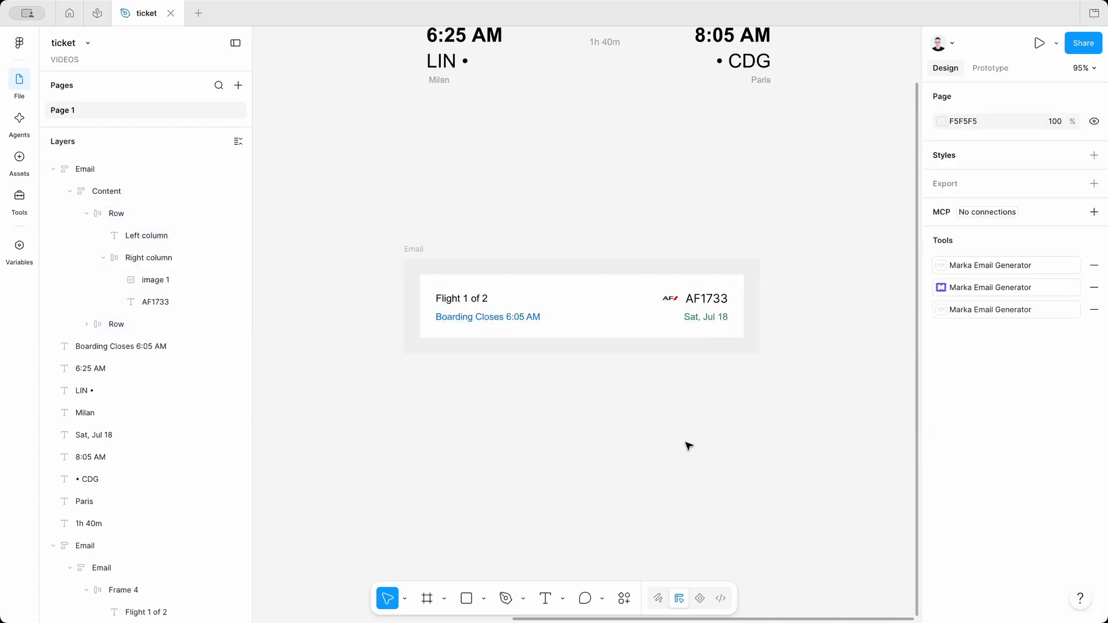
# - Set the Content frame's vertical gap between rows to 7
pyautogui.click(472, 291)
pyautogui.hscroll(-3, 693, 335)
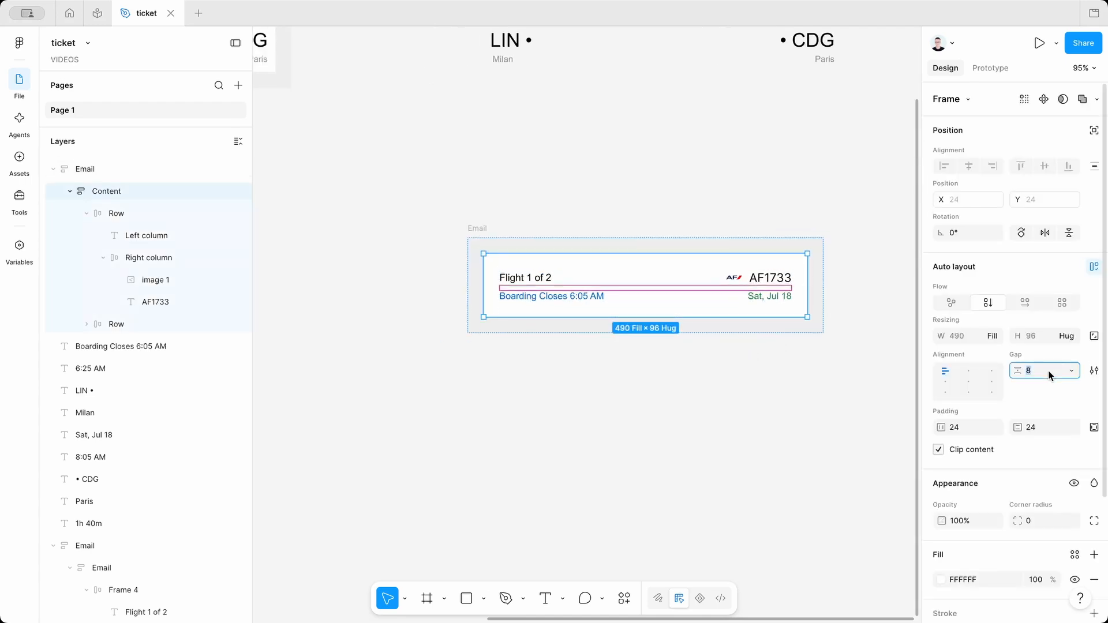
pyautogui.press('Down')
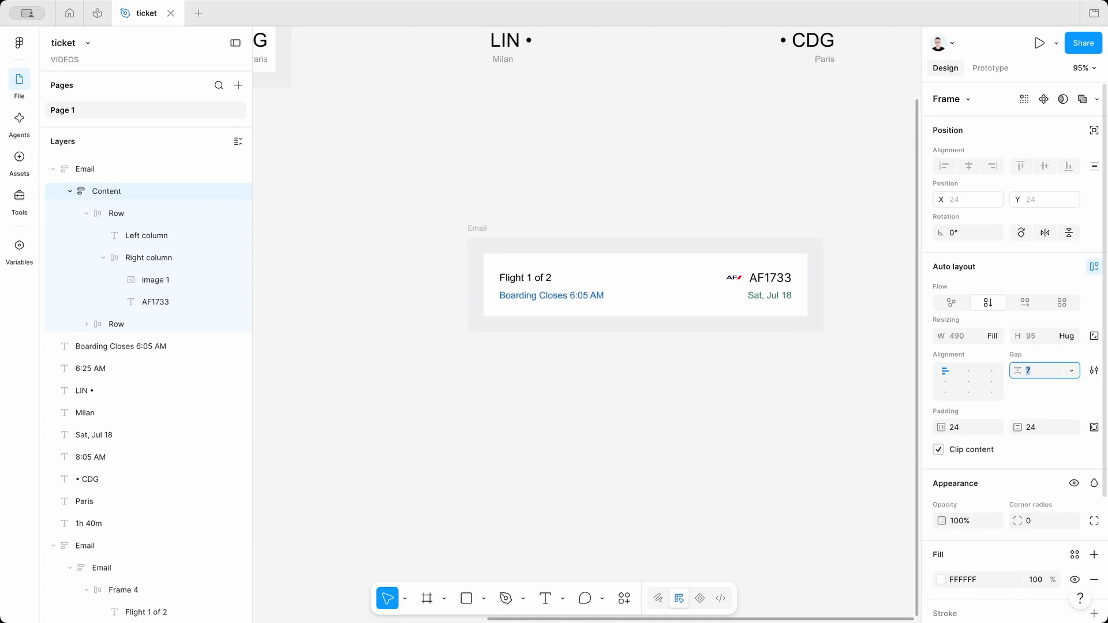
pyautogui.click(822, 374)
# - Preview the rebuilt Email frame in the Marka Email Generator plugin and check its two rows while changing the preview width
pyautogui.click(1008, 289)
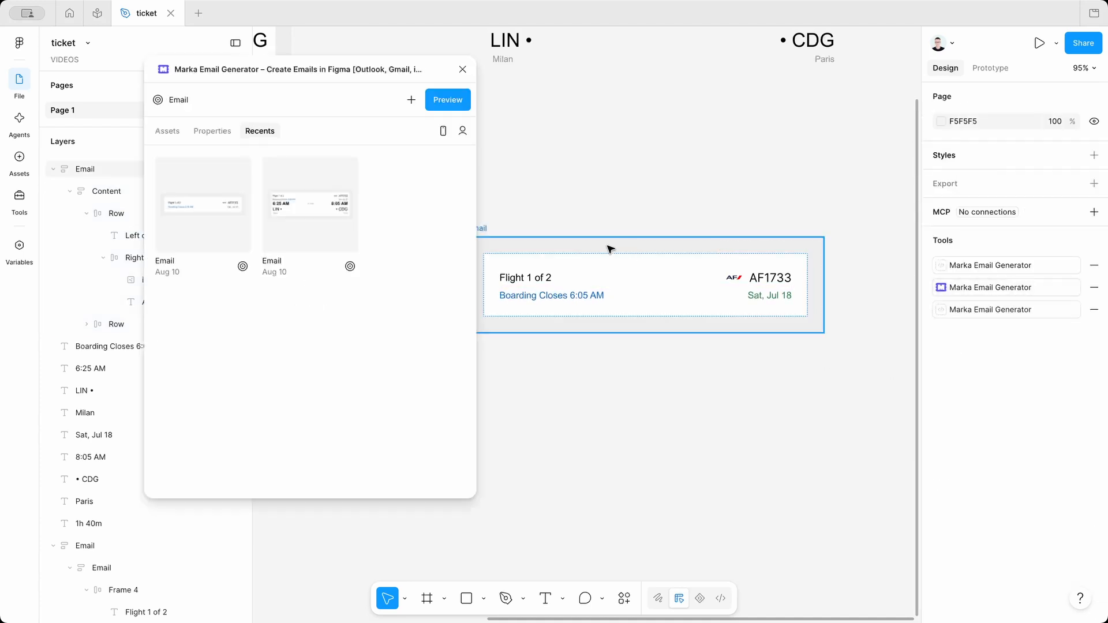
pyautogui.click(485, 228)
pyautogui.click(448, 99)
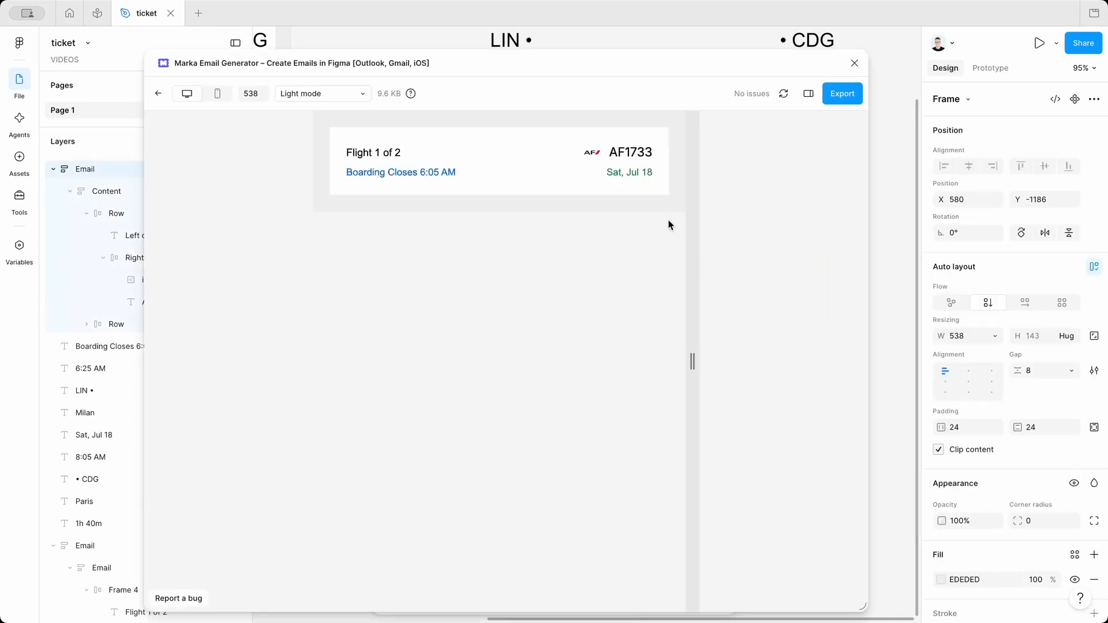
pyautogui.moveTo(692, 275); pyautogui.dragTo(754, 277)
pyautogui.click(852, 62)
pyautogui.scroll(-3, 762, 136)
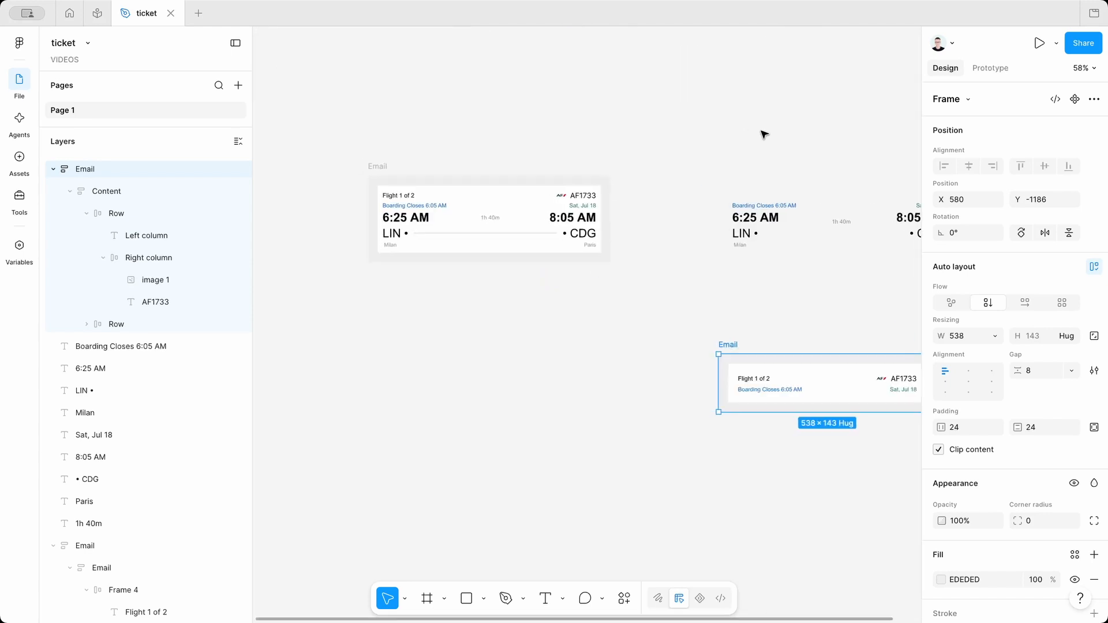
# - Duplicate the loose "6:25 AM", "1h 40m" and "8:05 AM" texts into the empty area below the rebuilt Email frame
pyautogui.click(363, 212)
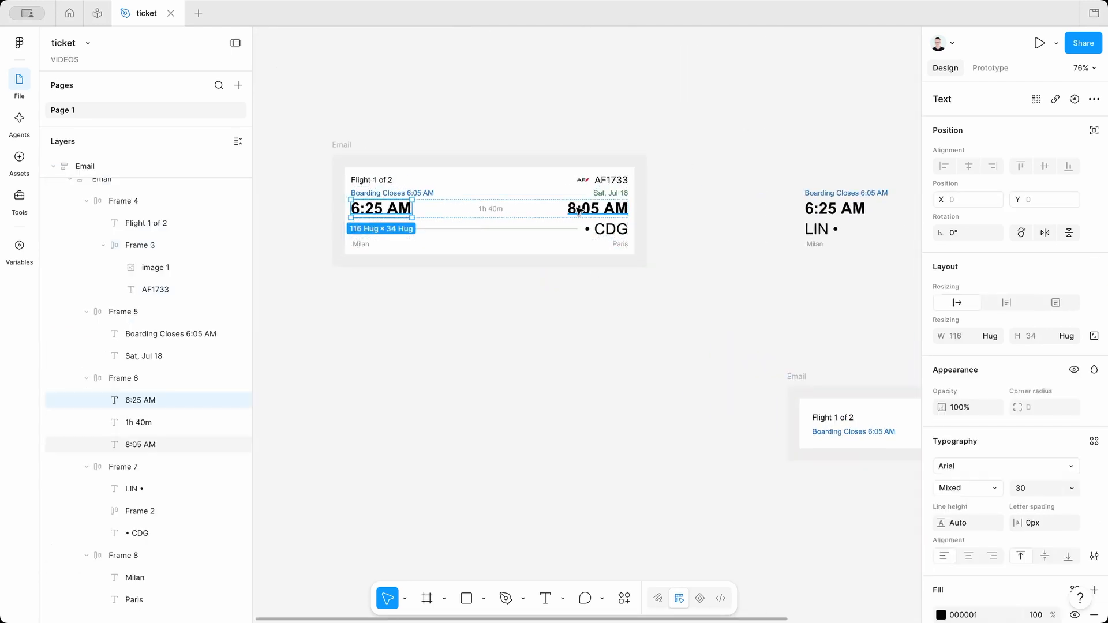
pyautogui.keyDown('shift'); pyautogui.click(578, 209); pyautogui.keyUp('shift')
pyautogui.keyDown('shift'); pyautogui.click(492, 209); pyautogui.keyUp('shift')
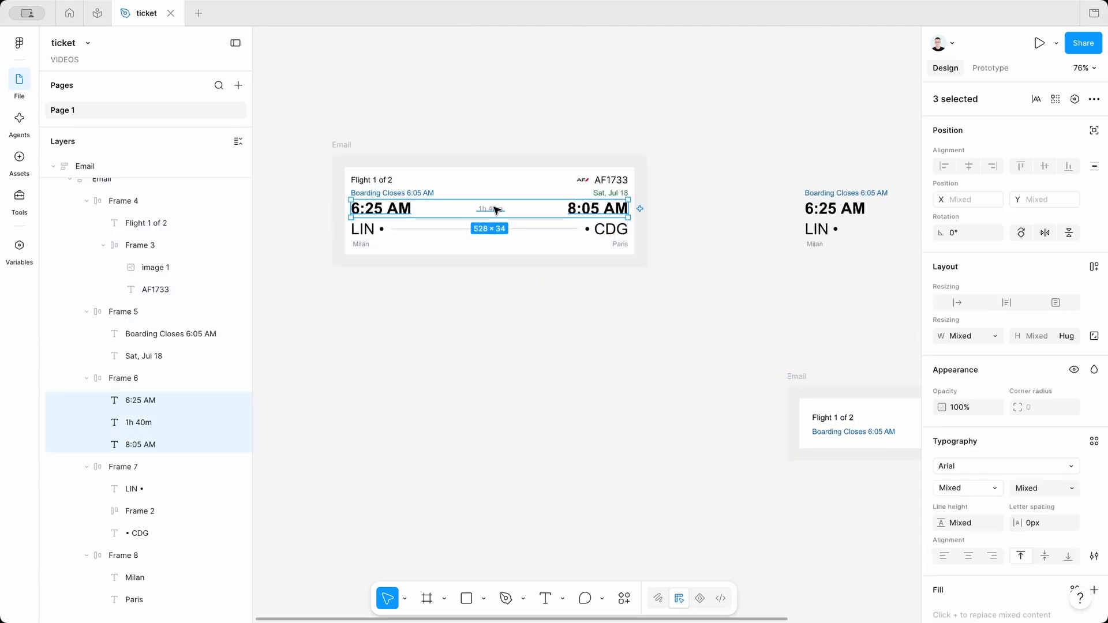
pyautogui.hscroll(5, 497, 211)
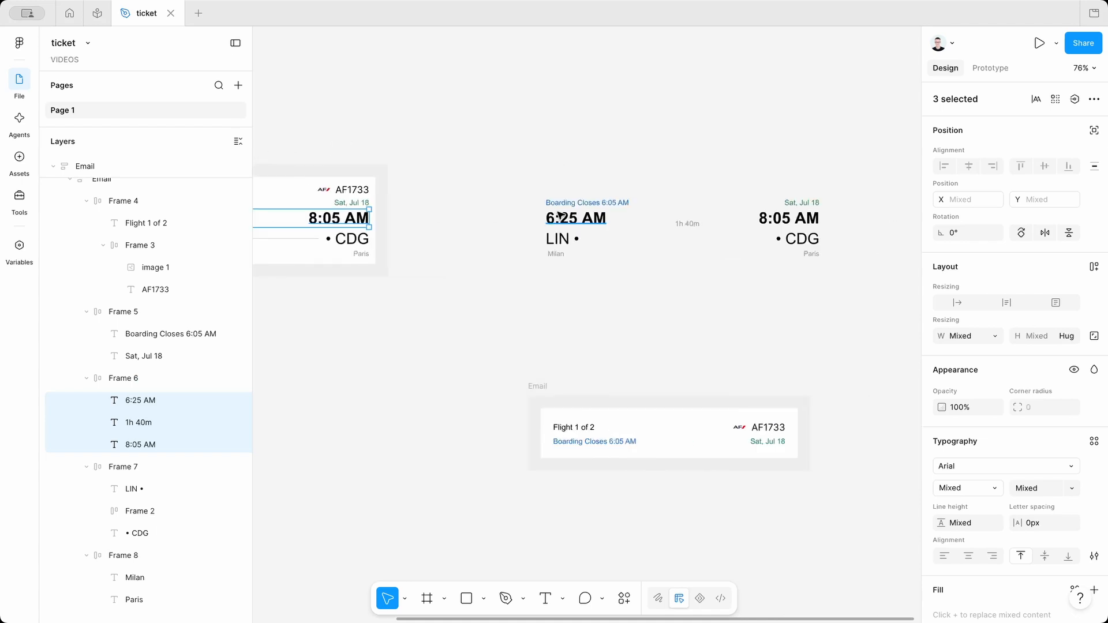
pyautogui.click(577, 218)
pyautogui.keyDown('shift'); pyautogui.click(688, 224); pyautogui.keyUp('shift')
pyautogui.keyDown('shift'); pyautogui.click(765, 227); pyautogui.keyUp('shift')
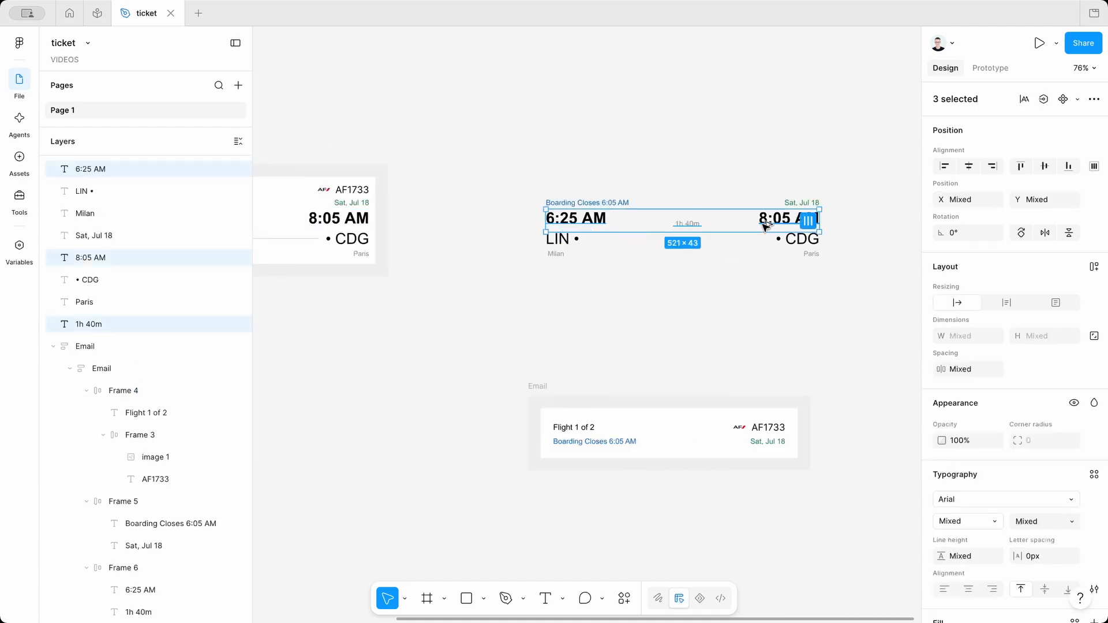
pyautogui.keyDown('alt'); pyautogui.moveTo(765, 226); pyautogui.dragTo(732, 567); pyautogui.keyUp('alt')
pyautogui.scroll(-2, 732, 567)
pyautogui.click(732, 565)
pyautogui.scroll(2, 732, 564)
pyautogui.scroll(2, 732, 565)
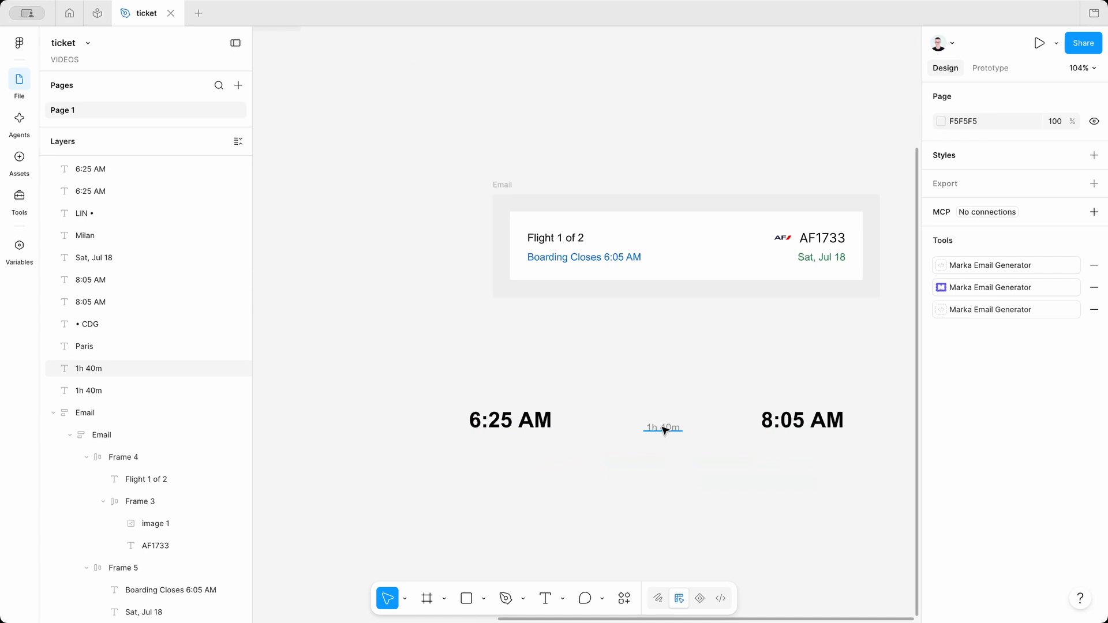
# - Wrap the copied times and duration in a horizontal auto layout frame and set its gap to 0
pyautogui.moveTo(445, 460); pyautogui.dragTo(832, 397)
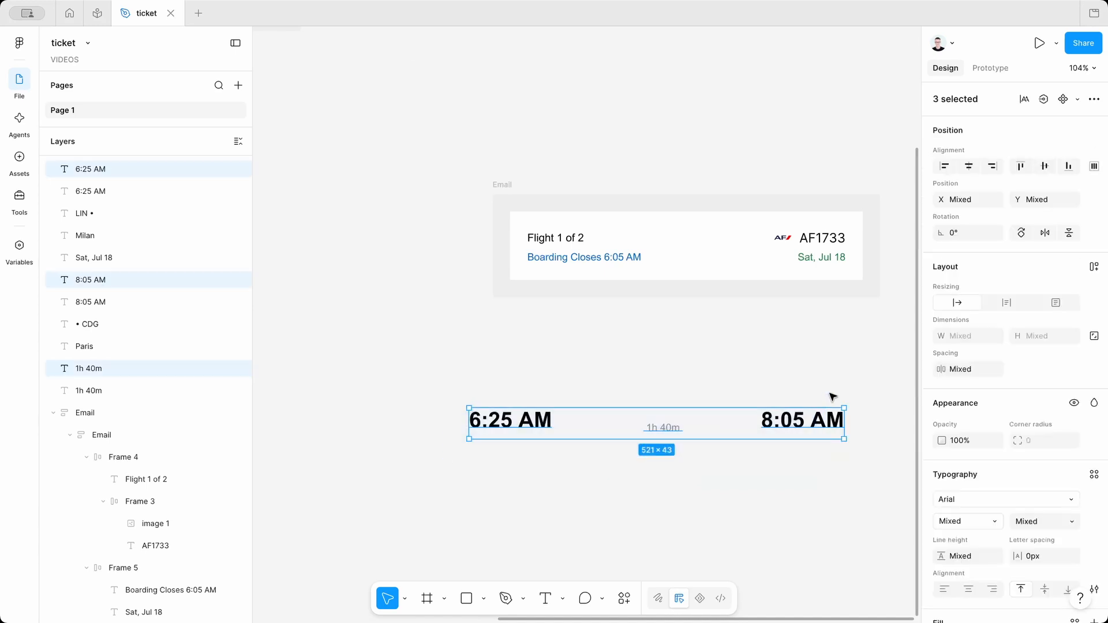
pyautogui.click(1094, 267)
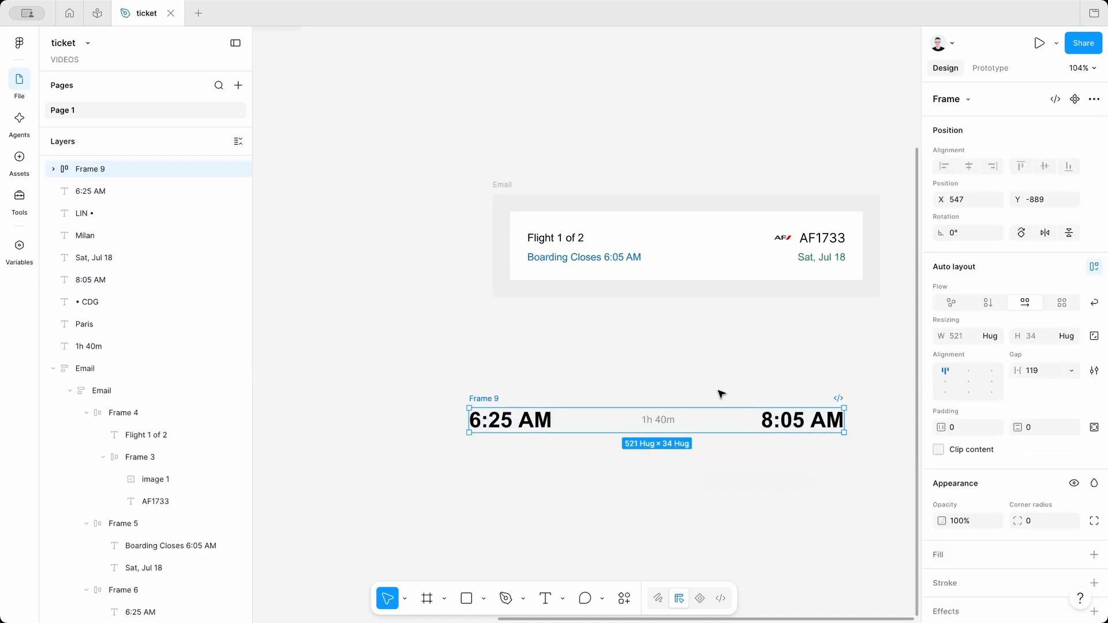
pyautogui.click(661, 428)
pyautogui.hscroll(1, 659, 427)
pyautogui.scroll(-1, 659, 428)
pyautogui.click(460, 396)
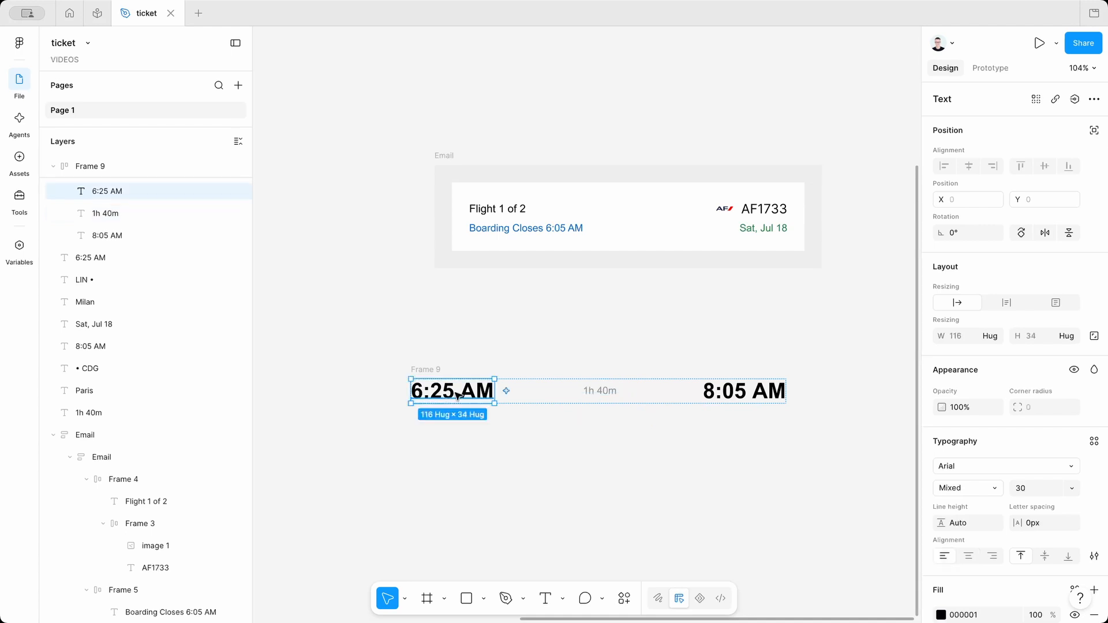
pyautogui.click(599, 393)
pyautogui.click(427, 370)
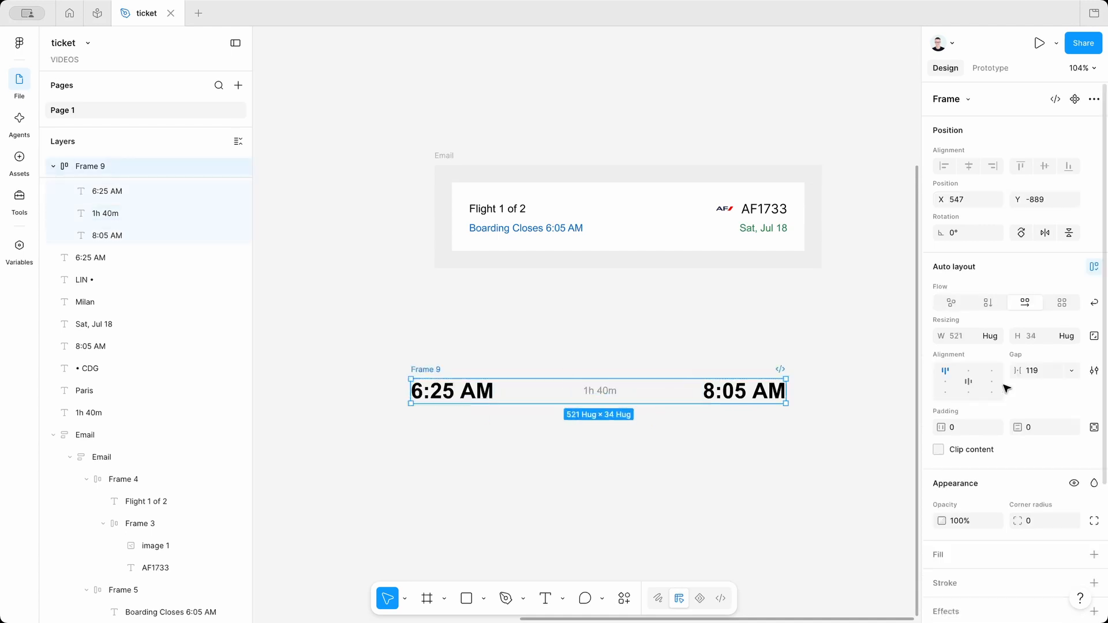
pyautogui.click(1044, 374)
pyautogui.write('0')
pyautogui.press('Return')
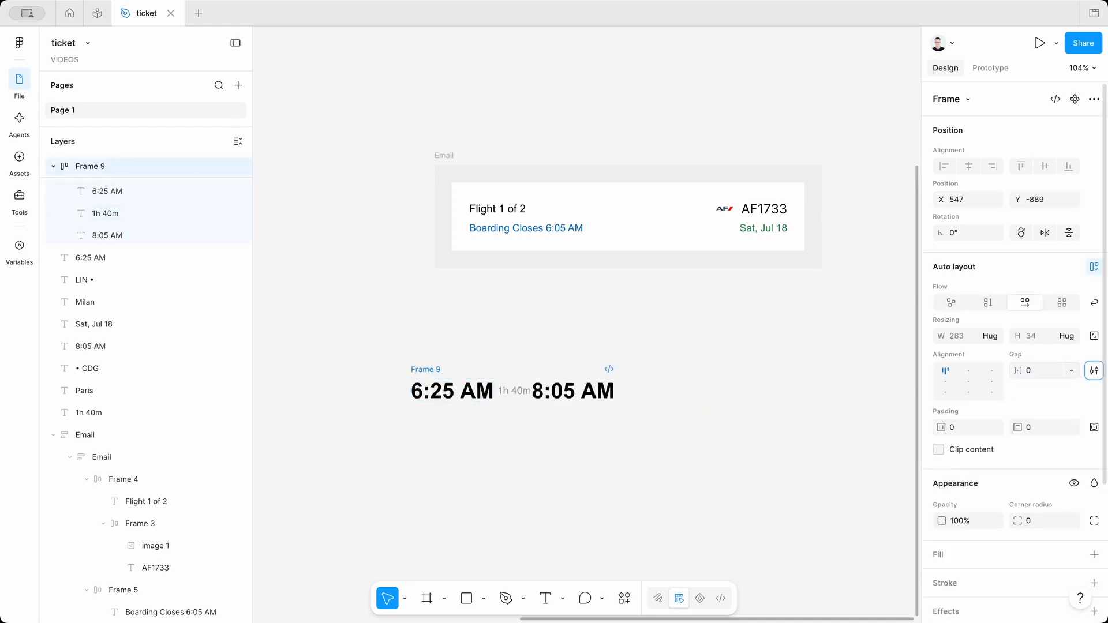
# - Set the "1h 40m" text's width to Fill container between the two time texts
pyautogui.click(510, 391)
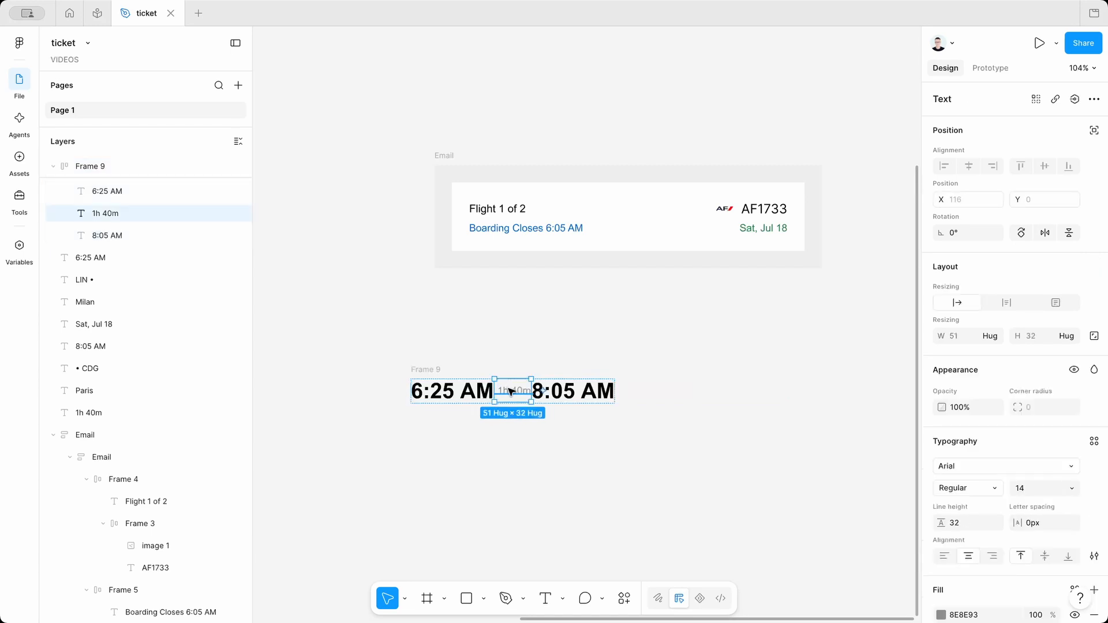
pyautogui.click(993, 337)
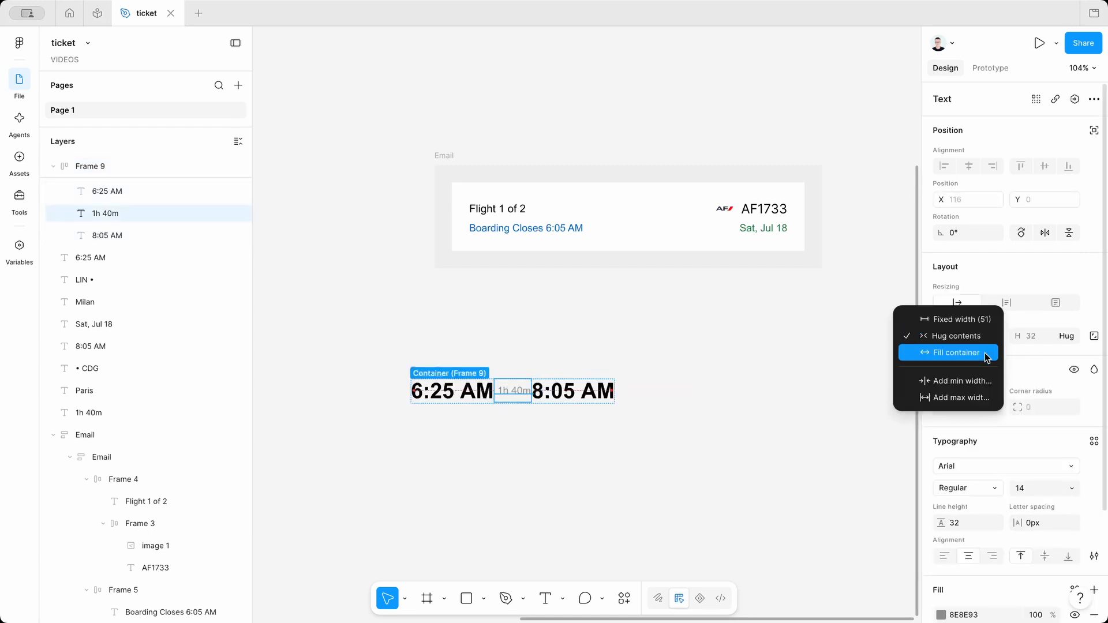
pyautogui.click(985, 352)
pyautogui.click(573, 391)
pyautogui.keyDown('shift'); pyautogui.click(452, 391); pyautogui.keyUp('shift')
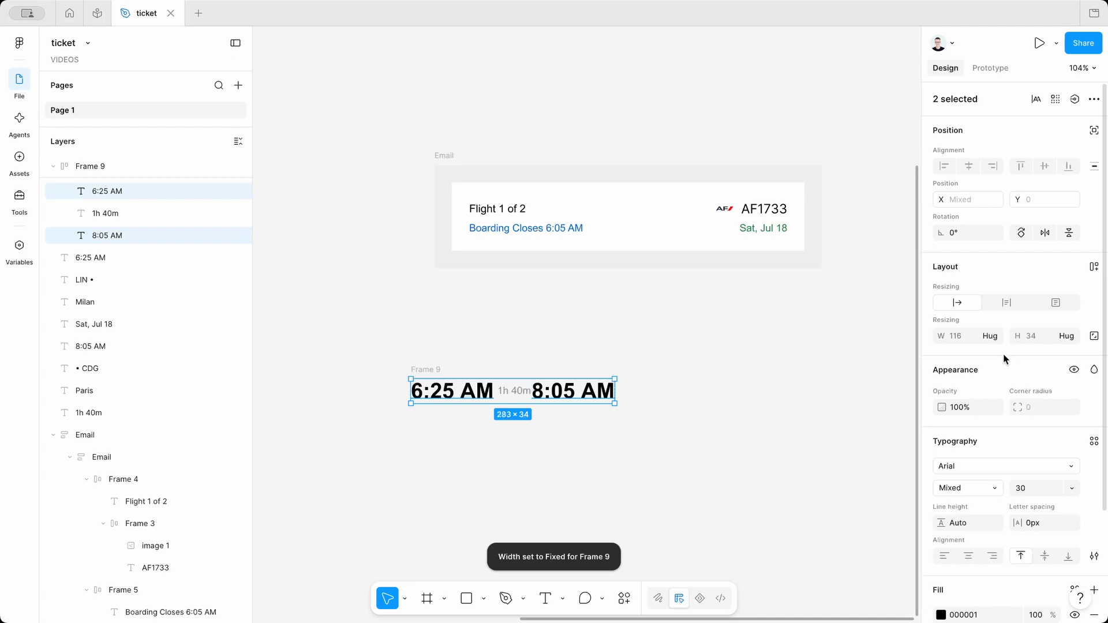
# - Widen the times frame to about 527 and check how the filling duration text sits between the two times
pyautogui.click(447, 369)
pyautogui.moveTo(616, 391); pyautogui.dragTo(790, 393)
pyautogui.click(594, 398)
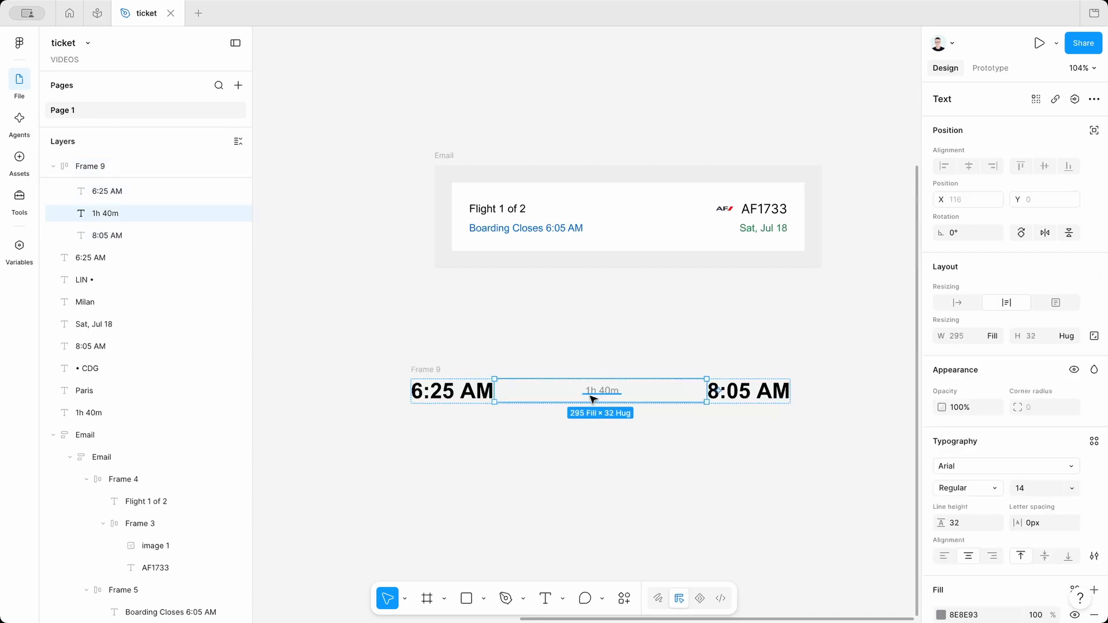
pyautogui.click(489, 391)
pyautogui.click(438, 368)
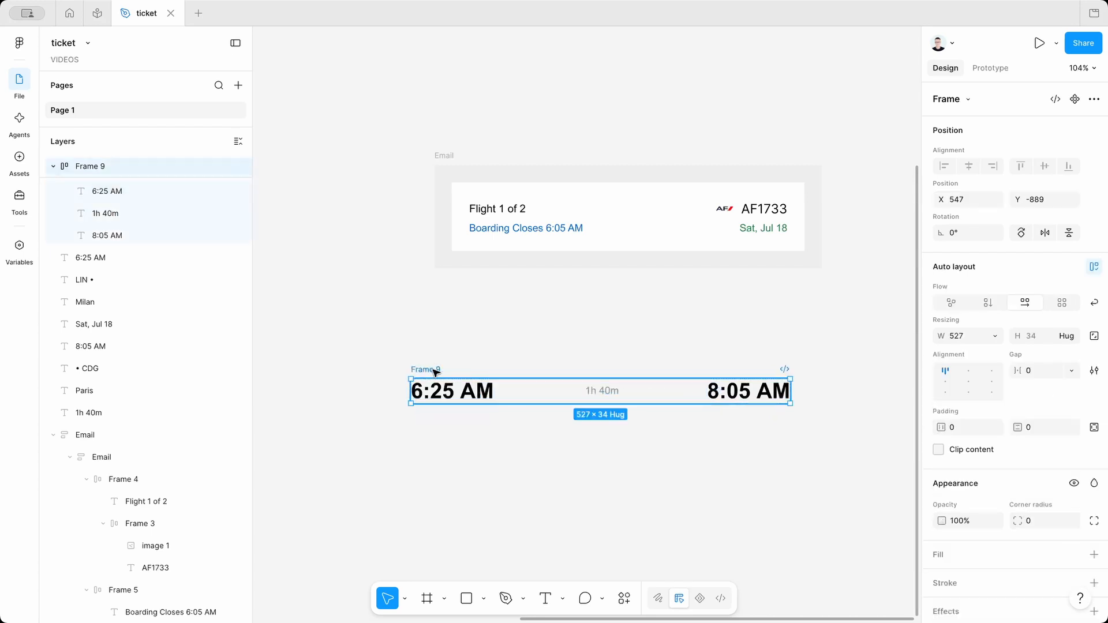
pyautogui.click(577, 354)
pyautogui.click(430, 369)
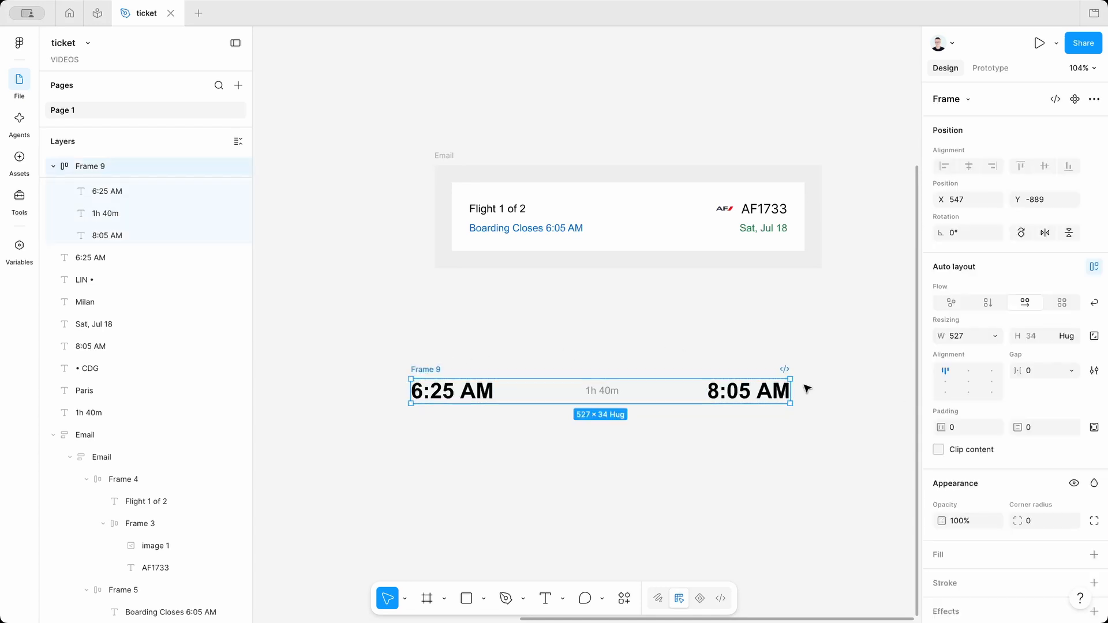
# - Set the loose times frame's gap to Auto and paste a copy of it as the third row of the card's Content frame
pyautogui.click(968, 382)
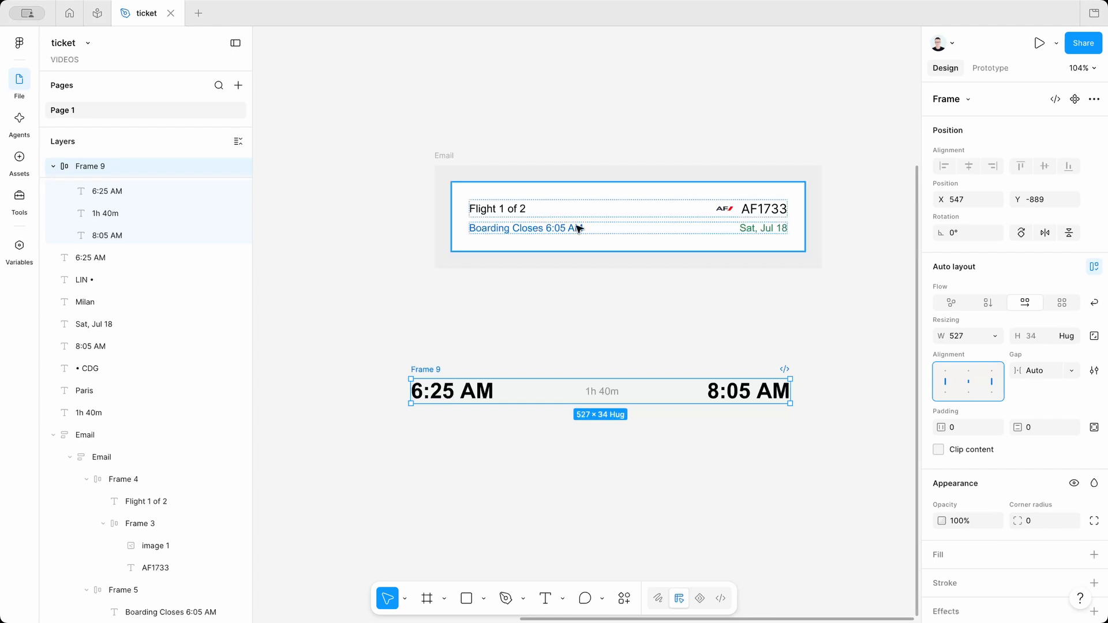
pyautogui.click(465, 329)
pyautogui.click(434, 370)
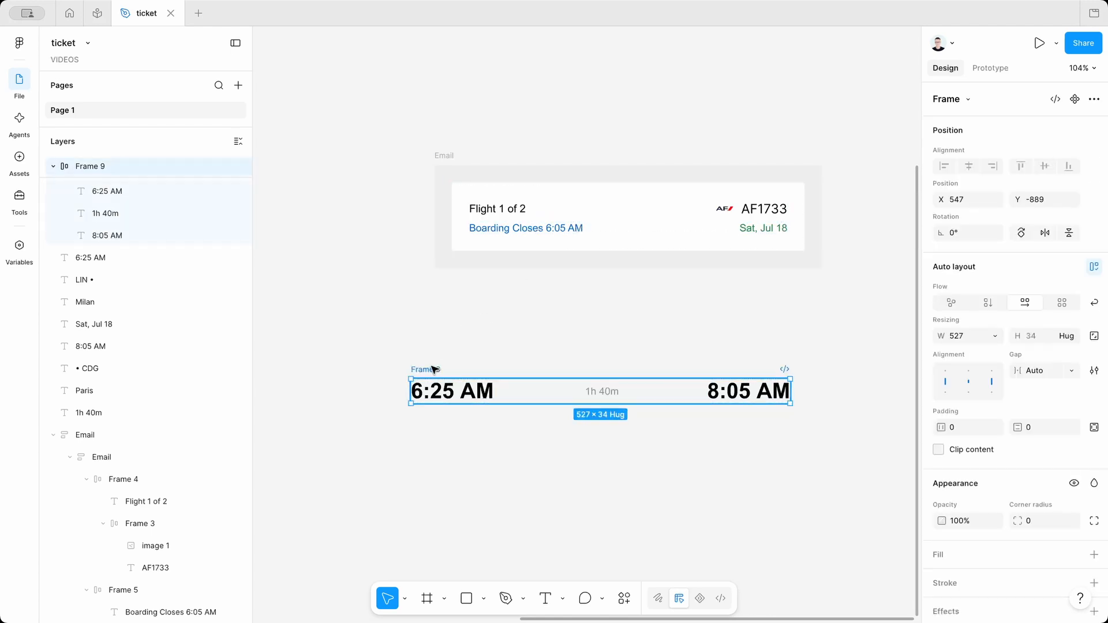
pyautogui.moveTo(435, 370); pyautogui.dragTo(580, 329)
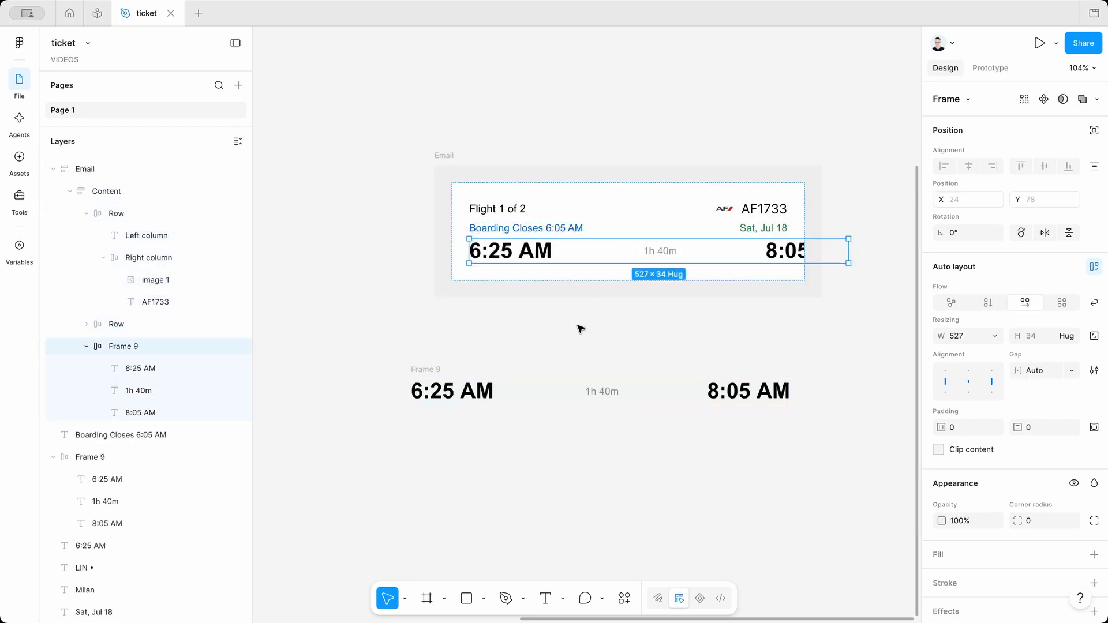
# - Delete the leftover loose times frame below the rebuilt Email frame
pyautogui.click(405, 362)
pyautogui.click(422, 367)
pyautogui.press('Delete')
# - Set the pasted times row's width to Fill container and widen the Email frame to about 608
pyautogui.click(534, 248)
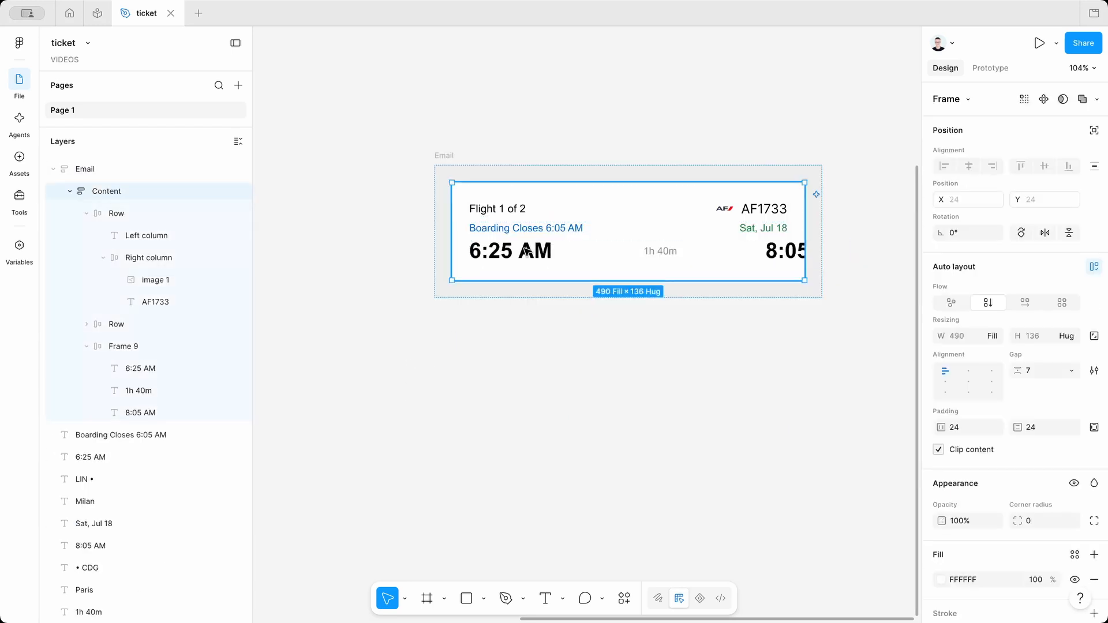
pyautogui.click(535, 250)
pyautogui.click(994, 343)
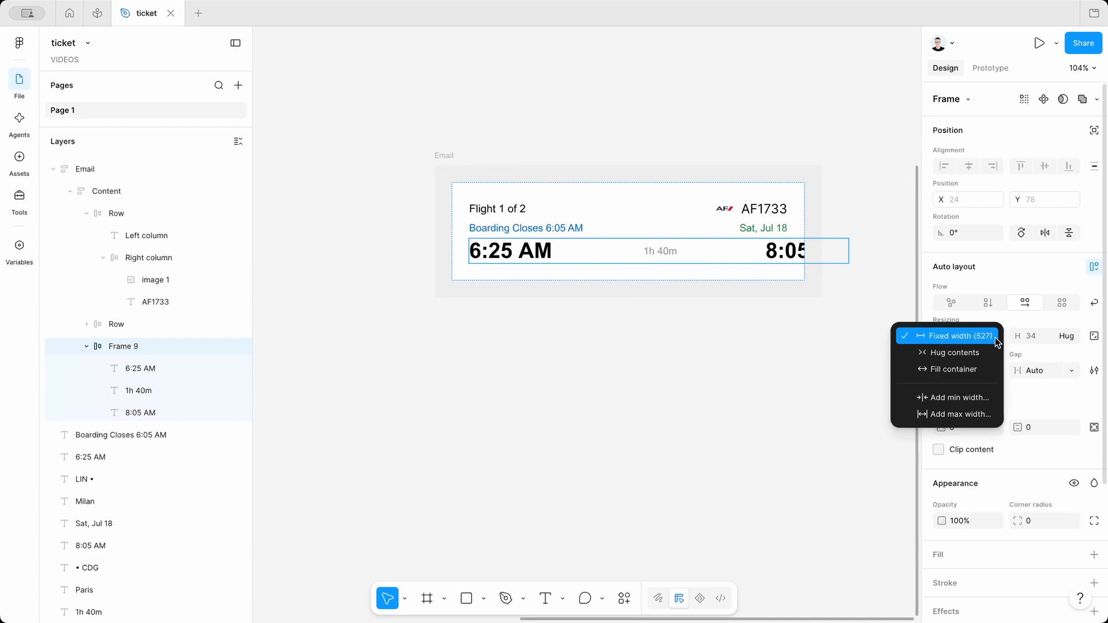
pyautogui.click(975, 364)
pyautogui.click(449, 156)
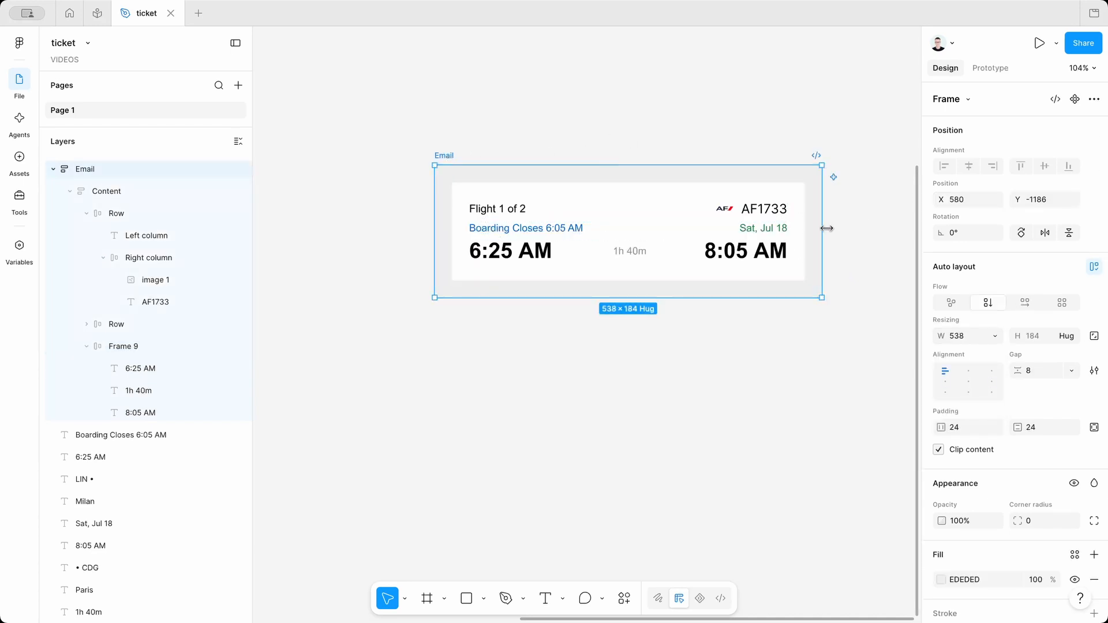
pyautogui.moveTo(825, 230); pyautogui.dragTo(871, 233)
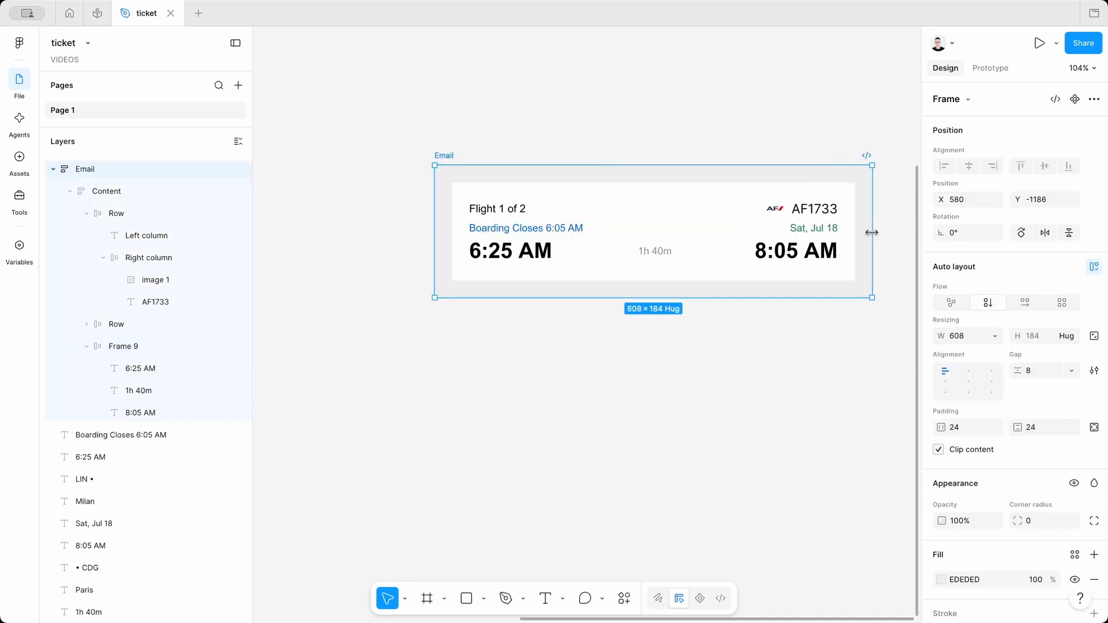
# - Preview the rebuilt Email frame in Marka Email Generator and narrow the preview to 568 to check the times row
pyautogui.click(785, 379)
pyautogui.scroll(-2, 785, 379)
pyautogui.click(993, 288)
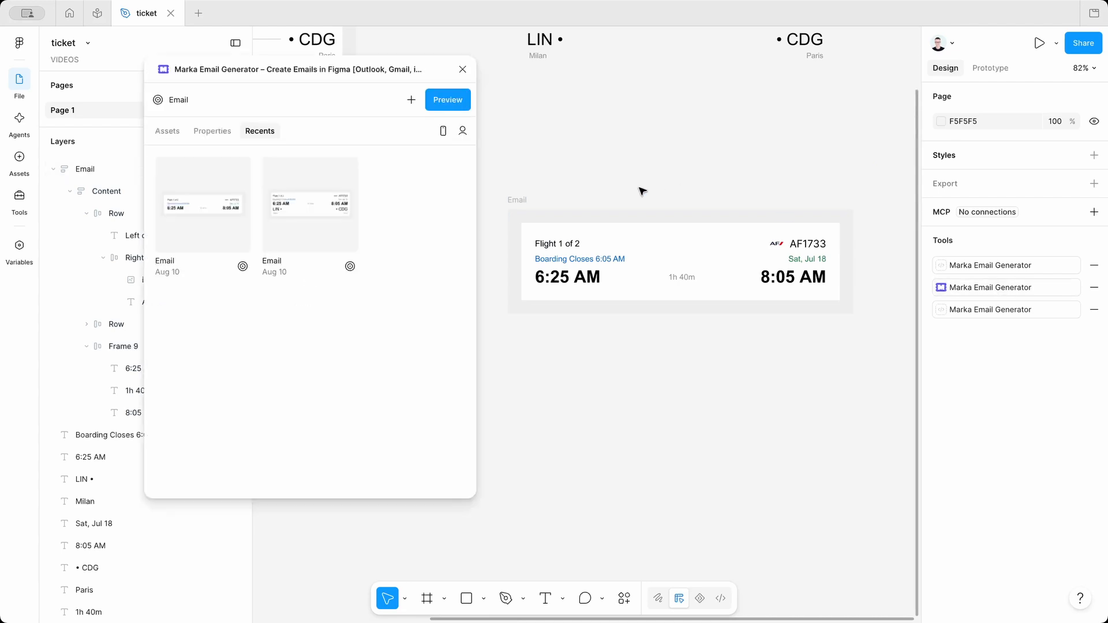
pyautogui.click(518, 200)
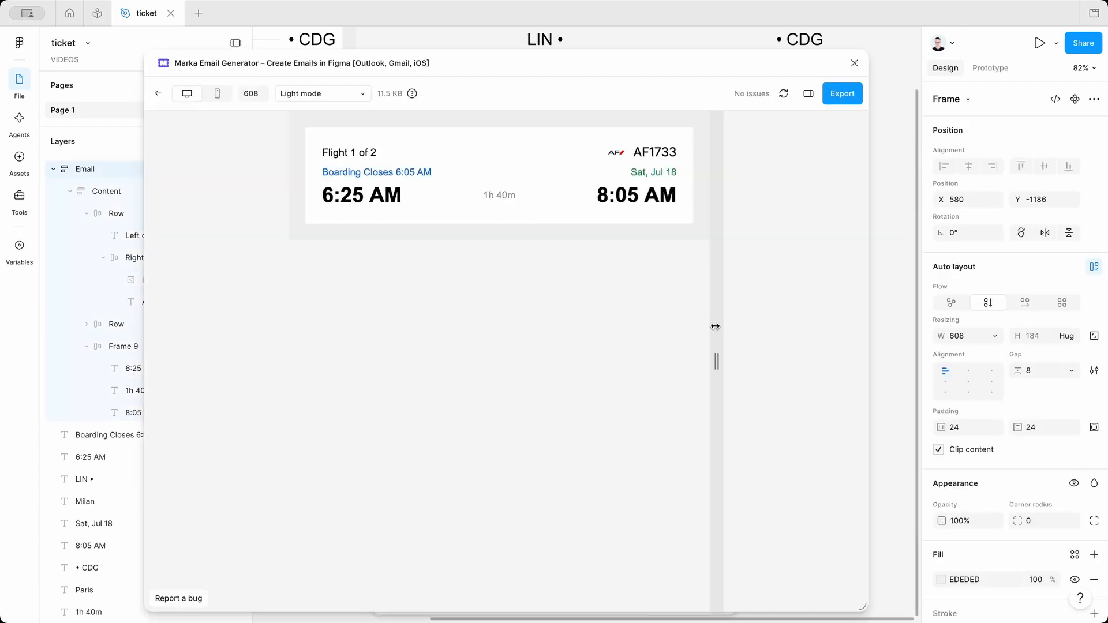
pyautogui.moveTo(716, 327)
pyautogui.mouseDown()
pyautogui.moveTo(664, 320)
pyautogui.moveTo(754, 317)
pyautogui.moveTo(641, 319)
pyautogui.moveTo(703, 320)
pyautogui.mouseUp()
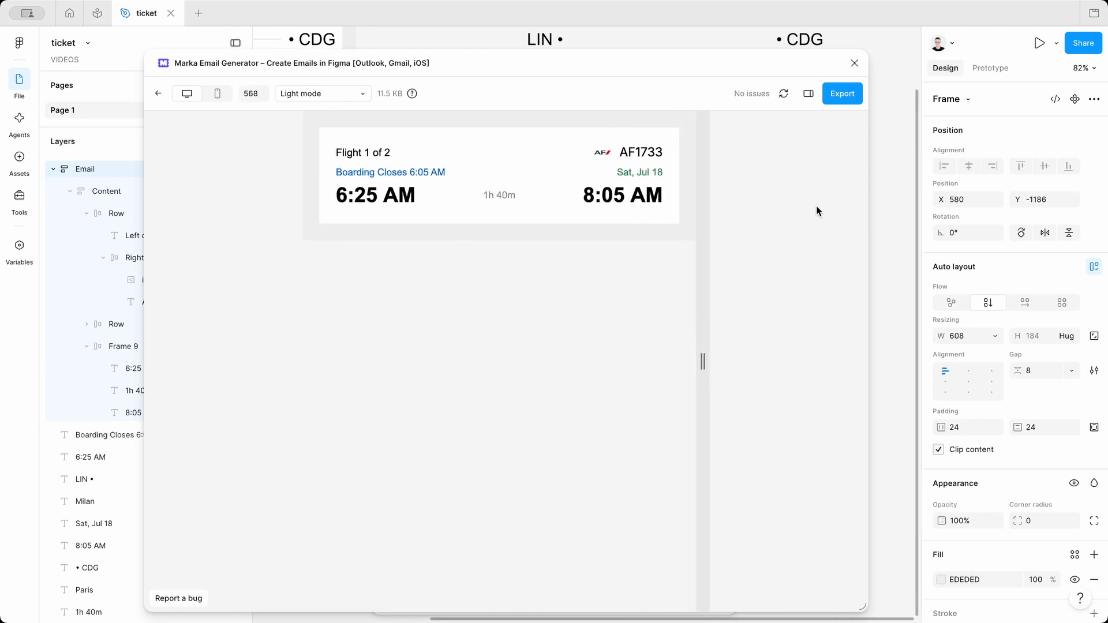
pyautogui.click(855, 63)
# - Replace the spaces inside the card's "6:25 AM" and "8:05 AM" texts with ordinary spaces
pyautogui.scroll(5, 534, 293)
pyautogui.doubleClick(534, 293)
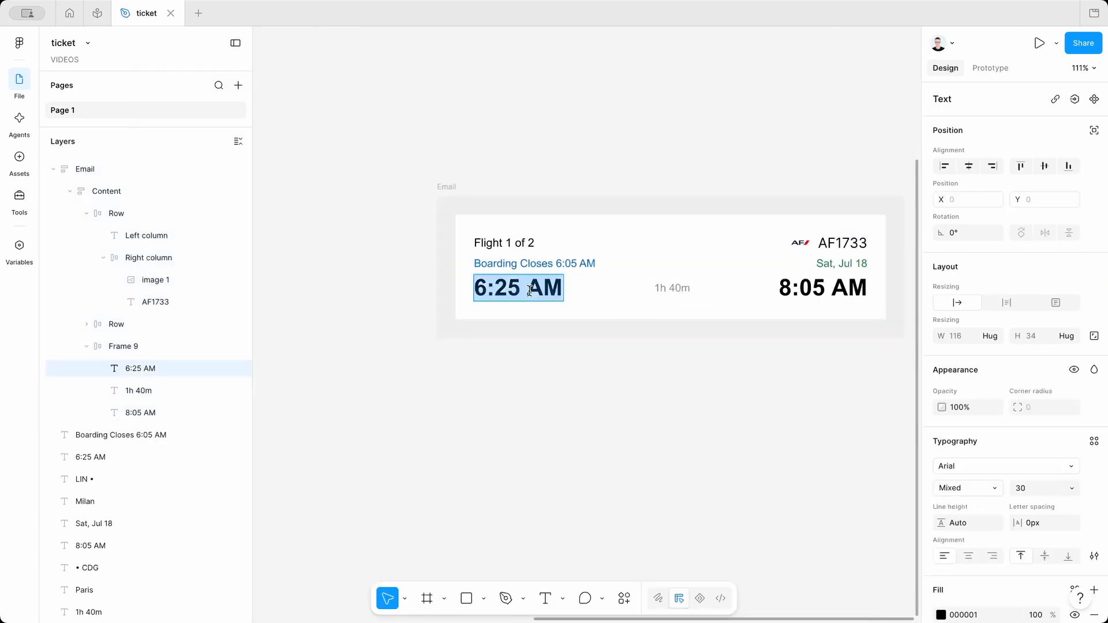
pyautogui.click(531, 291)
pyautogui.press('BackSpace')
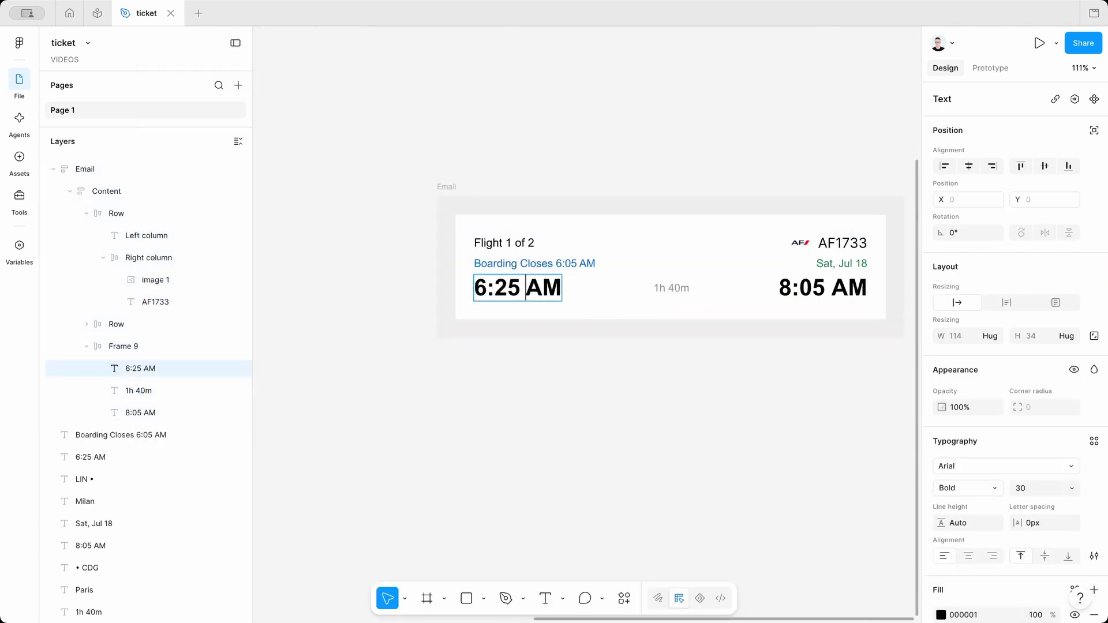
pyautogui.click(837, 296)
pyautogui.press('BackSpace')
pyautogui.press('Escape')
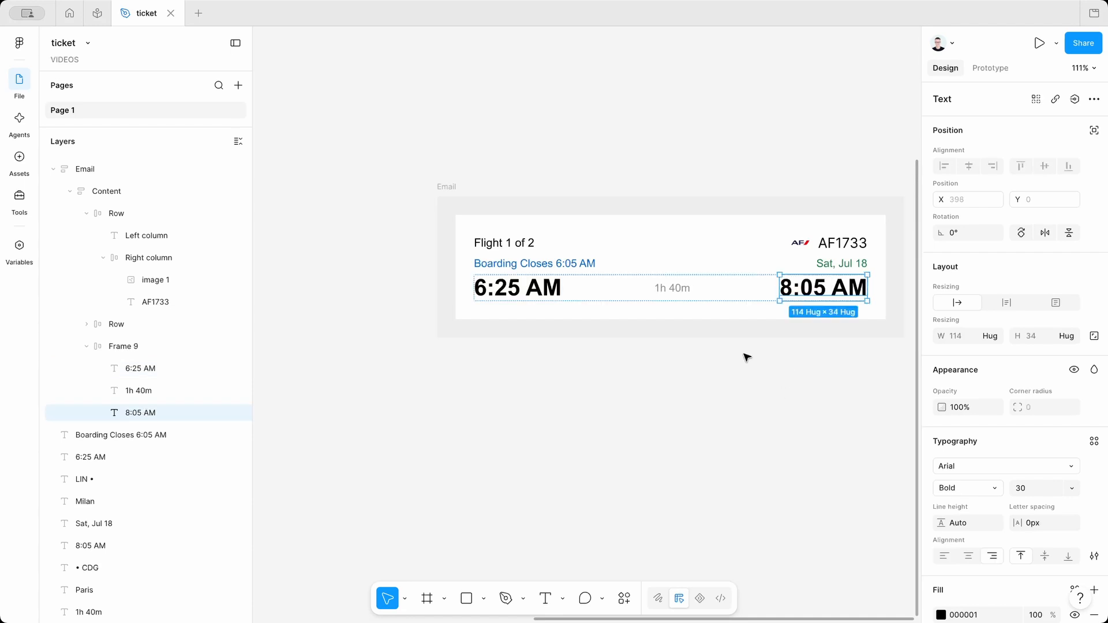
# - Preview the Email frame in Marka Email Generator at widths of 360 and 444 to check how the times wrap
pyautogui.click(631, 168)
pyautogui.scroll(-4, 663, 173)
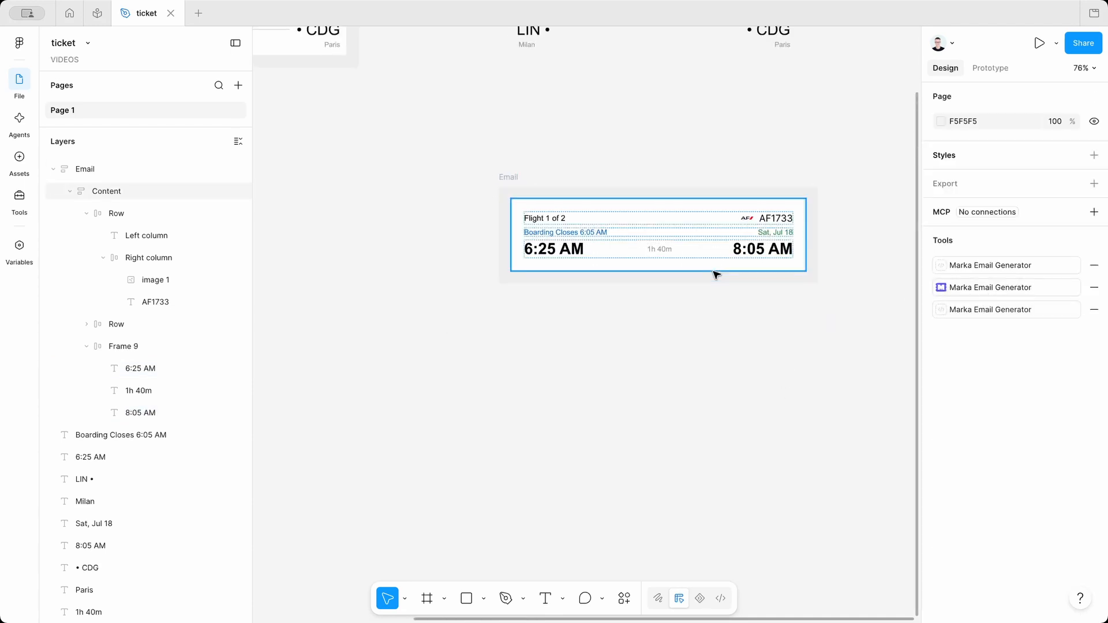
pyautogui.click(1018, 289)
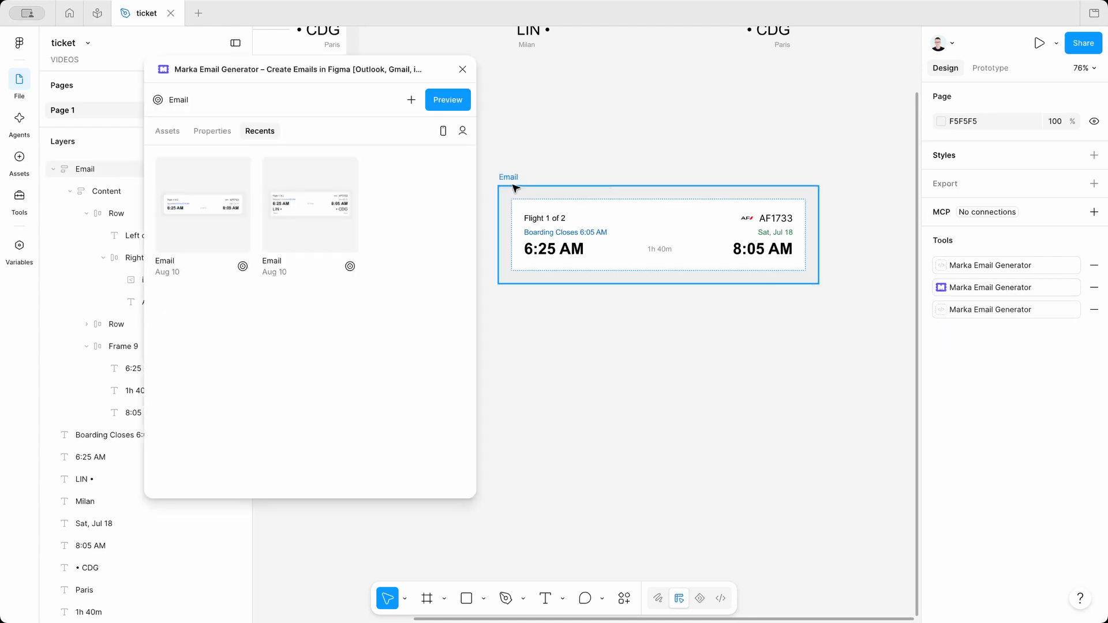
pyautogui.click(515, 187)
pyautogui.click(448, 100)
pyautogui.moveTo(716, 369); pyautogui.dragTo(618, 368)
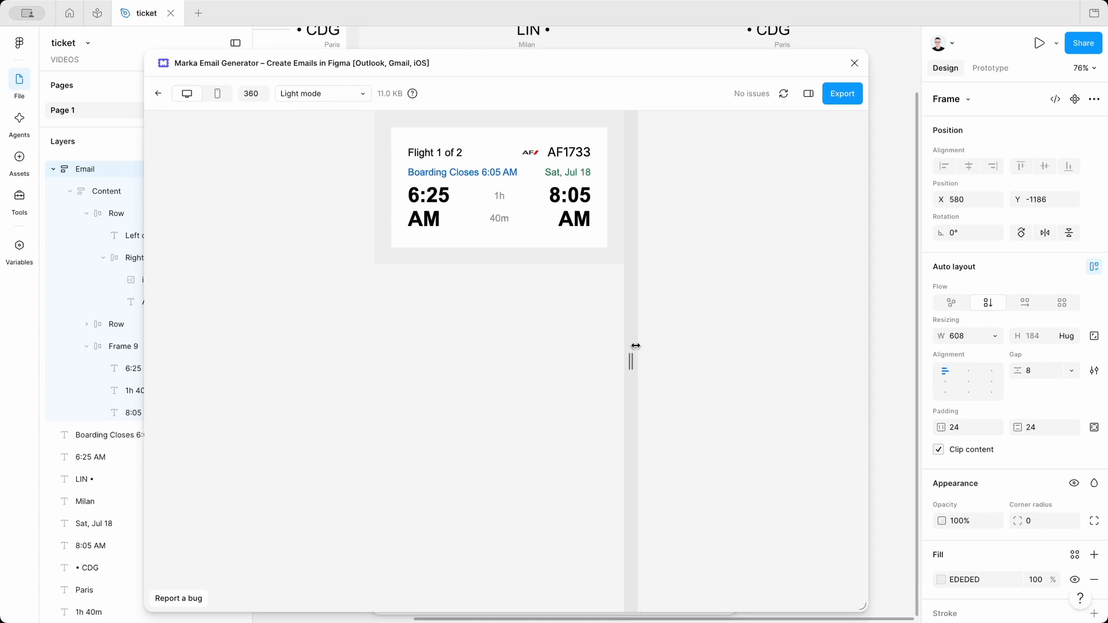
pyautogui.moveTo(636, 345); pyautogui.dragTo(666, 354)
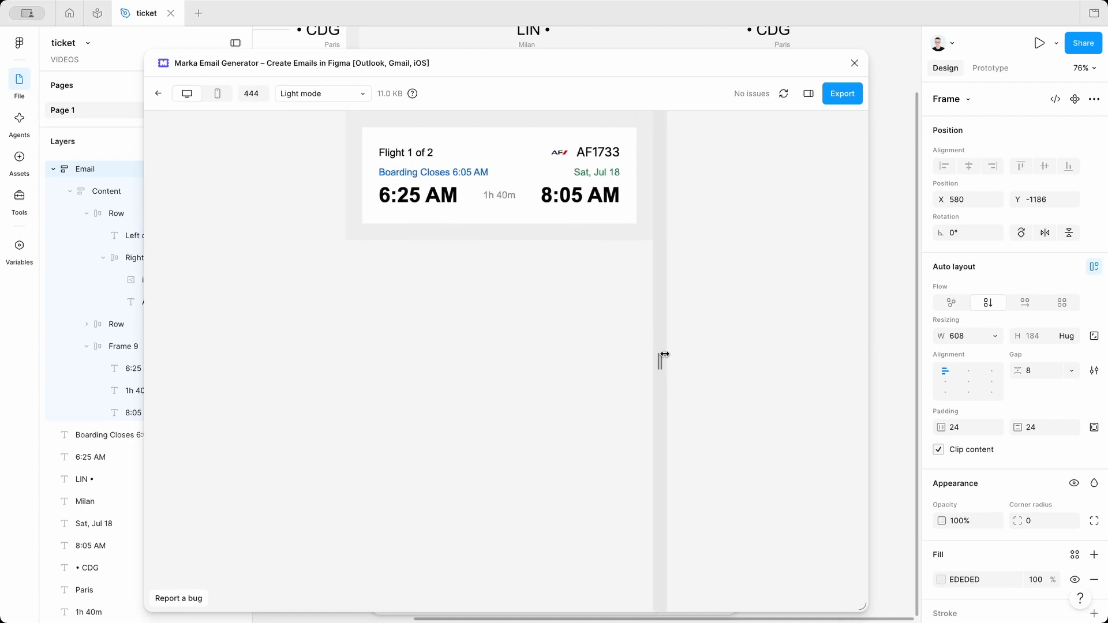
pyautogui.click(849, 64)
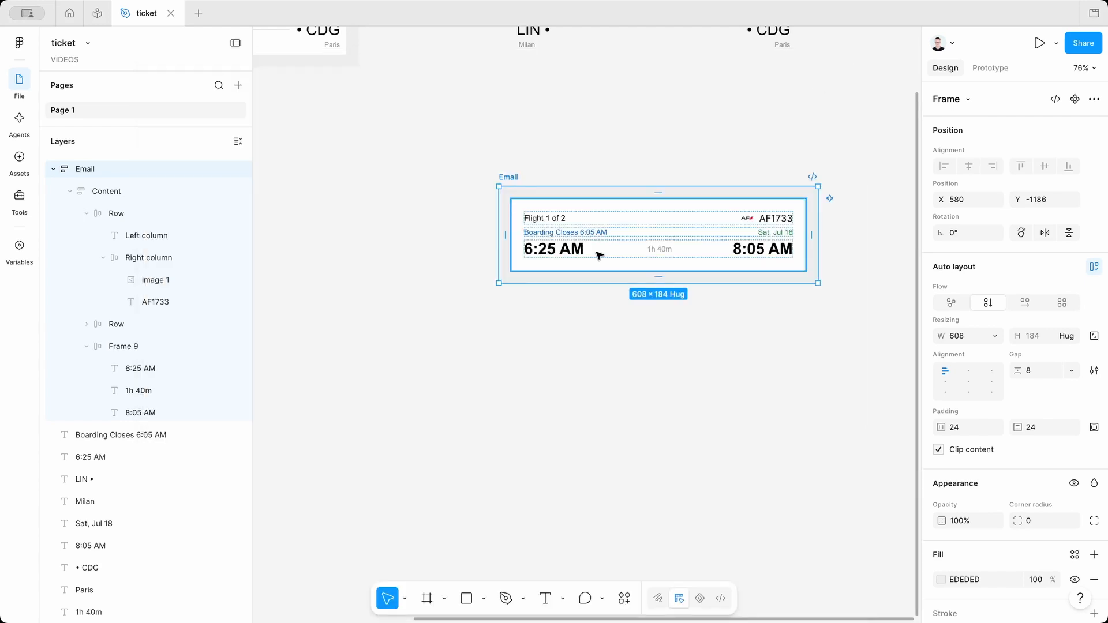
# - Copy the non-breaking space from the original card's "6:25 AM" text and paste it over the space in the rebuilt card's "6:25 AM"
pyautogui.hscroll(-5, 596, 321)
pyautogui.scroll(2, 596, 322)
pyautogui.doubleClick(391, 133)
pyautogui.press('Escape')
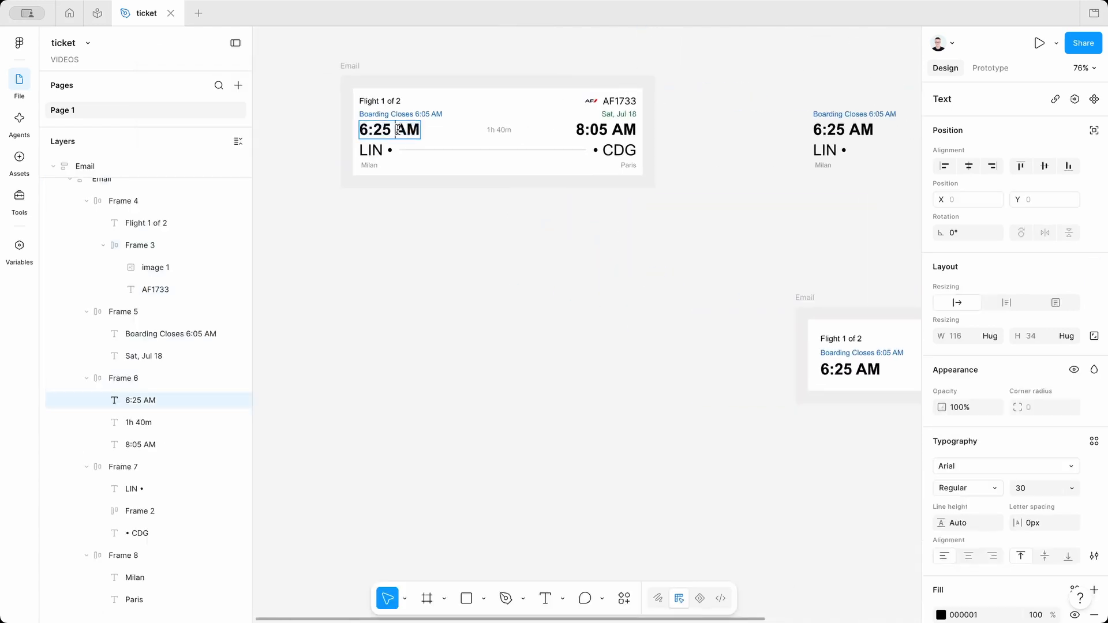
pyautogui.hscroll(4, 547, 332)
pyautogui.scroll(-2, 547, 332)
pyautogui.click(750, 325)
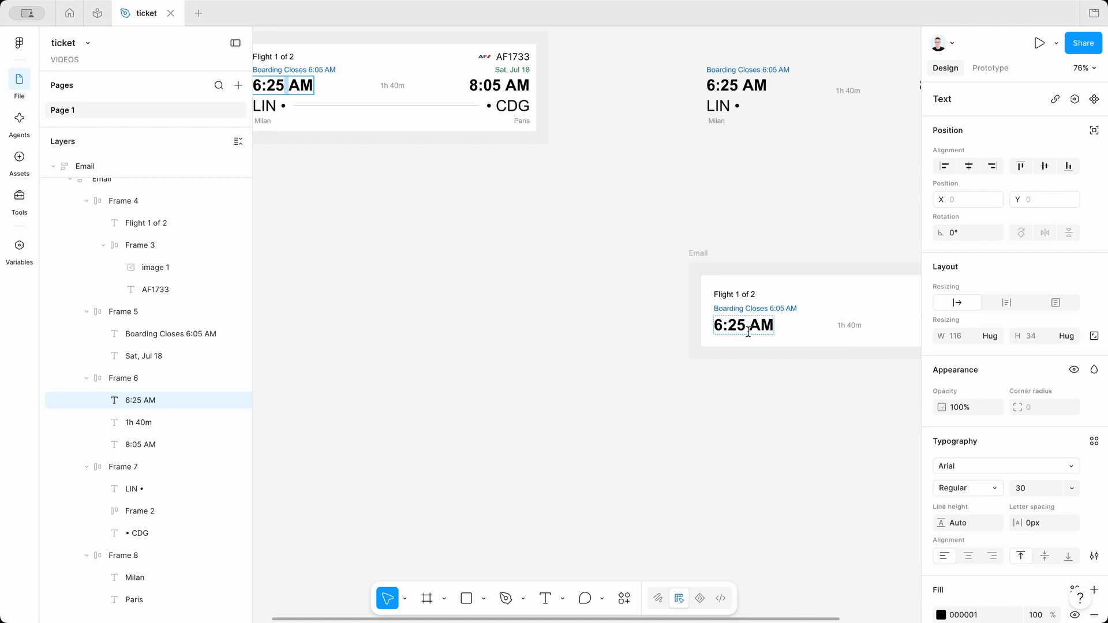
# - Replace the space in the rebuilt card's "8:05 AM" text with the copied non-breaking space
pyautogui.hscroll(4, 787, 374)
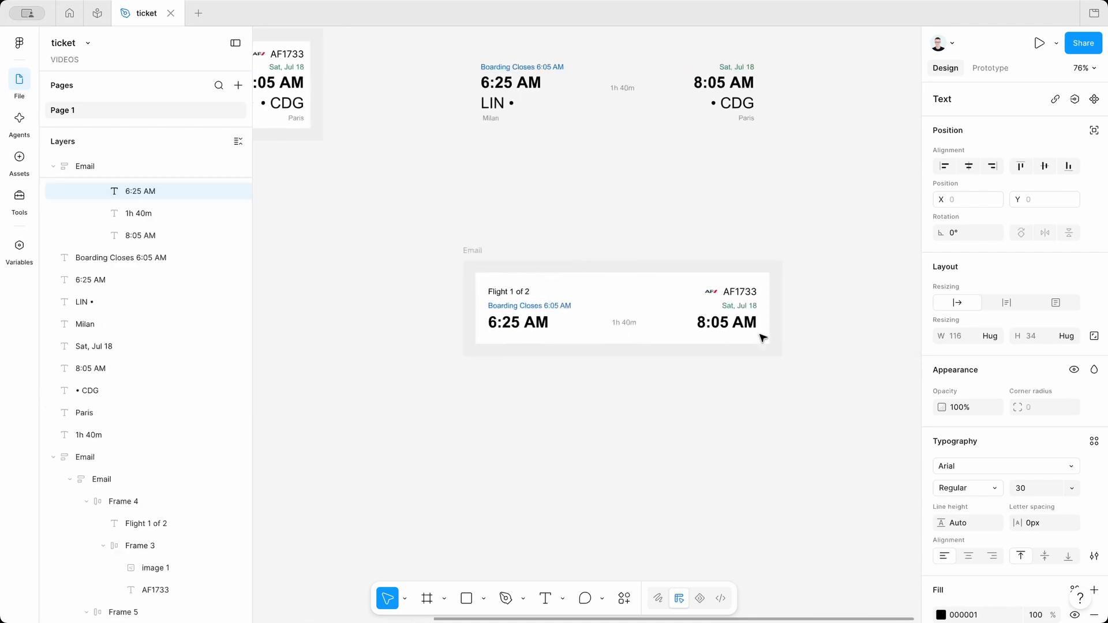
pyautogui.click(728, 324)
pyautogui.press('Escape')
pyautogui.scroll(3, 717, 373)
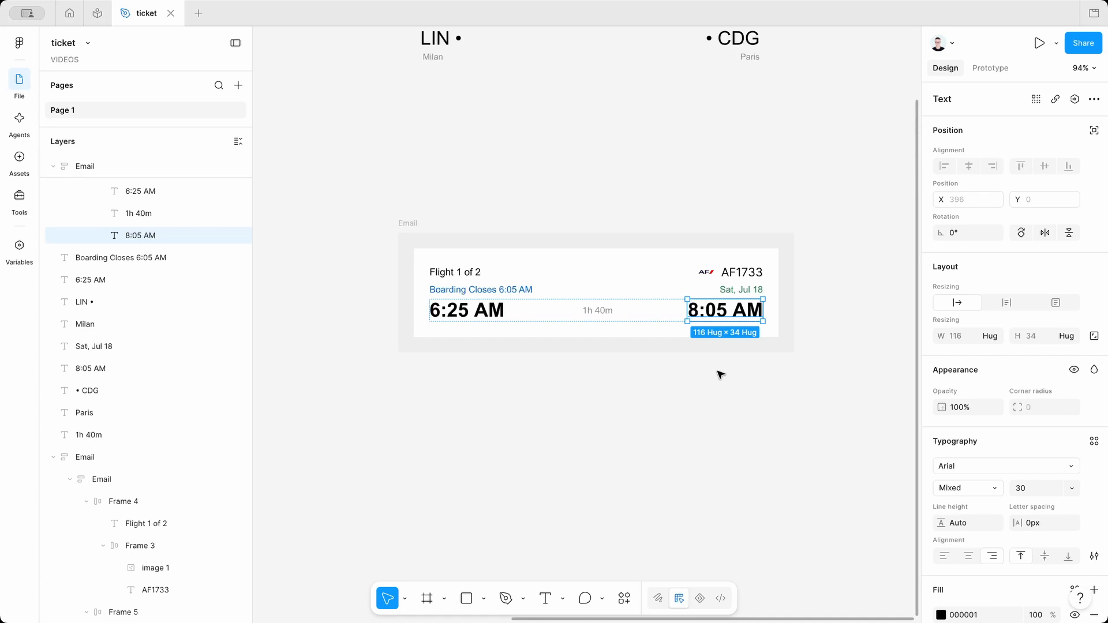
pyautogui.click(721, 375)
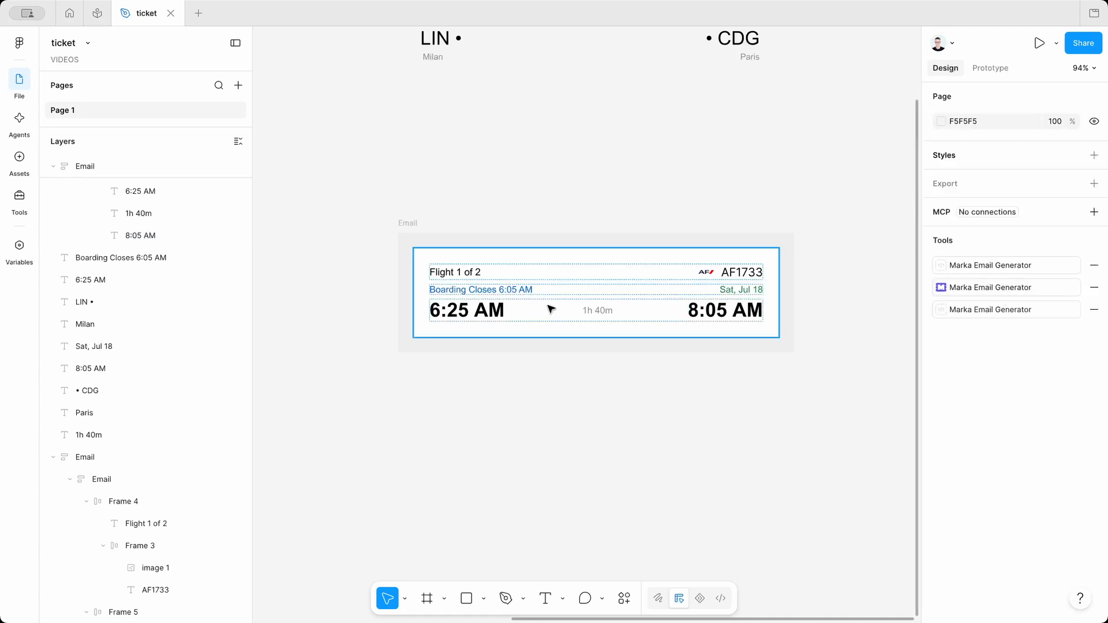
# - Examine the space inside the rebuilt card's "6:25 AM" text
pyautogui.doubleClick(469, 315)
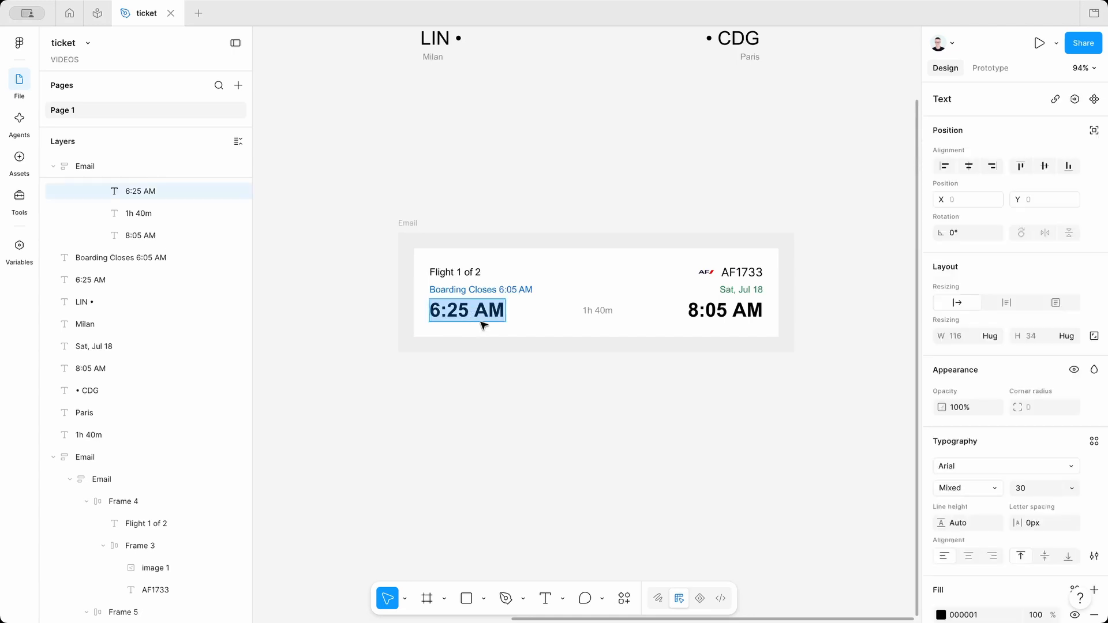
pyautogui.click(475, 310)
pyautogui.press('Escape')
pyautogui.click(762, 448)
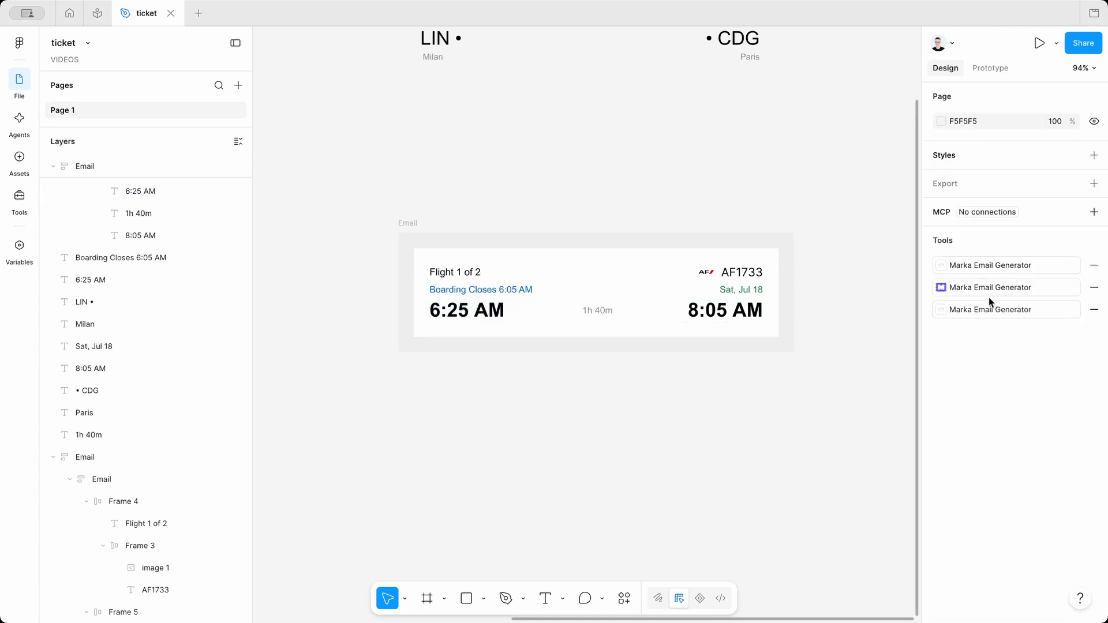
# - Preview the Email frame in Marka Email Generator at widths of 360 and 512 to check whether the times stay on one line
pyautogui.click(993, 291)
pyautogui.hscroll(-5, 534, 222)
pyautogui.click(605, 208)
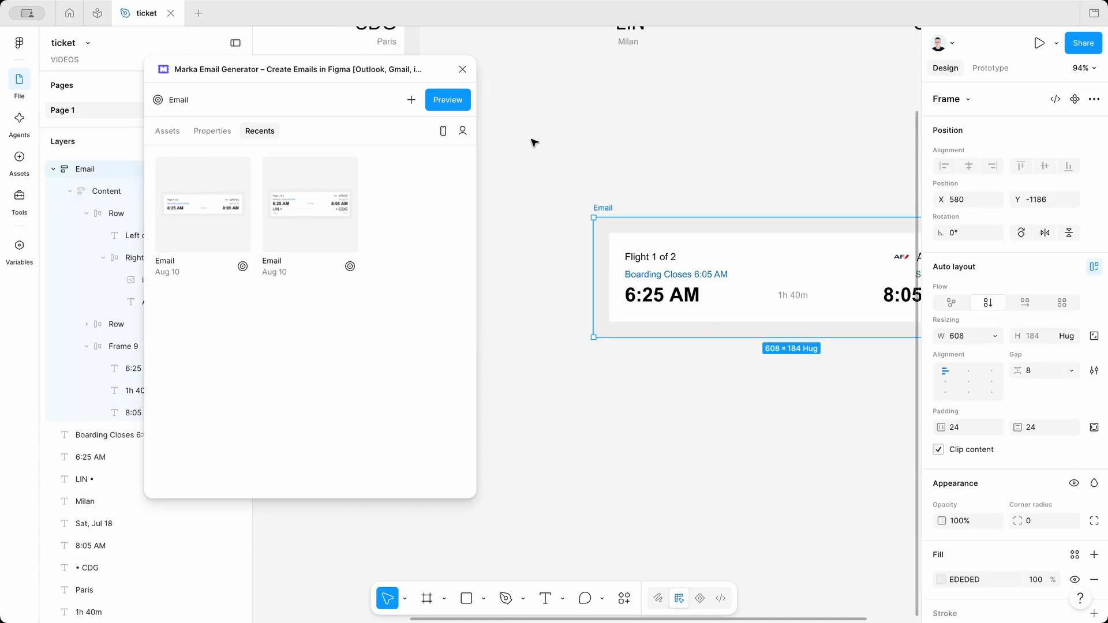
pyautogui.click(462, 109)
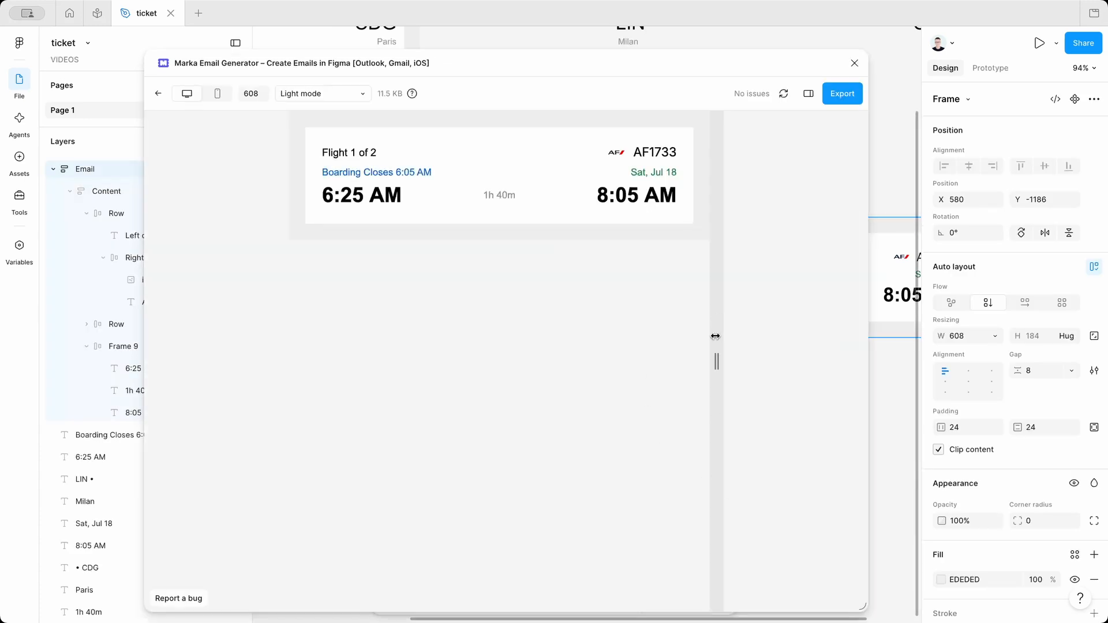
pyautogui.moveTo(716, 337); pyautogui.dragTo(632, 352)
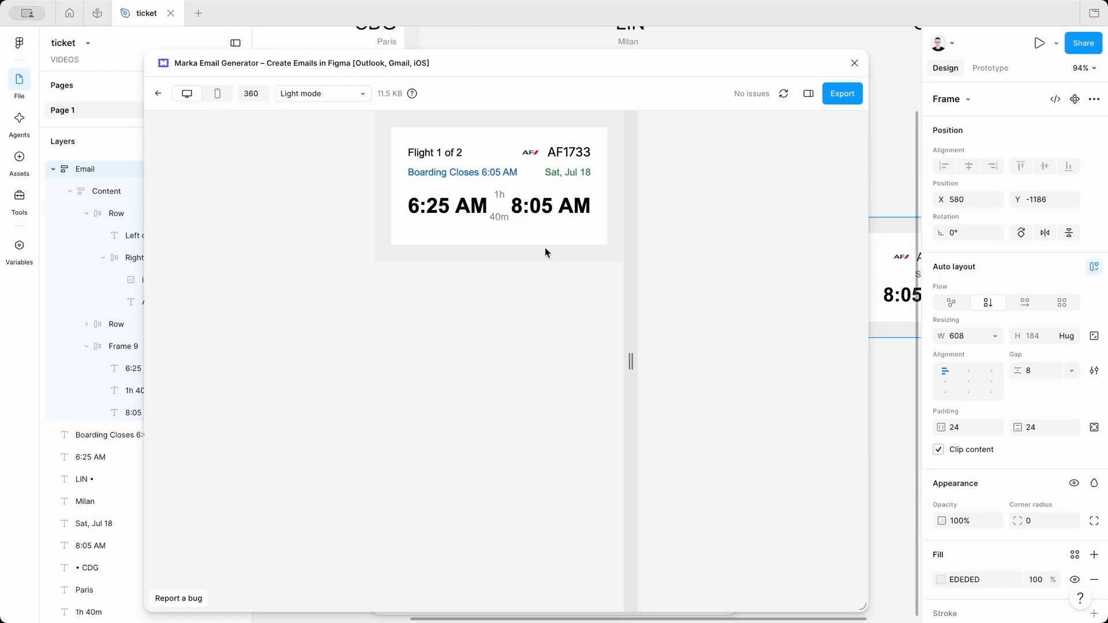
pyautogui.moveTo(635, 344); pyautogui.dragTo(690, 343)
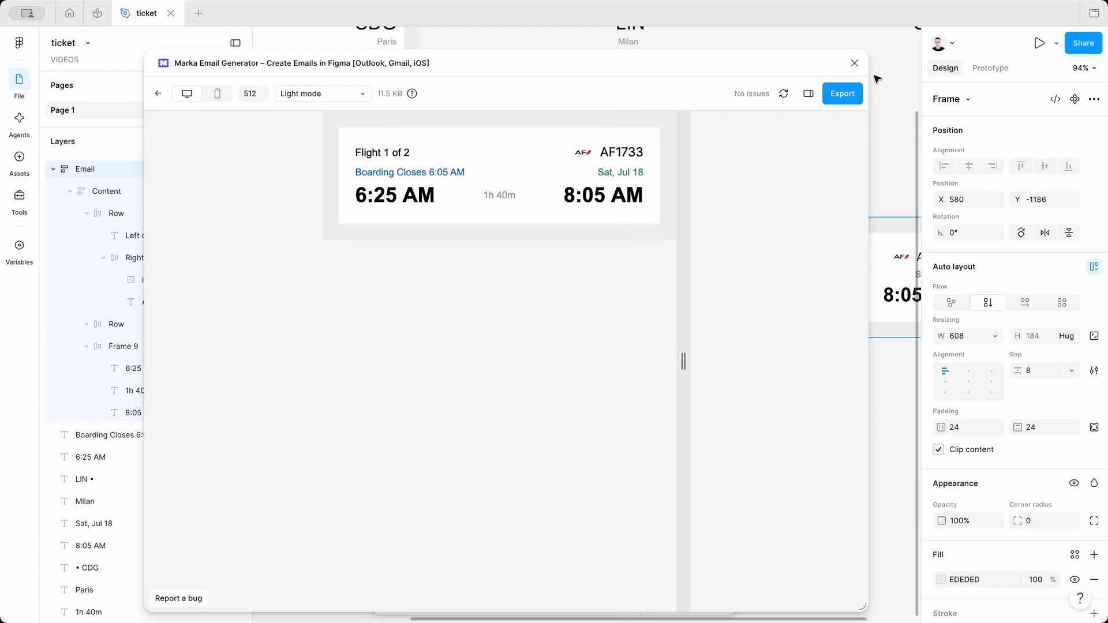
pyautogui.click(855, 63)
# - Inspect the spaces inside the "8:05 AM" and "1h 40m" texts of the times row
pyautogui.keyDown('super'); pyautogui.click(660, 250); pyautogui.keyUp('super')
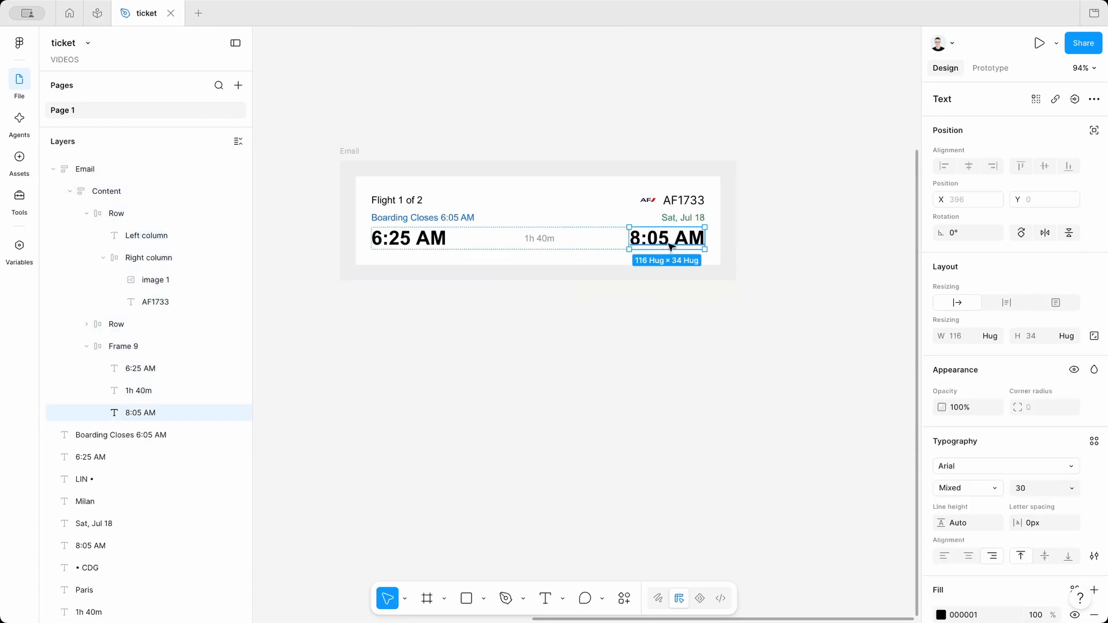
pyautogui.doubleClick(671, 248)
pyautogui.doubleClick(672, 244)
pyautogui.click(553, 250)
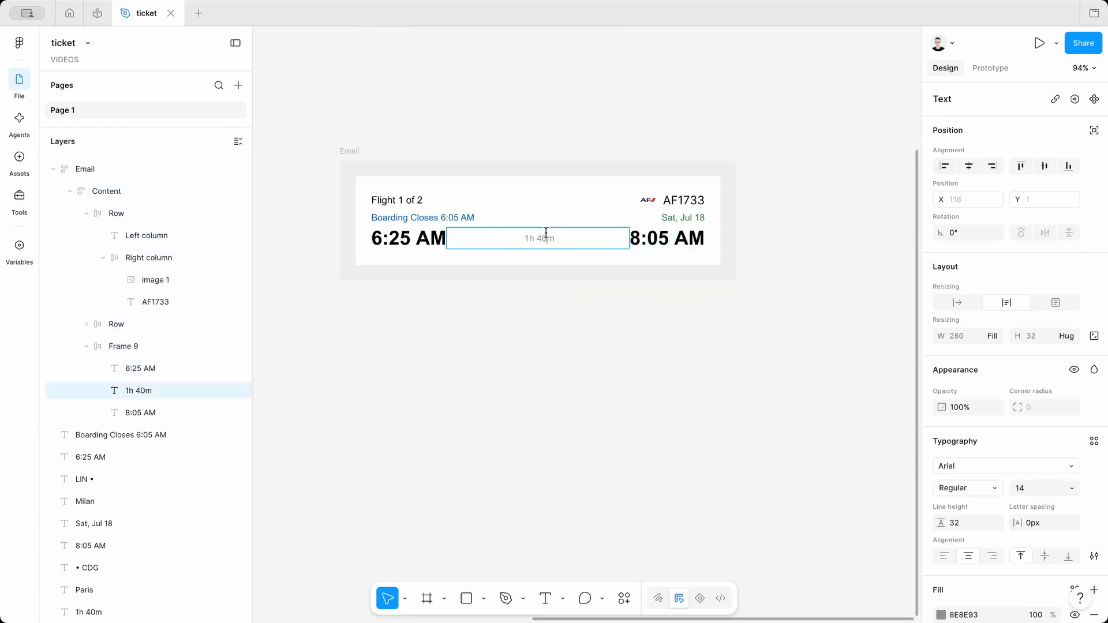
pyautogui.click(538, 238)
pyautogui.click(554, 346)
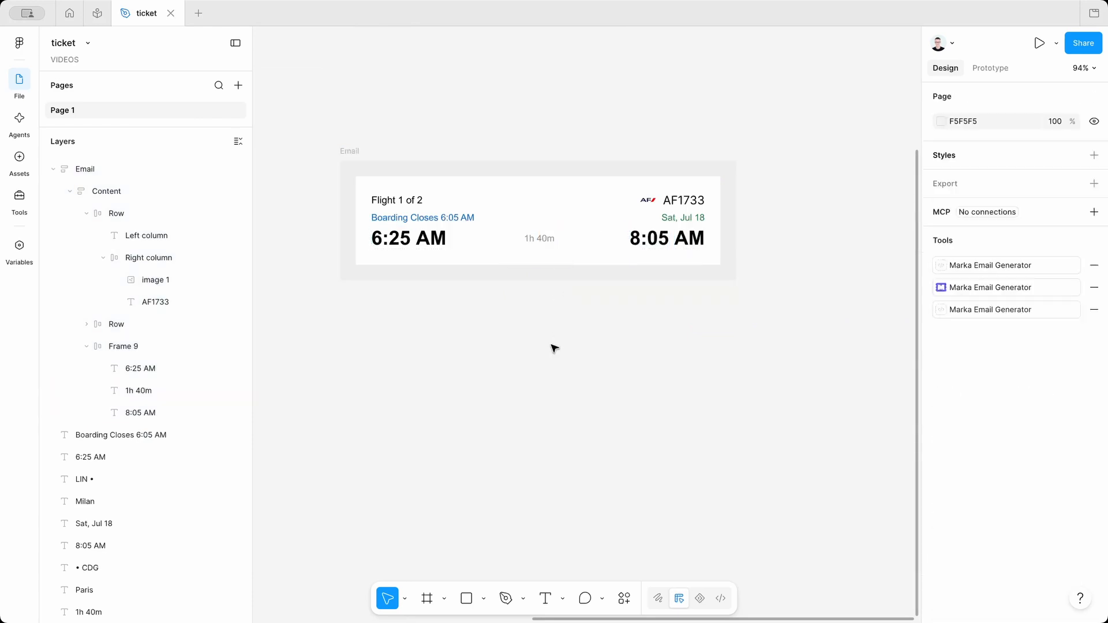
# - Duplicate the loose "LIN •" and "• CDG" texts to just below the rebuilt Email card
pyautogui.scroll(-5, 555, 348)
pyautogui.hscroll(-5, 554, 346)
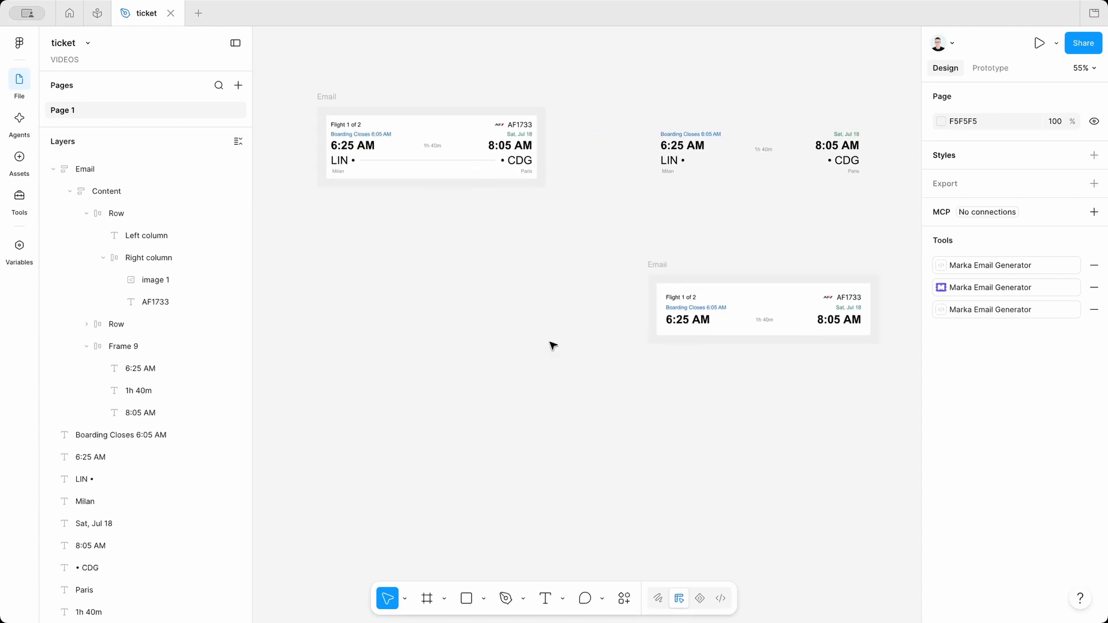
pyautogui.hscroll(3, 551, 347)
pyautogui.scroll(3, 577, 277)
pyautogui.click(594, 126)
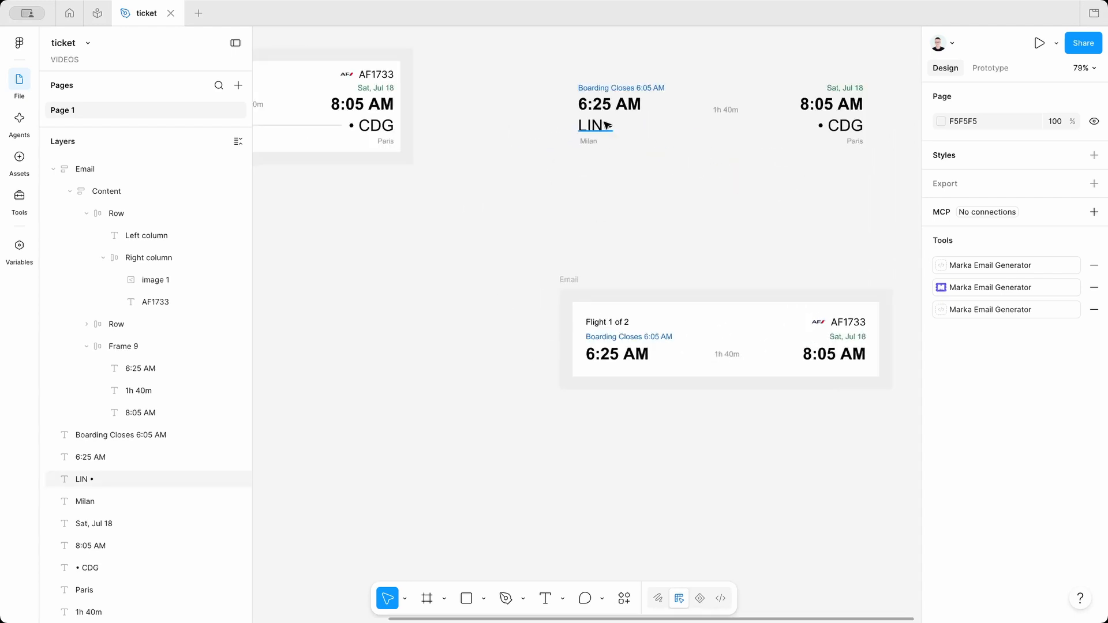
pyautogui.keyDown('shift'); pyautogui.click(848, 126); pyautogui.keyUp('shift')
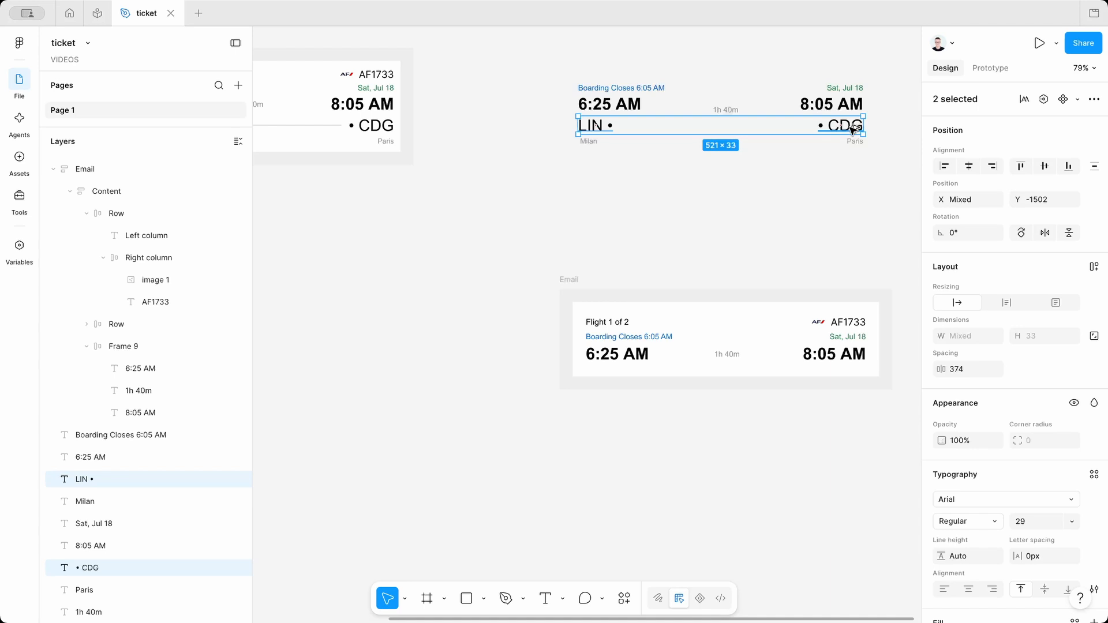
pyautogui.moveTo(851, 124); pyautogui.dragTo(847, 434)
# - Inspect the thin divider line frame between "LIN •" and "• CDG" in the original card
pyautogui.hscroll(-4, 616, 252)
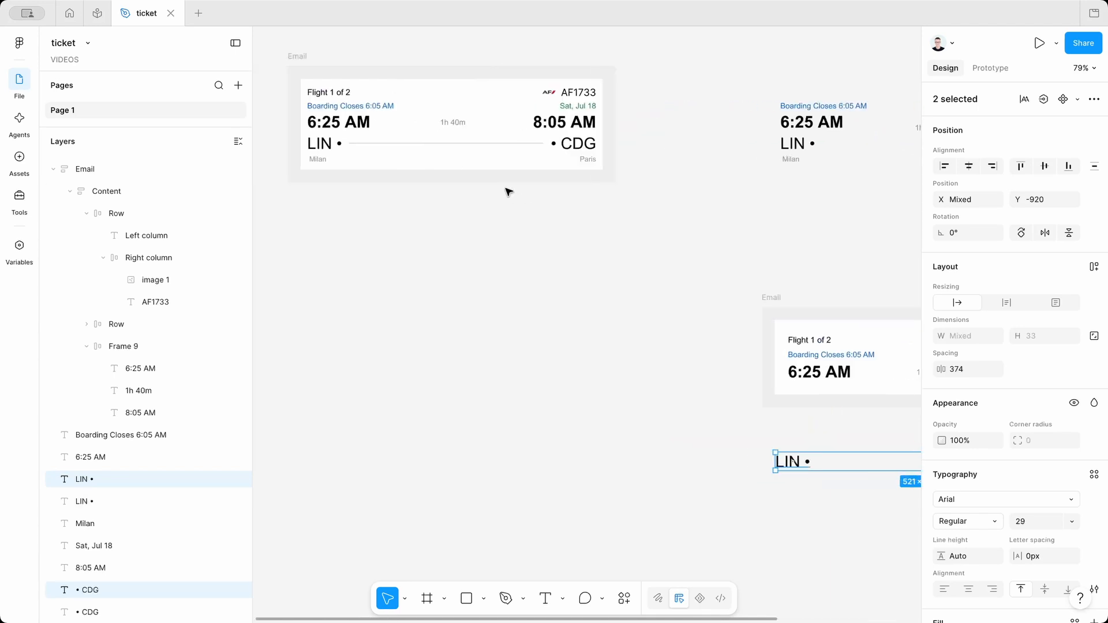
pyautogui.click(447, 145)
pyautogui.click(448, 144)
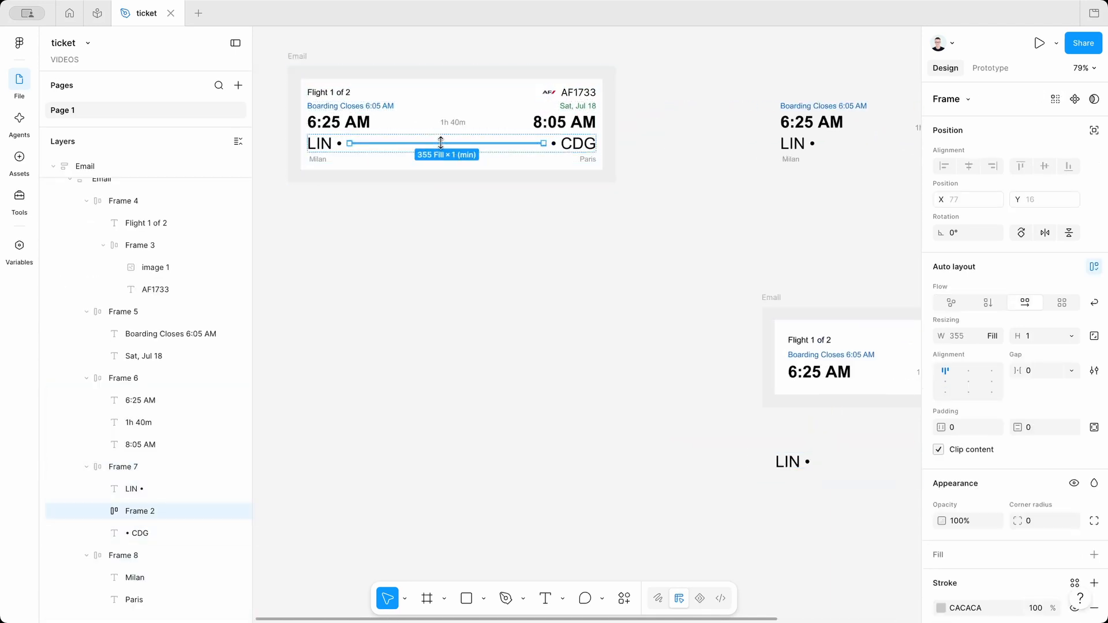
pyautogui.hscroll(3, 633, 329)
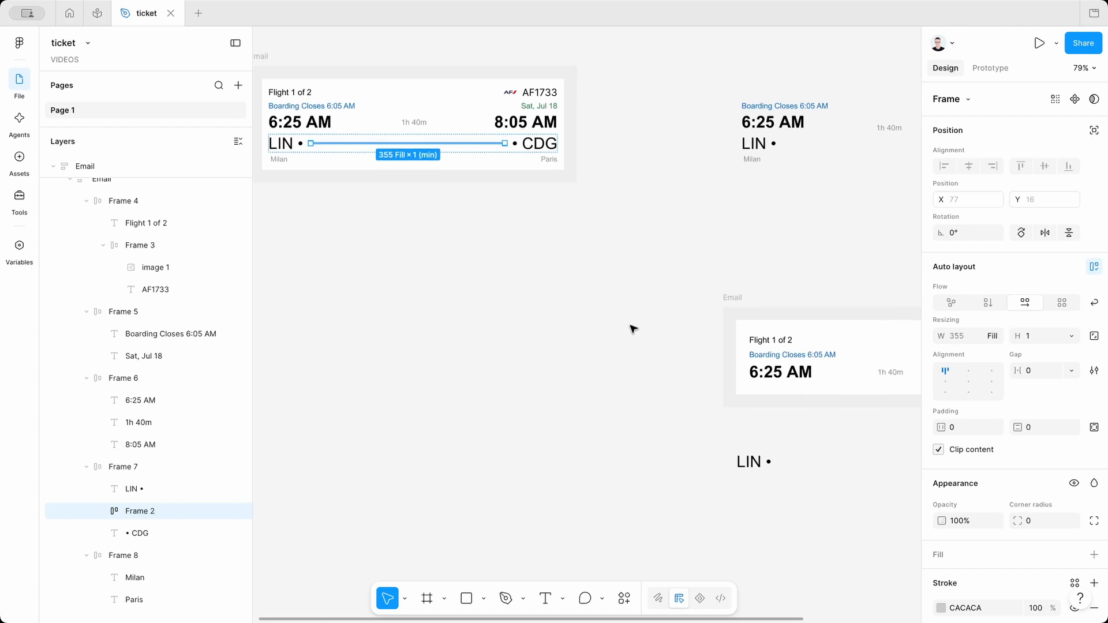
# - Wrap the duplicated "LIN •" and "• CDG" texts in a horizontal auto layout frame with a gap of 4
pyautogui.hscroll(3, 633, 329)
pyautogui.moveTo(544, 447); pyautogui.dragTo(852, 407)
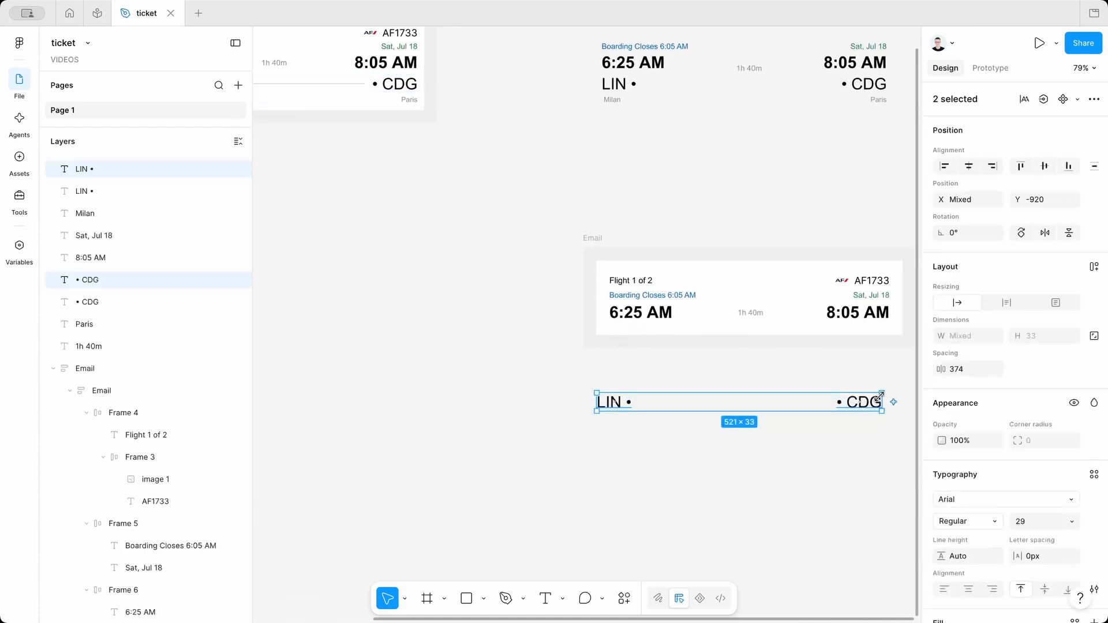
pyautogui.hscroll(3, 728, 436)
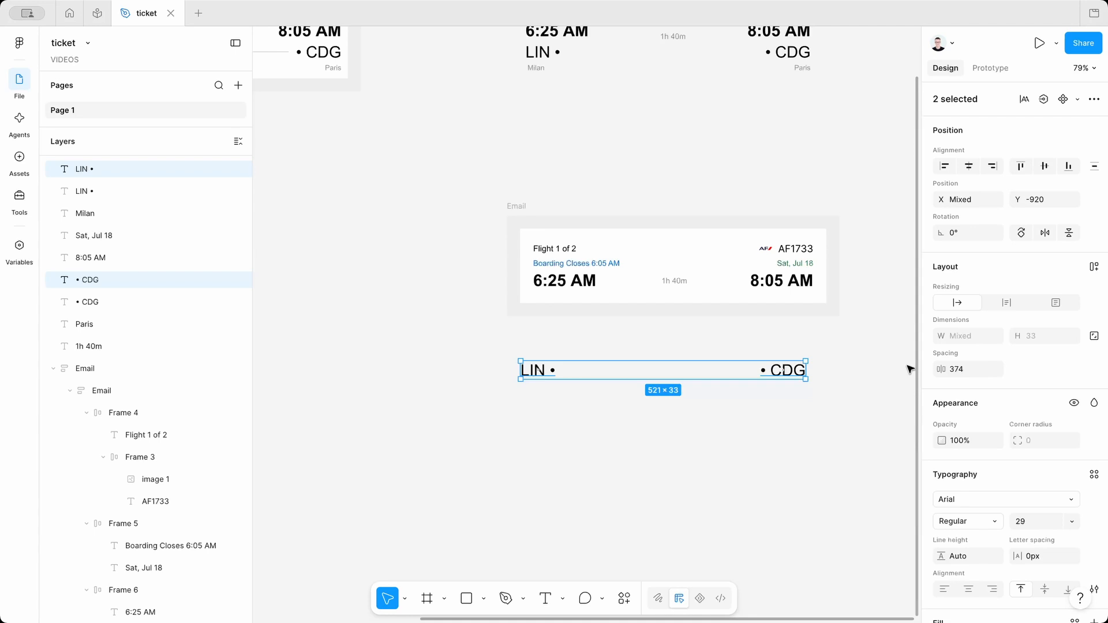
pyautogui.hotkey('shift', 'a')
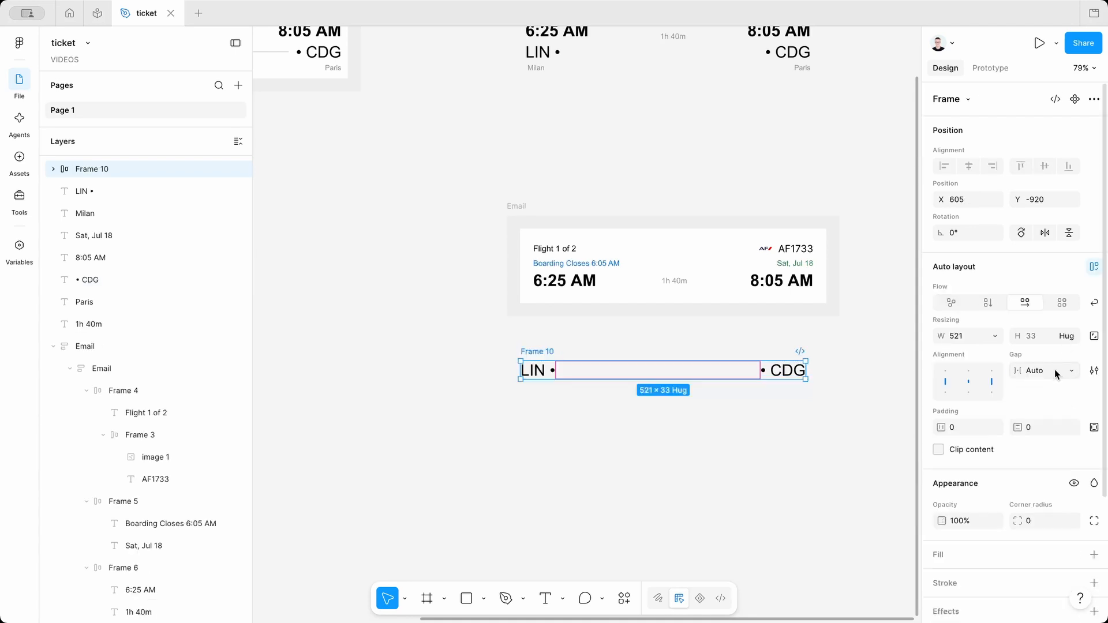
pyautogui.click(1057, 373)
pyautogui.write('0')
pyautogui.press('Return')
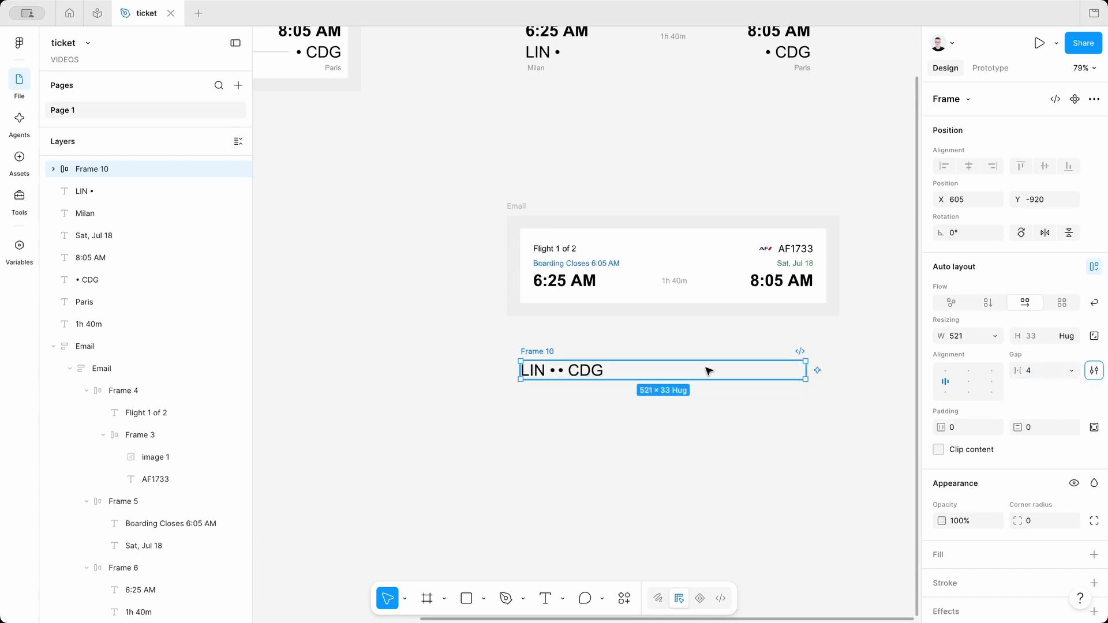
# - Copy the original card's divider line frame into the new auto layout row, between "LIN •" and "• CDG"
pyautogui.hscroll(-8, 645, 393)
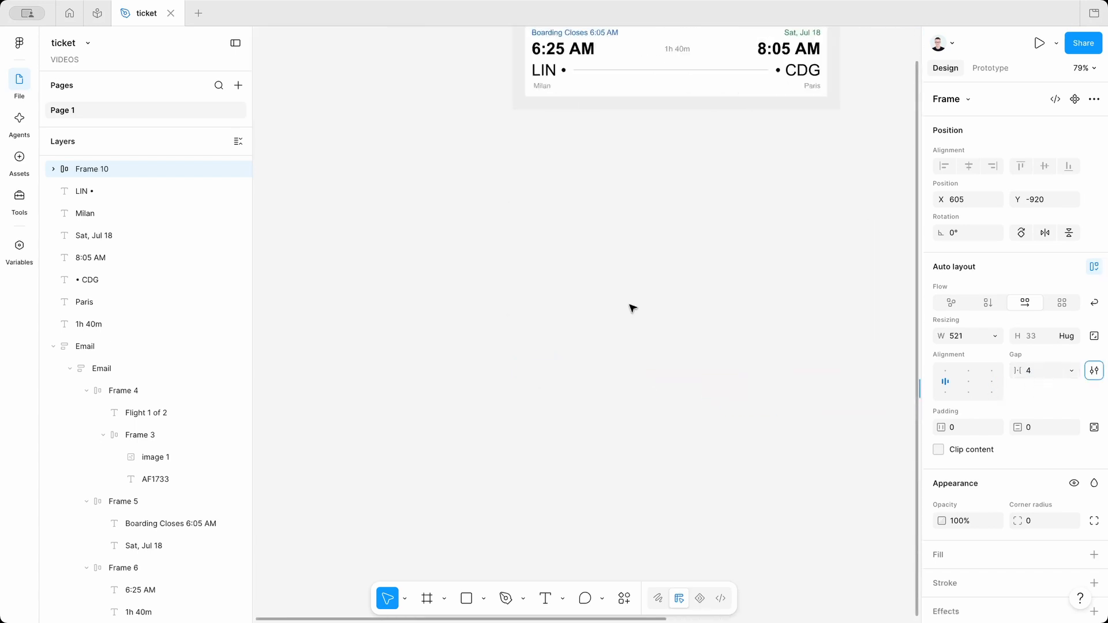
pyautogui.click(619, 72)
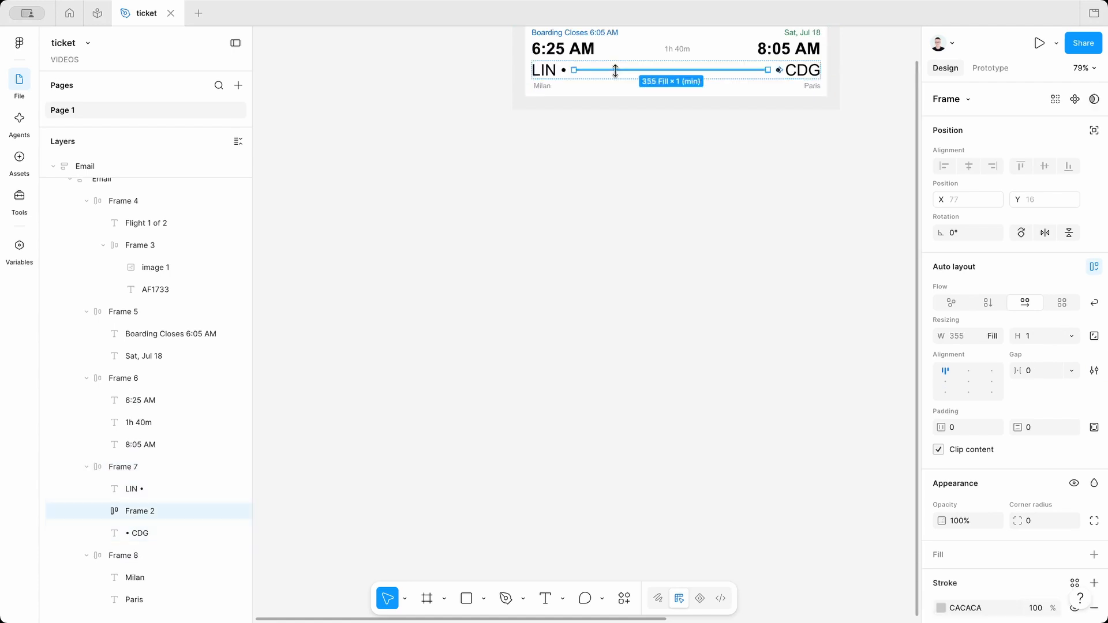
pyautogui.hscroll(8, 670, 332)
pyautogui.click(575, 346)
pyautogui.hotkey('ctrl', 'v')
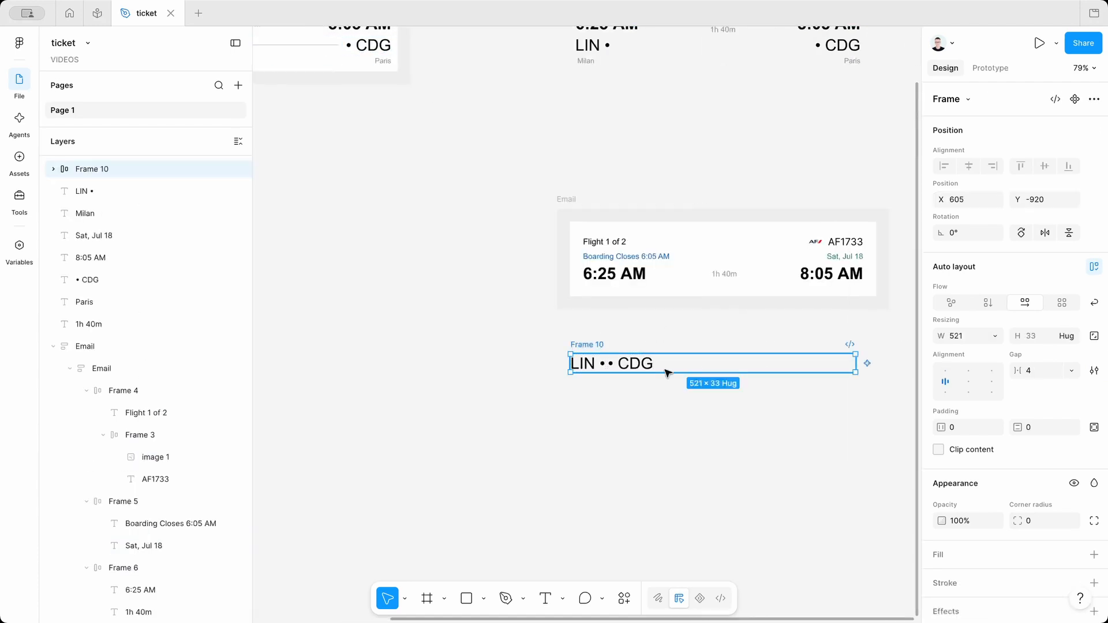
pyautogui.press('Left')
# - Examine the divider line's fill width, height and stroke, keeping the stroke on the bottom side only
pyautogui.scroll(5, 732, 421)
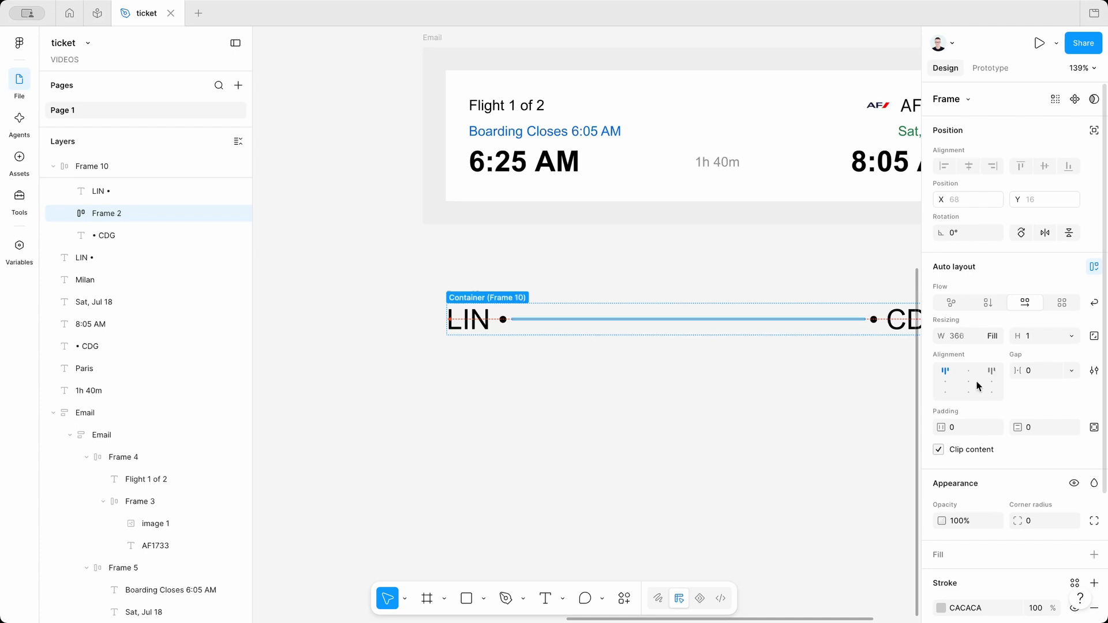
pyautogui.scroll(-3, 966, 522)
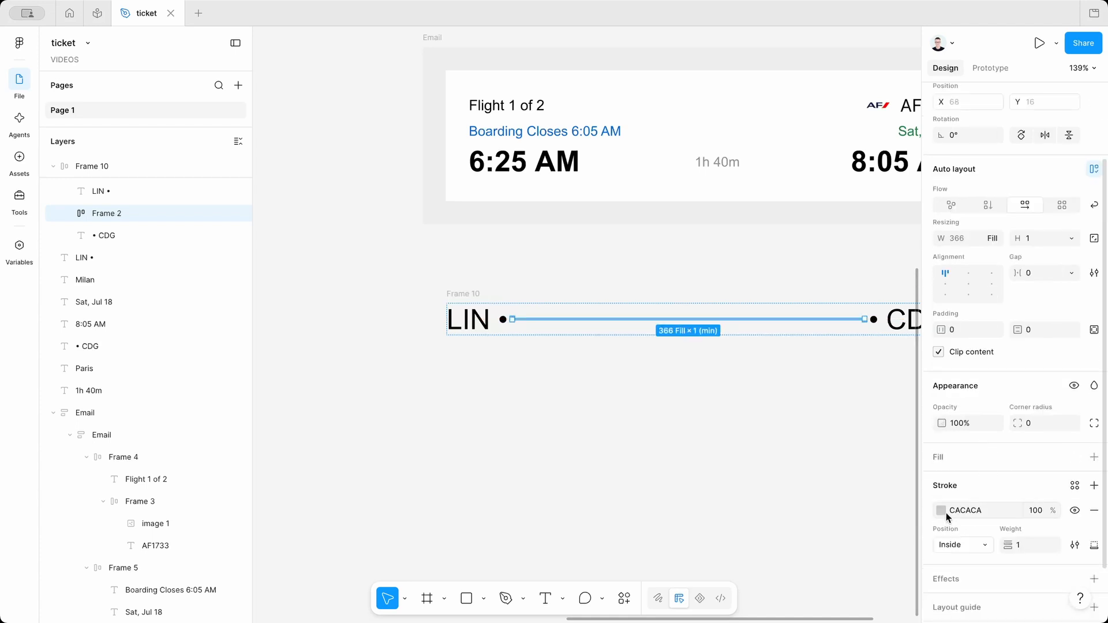
pyautogui.click(1095, 545)
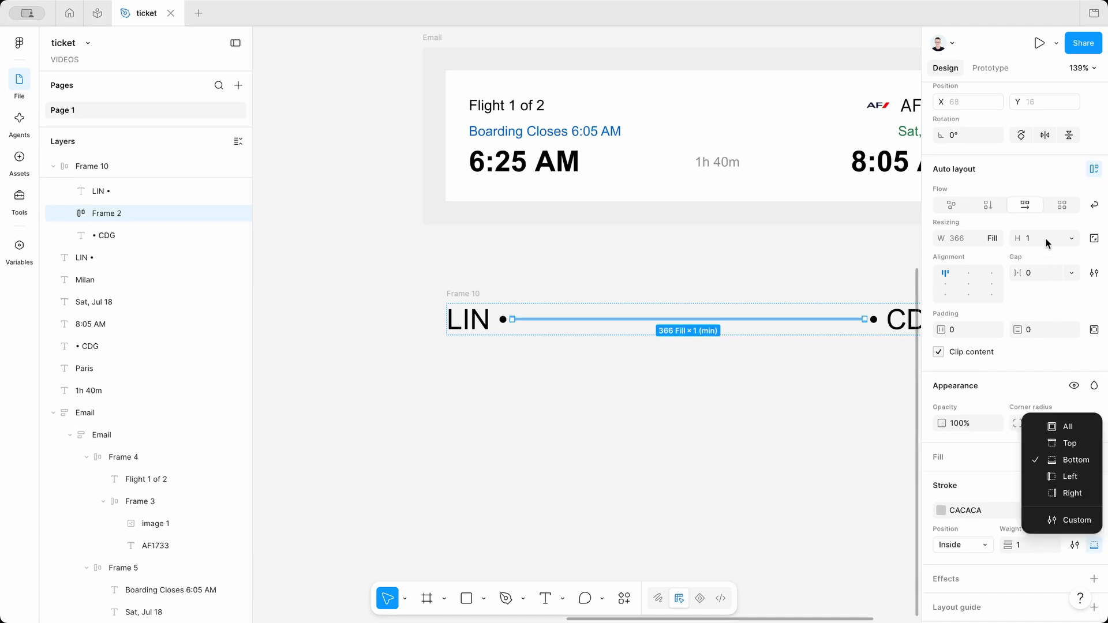
pyautogui.click(1058, 461)
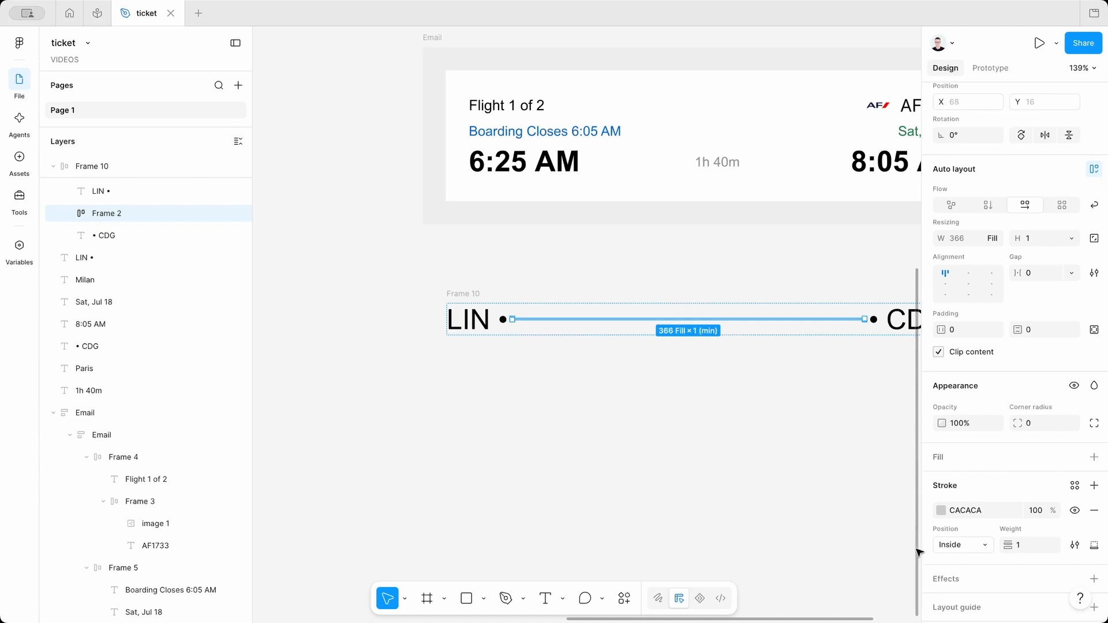
pyautogui.click(1076, 545)
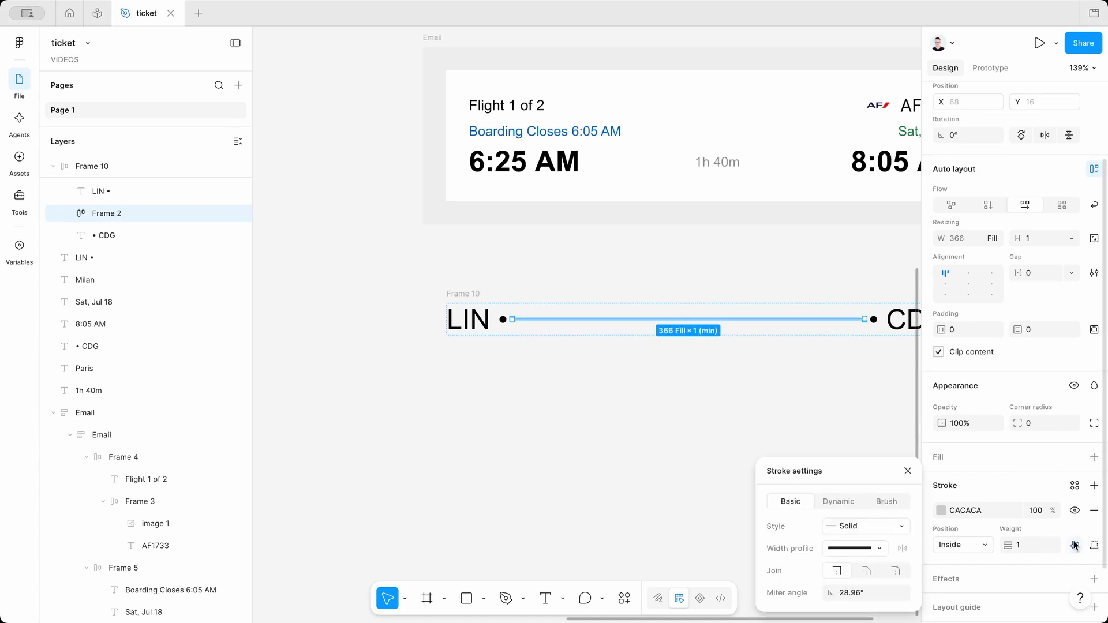
pyautogui.click(1076, 544)
pyautogui.click(774, 429)
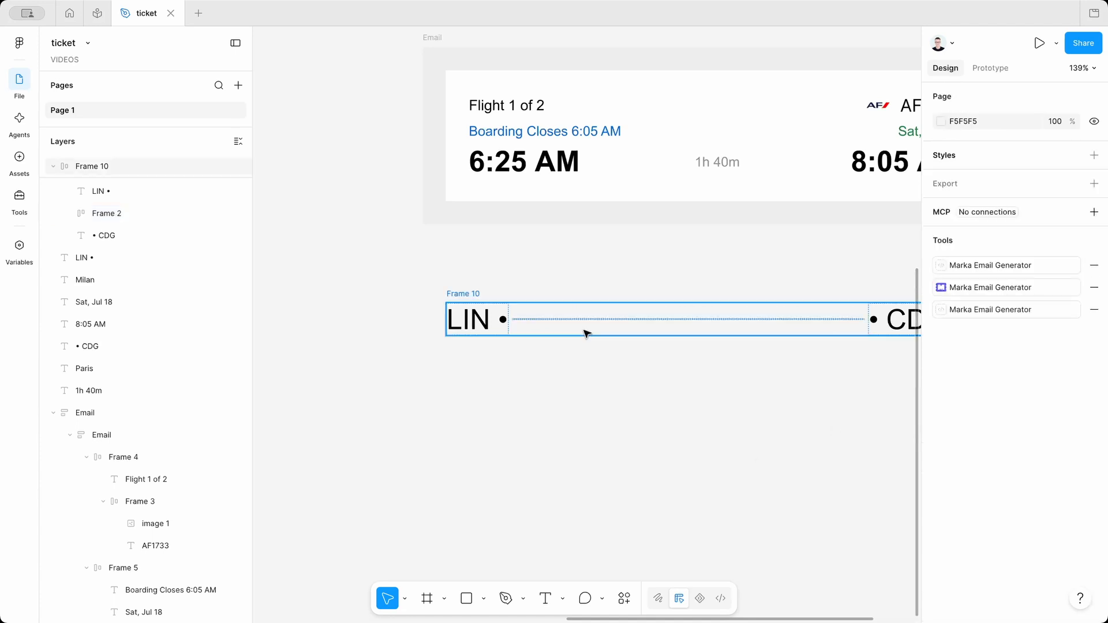
# - Try a gap of 12 between the items of the LIN–CDG row and return the gap to 4
pyautogui.click(472, 294)
pyautogui.click(1033, 371)
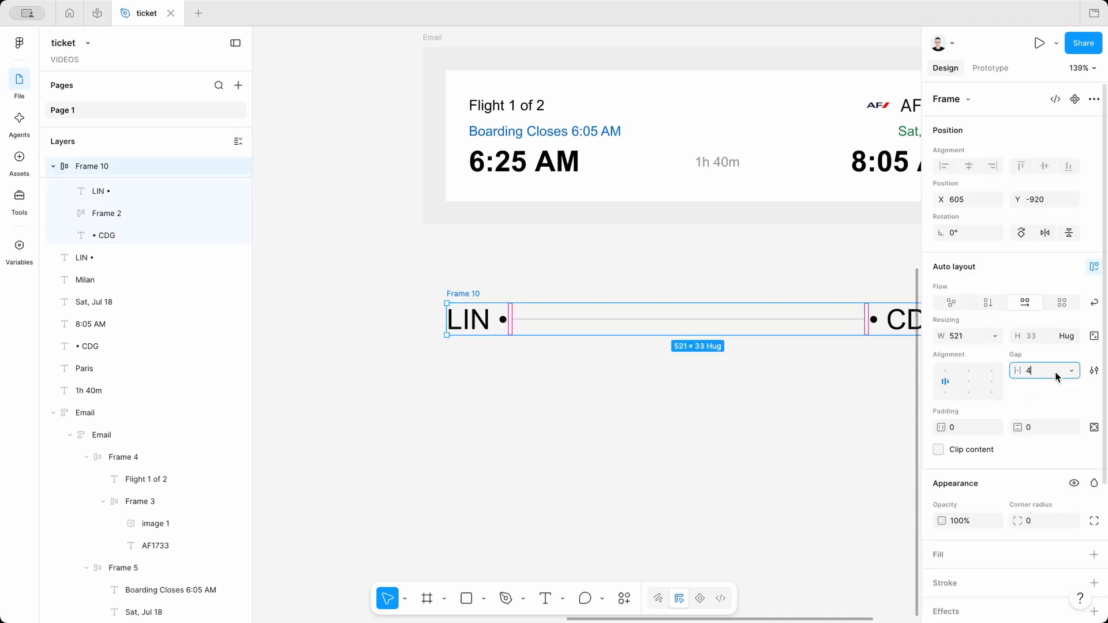
pyautogui.write('12')
pyautogui.press('Return')
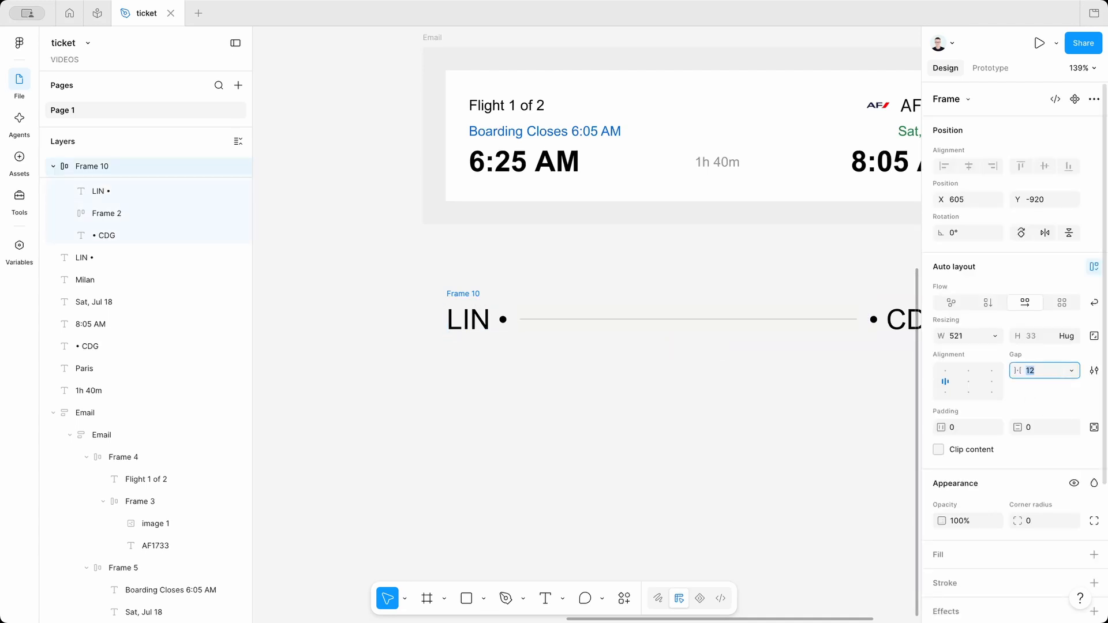
pyautogui.press('Down')
pyautogui.press('Down')
pyautogui.click(695, 436)
# - Move the LIN–CDG row into the rebuilt card's Content frame, directly beneath the times row
pyautogui.scroll(-3, 695, 436)
pyautogui.click(519, 330)
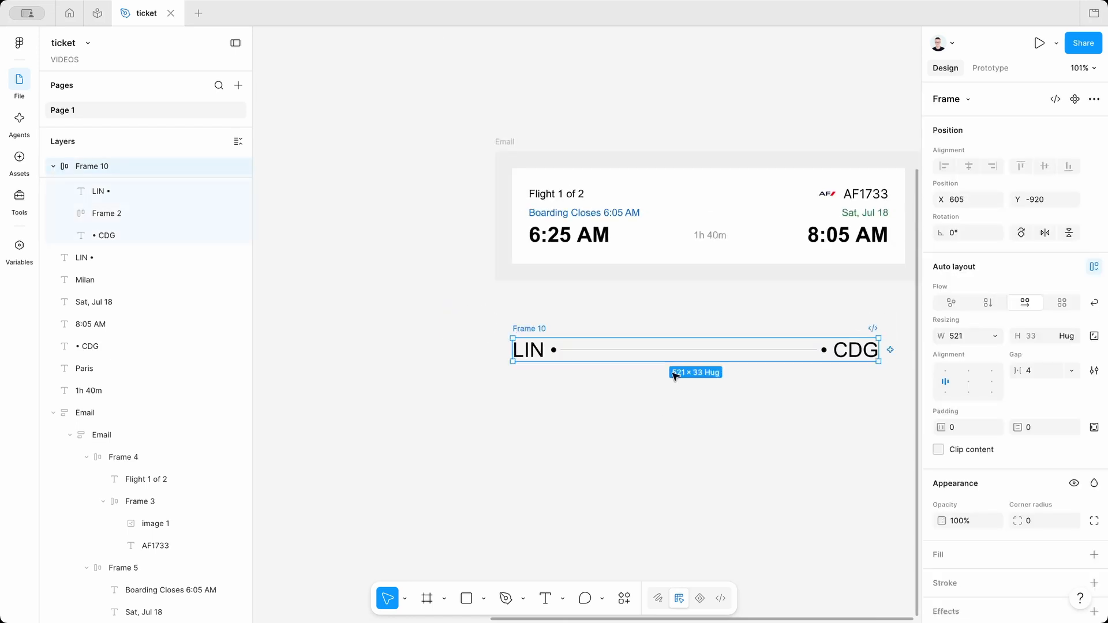
pyautogui.hscroll(2, 675, 376)
pyautogui.scroll(1, 674, 376)
pyautogui.press('super+x')
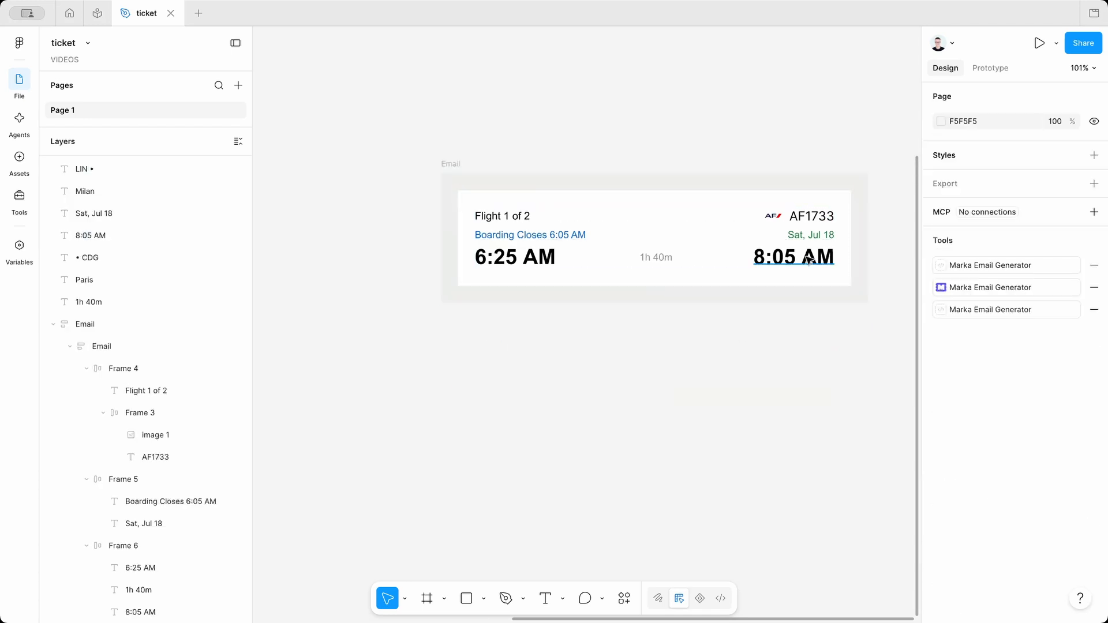
pyautogui.keyDown('super'); pyautogui.click(809, 260); pyautogui.keyUp('super')
pyautogui.hotkey('shift', 'Return')
pyautogui.hotkey('shift', 'Return')
pyautogui.press('super+v')
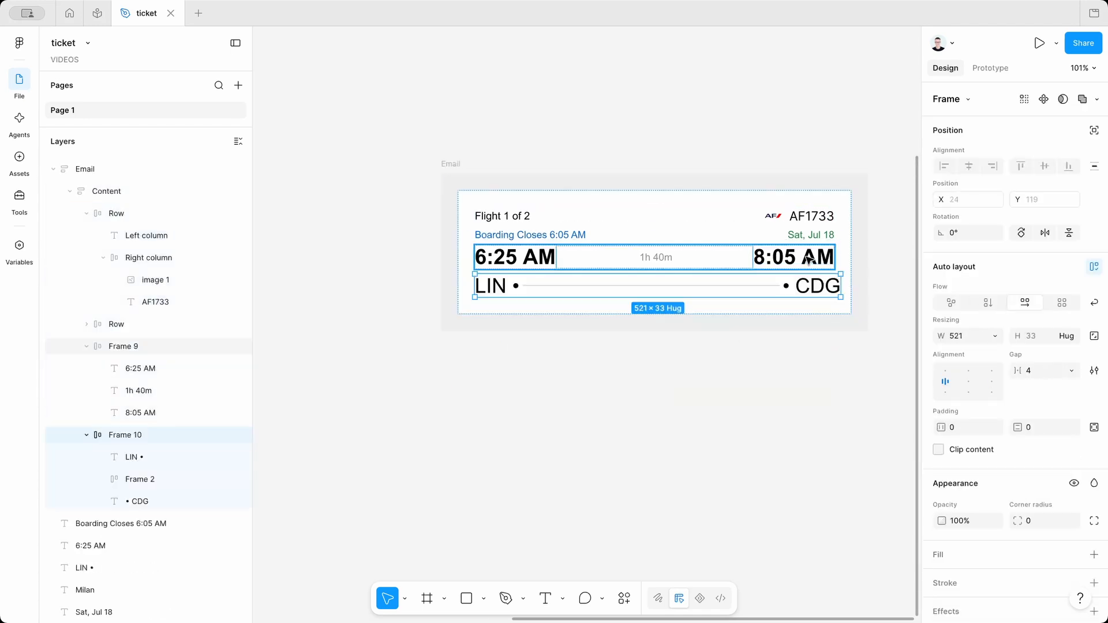
# - Set the width of the LIN–CDG row in the rebuilt card to Fill container
pyautogui.click(770, 354)
pyautogui.click(819, 281)
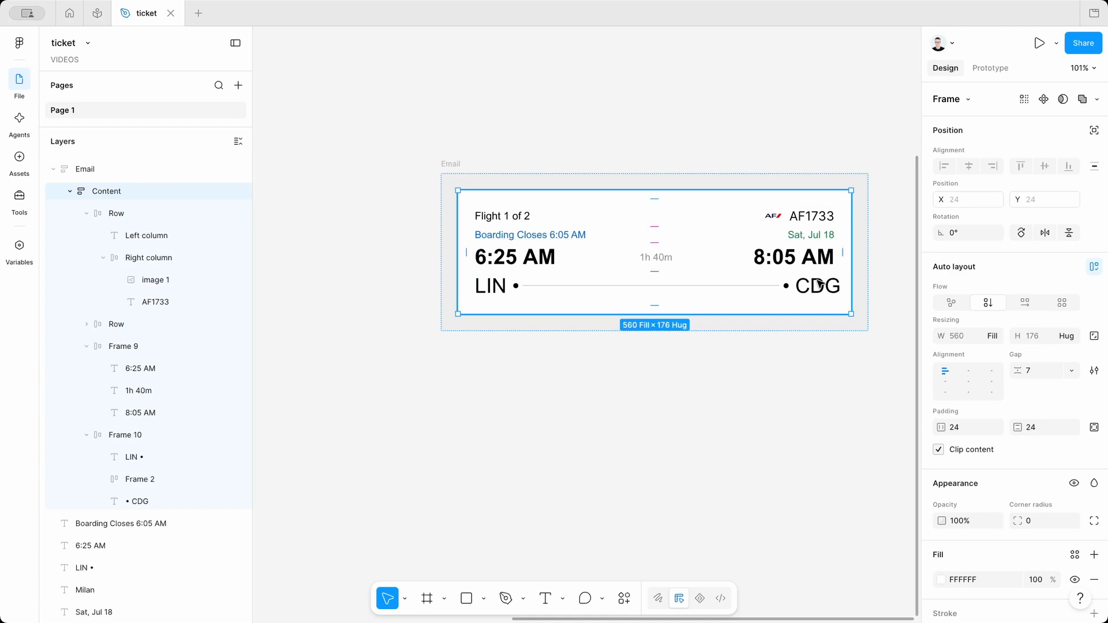
pyautogui.click(820, 283)
pyautogui.click(988, 336)
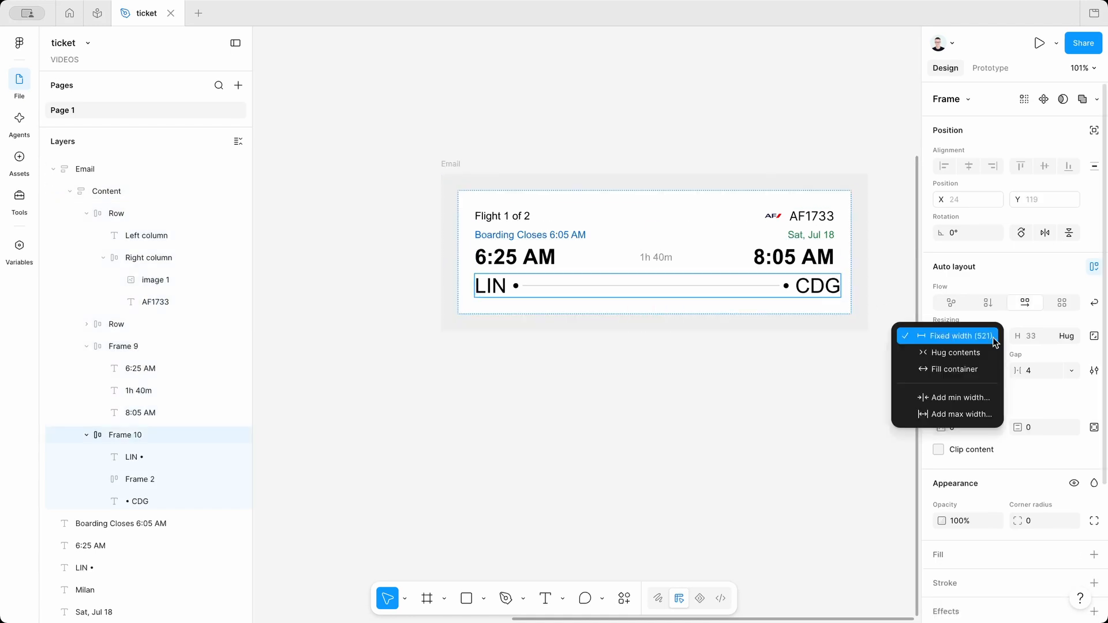
pyautogui.click(975, 368)
pyautogui.click(796, 414)
# - Copy the original card's Milan and Paris row into the rebuilt card, beneath the LIN–CDG row
pyautogui.scroll(-5, 796, 413)
pyautogui.hscroll(-2, 797, 414)
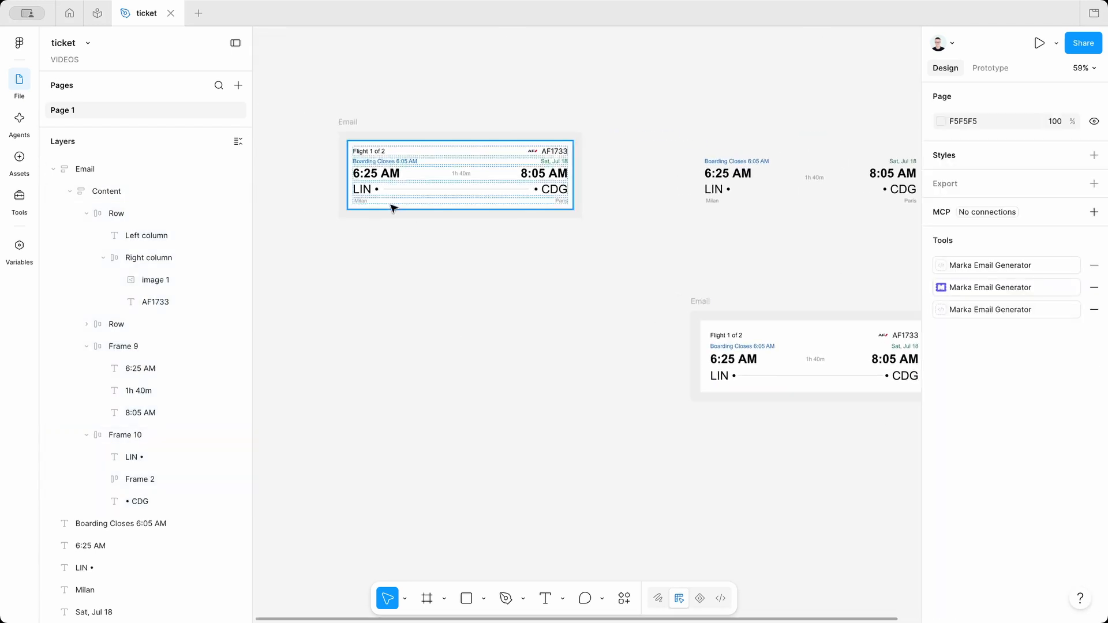
pyautogui.click(359, 203)
pyautogui.keyDown('shift'); pyautogui.click(561, 205); pyautogui.keyUp('shift')
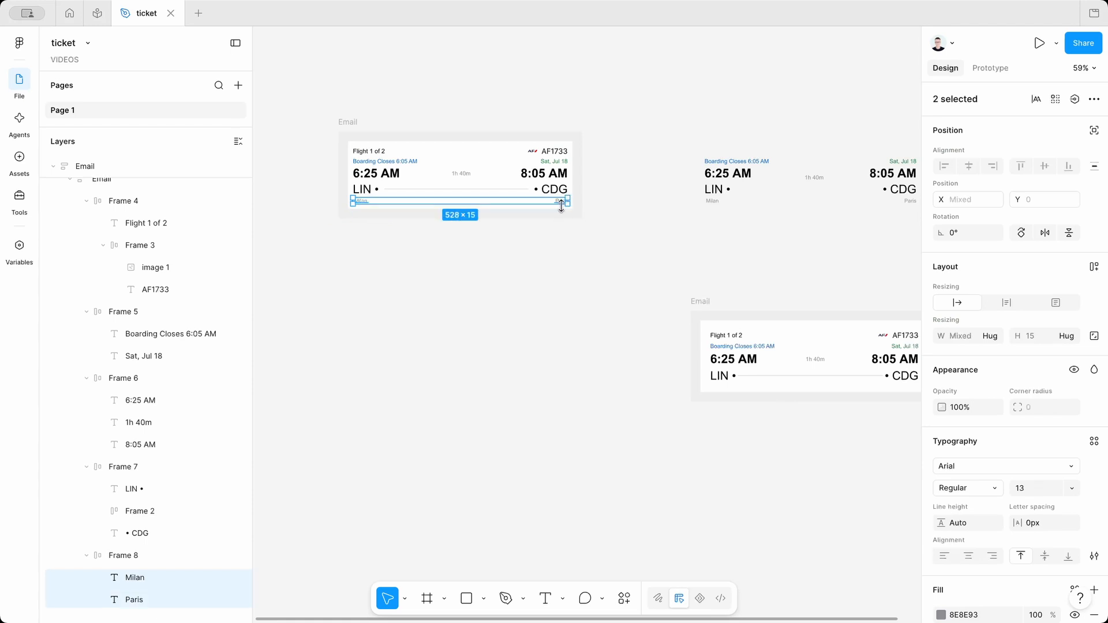
pyautogui.hotkey('shift', 'Return')
pyautogui.press('super+c')
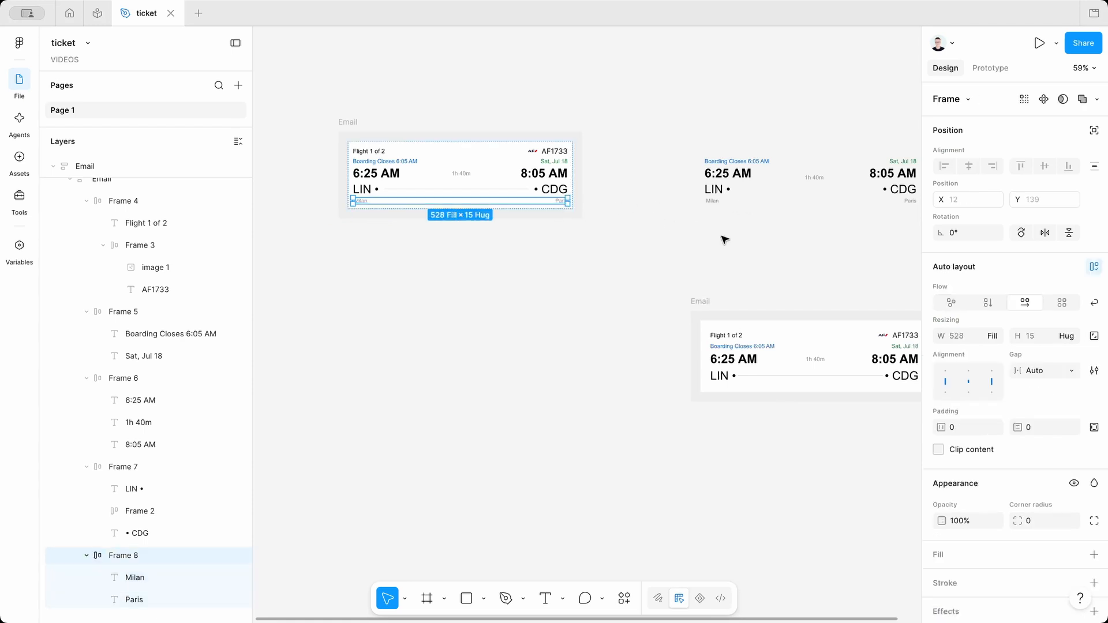
pyautogui.click(740, 350)
pyautogui.press('super+v')
# - Preview the completed Email frame in Marka Email Generator and widen the light mode preview to 634
pyautogui.hscroll(2, 773, 411)
pyautogui.scroll(-1, 773, 411)
pyautogui.scroll(5, 787, 505)
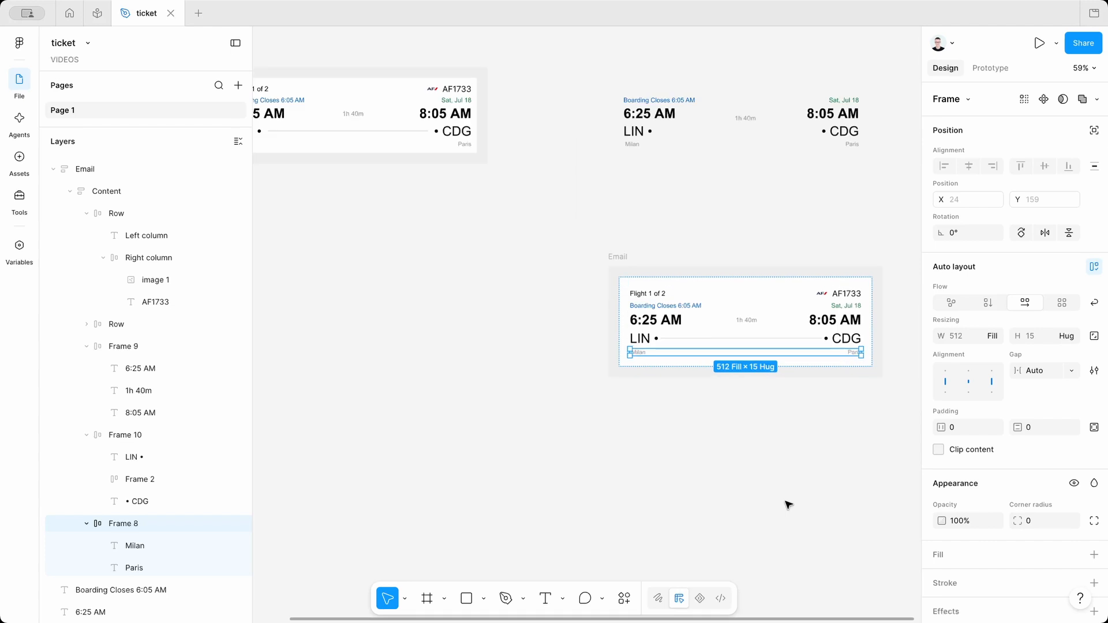
pyautogui.click(787, 505)
pyautogui.hscroll(1, 787, 505)
pyautogui.scroll(1, 787, 504)
pyautogui.click(993, 288)
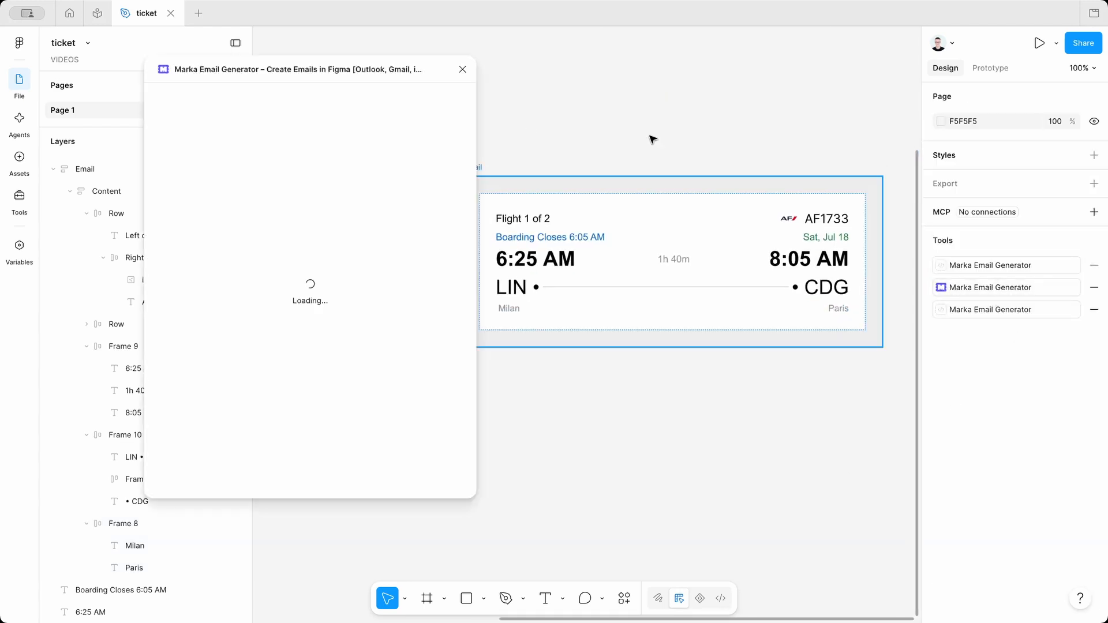
pyautogui.click(450, 100)
pyautogui.moveTo(714, 367)
pyautogui.mouseDown()
pyautogui.moveTo(641, 361)
pyautogui.moveTo(759, 363)
pyautogui.moveTo(673, 363)
pyautogui.moveTo(730, 364)
pyautogui.moveTo(665, 374)
pyautogui.moveTo(725, 373)
pyautogui.mouseUp()
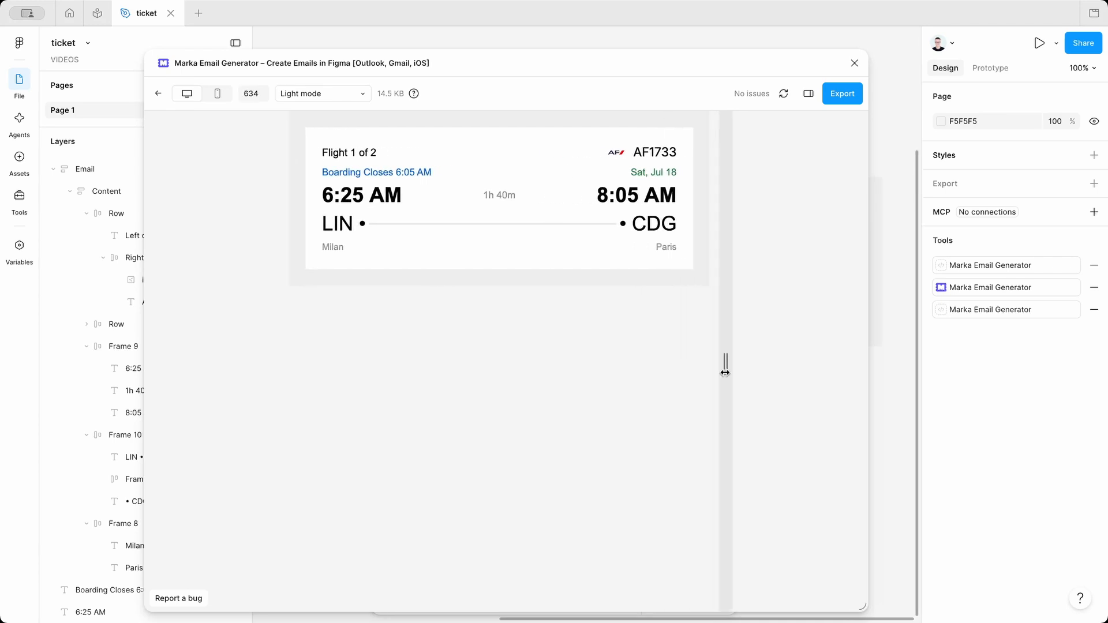
# - Check the email in Gmail dark mode at a width of 682 and in the mobile and desktop previews
pyautogui.click(329, 99)
pyautogui.click(320, 115)
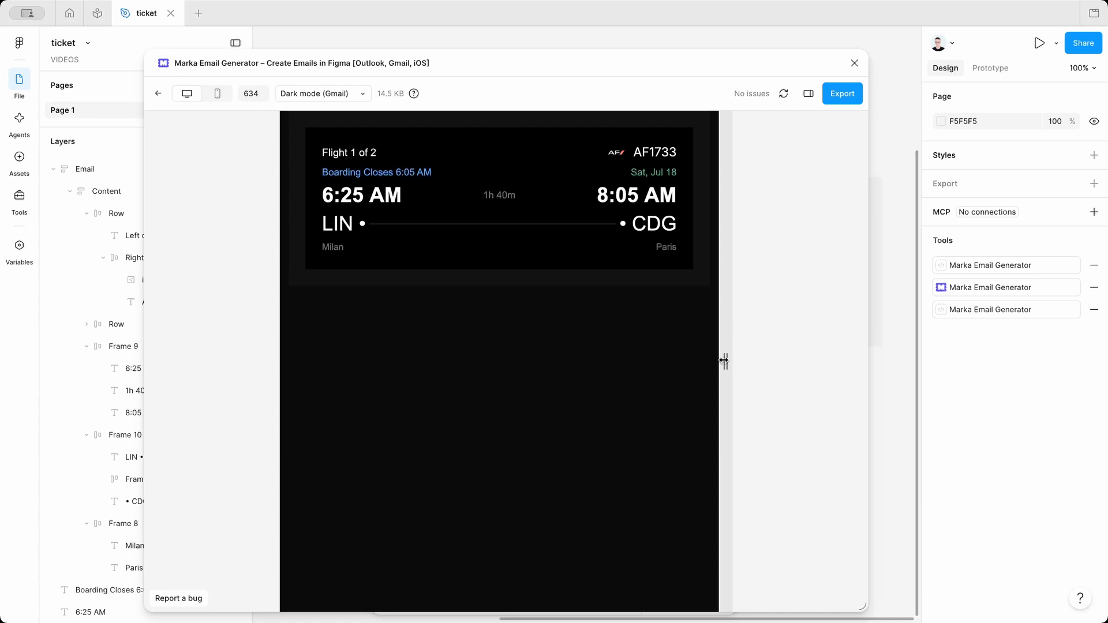
pyautogui.moveTo(723, 361)
pyautogui.mouseDown()
pyautogui.moveTo(690, 361)
pyautogui.moveTo(740, 362)
pyautogui.mouseUp()
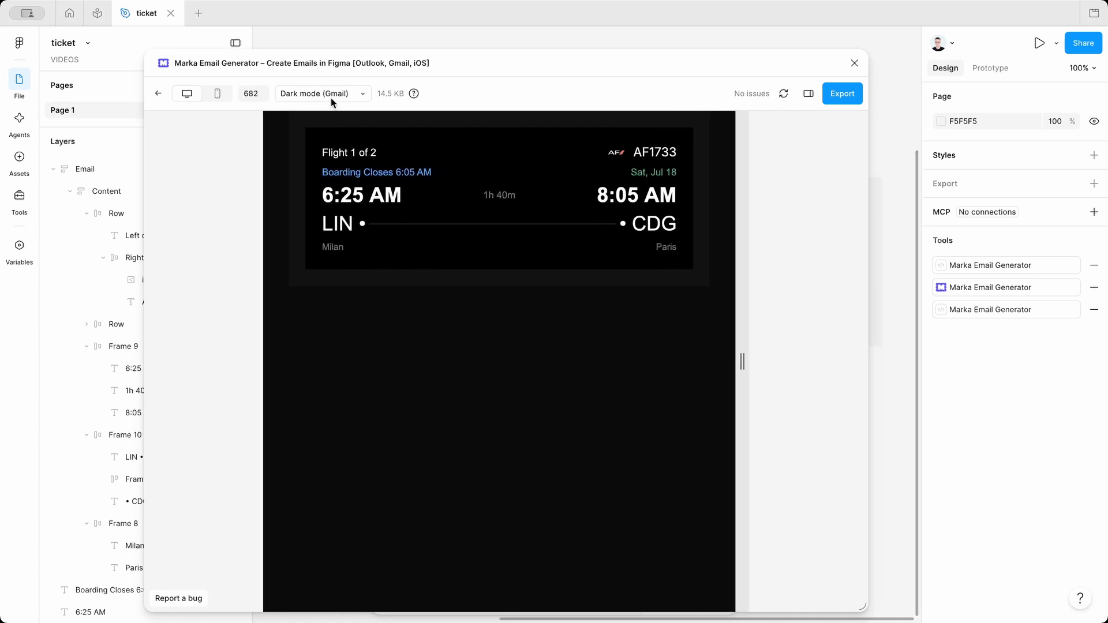
pyautogui.click(221, 94)
pyautogui.click(193, 95)
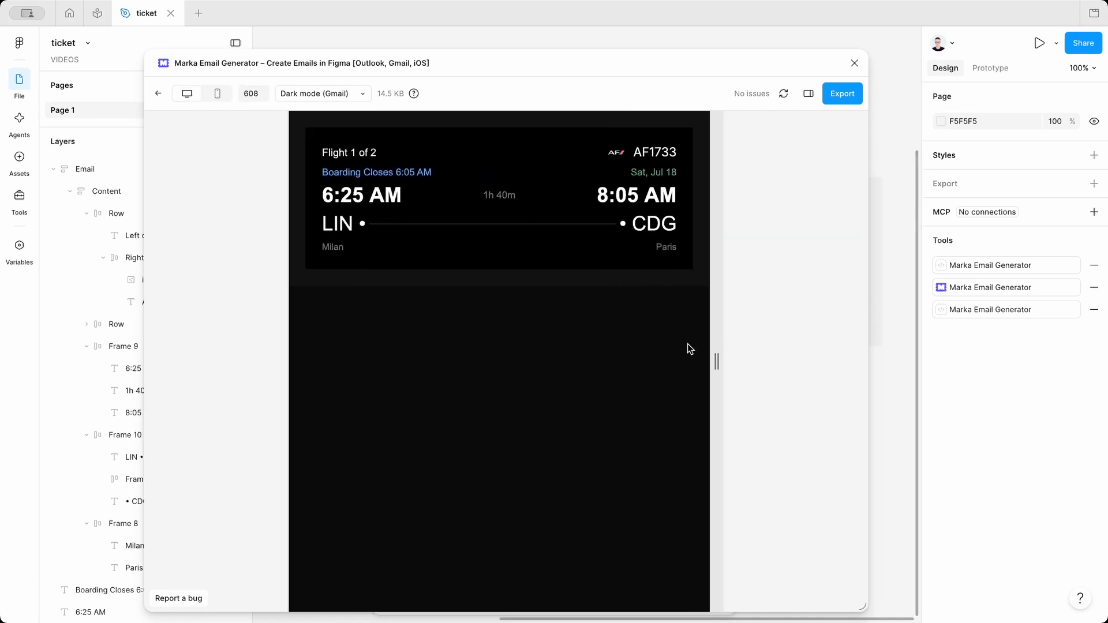
# - Widen the dark mode email preview to 688 and switch it back to Light mode
pyautogui.moveTo(711, 353); pyautogui.dragTo(742, 362)
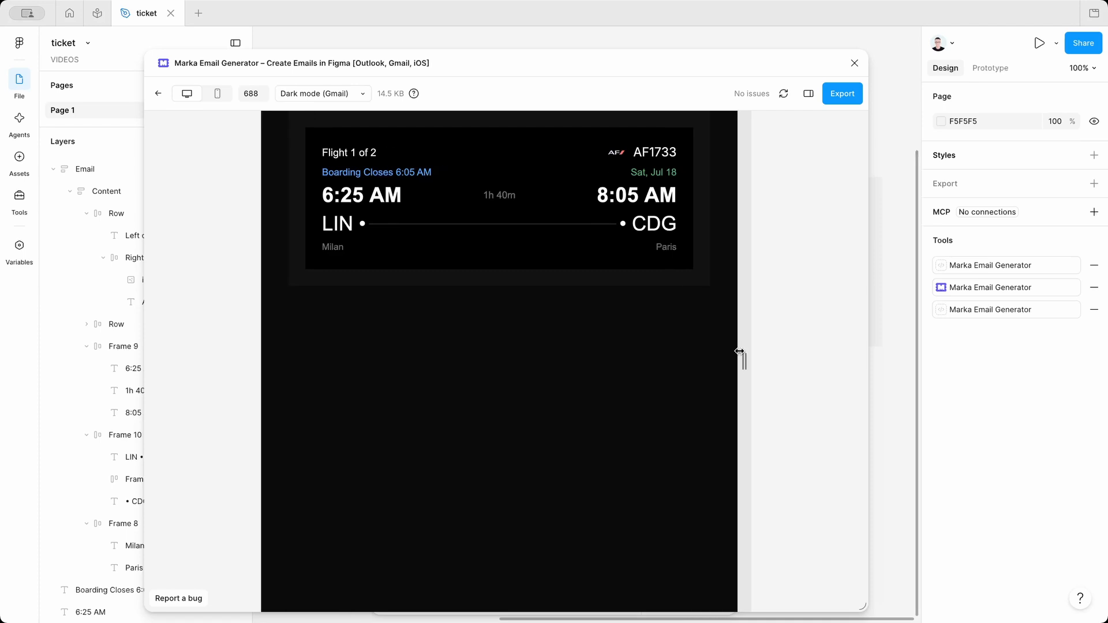
pyautogui.click(324, 97)
pyautogui.click(317, 99)
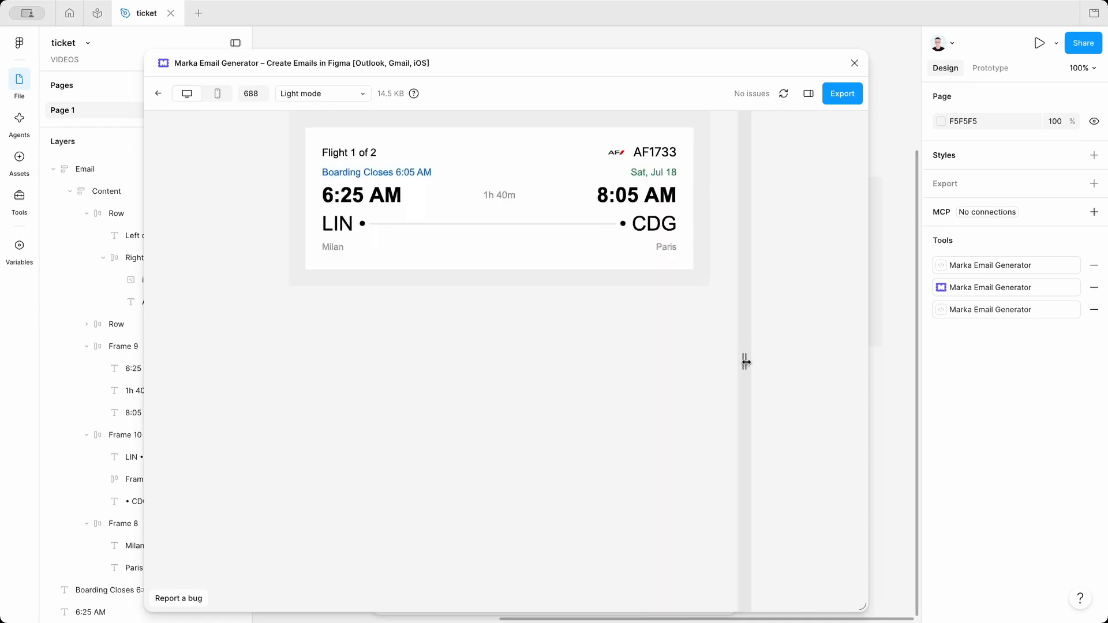
# - Export the email as HTML email with images hosted online by copying its HTML code
pyautogui.click(847, 95)
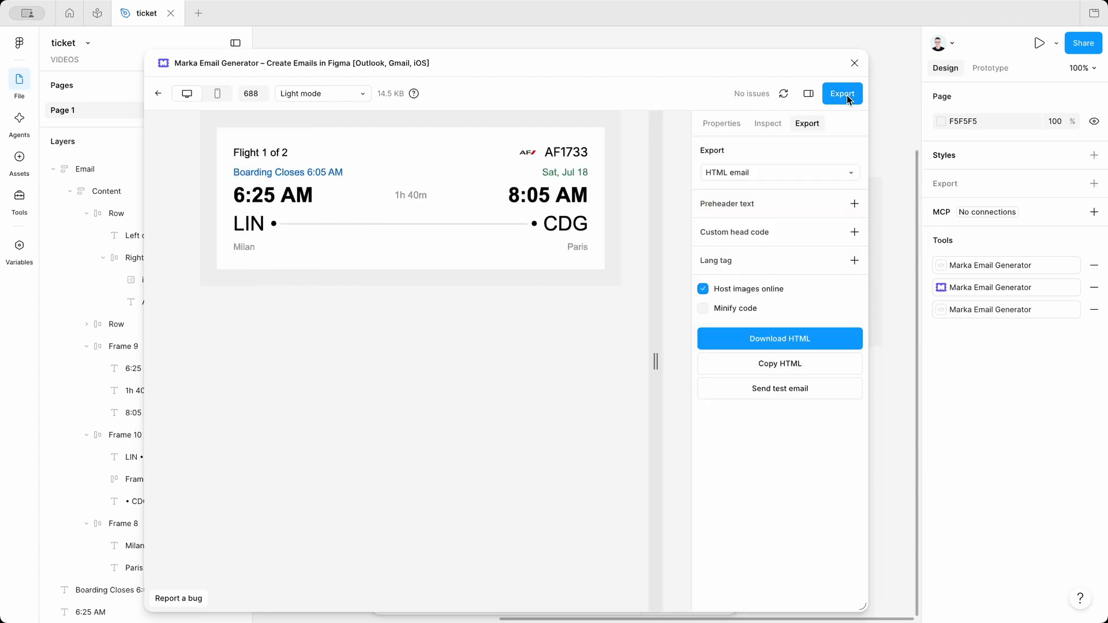
pyautogui.click(797, 364)
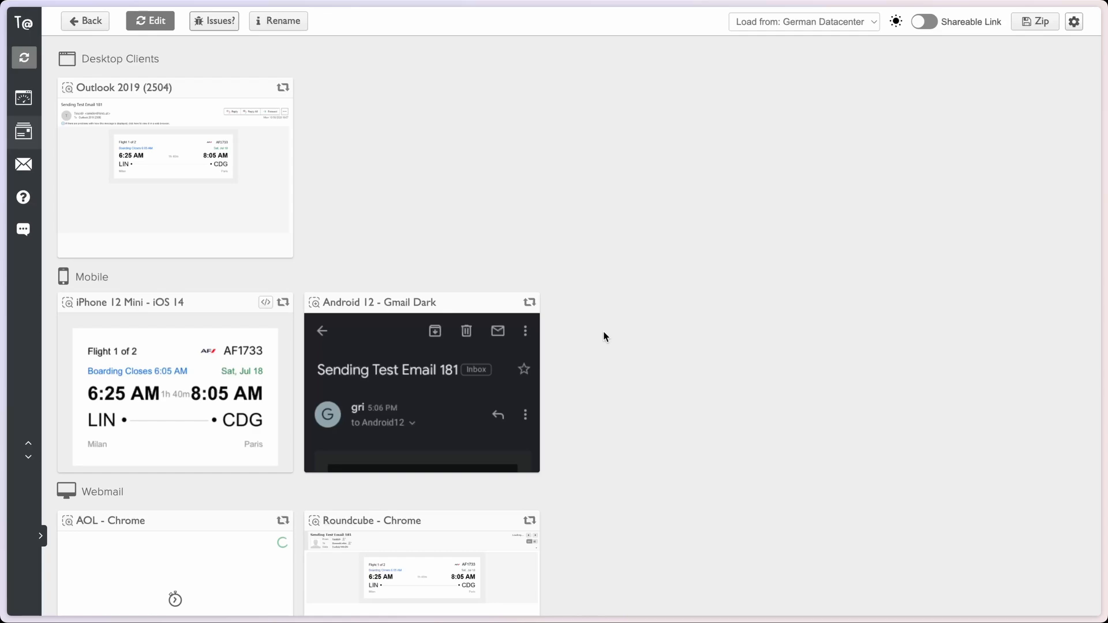
# - In Testi@, inspect the test email's enlarged Outlook 2019 and Android 12 Gmail Dark renderings, closing each one
pyautogui.click(159, 165)
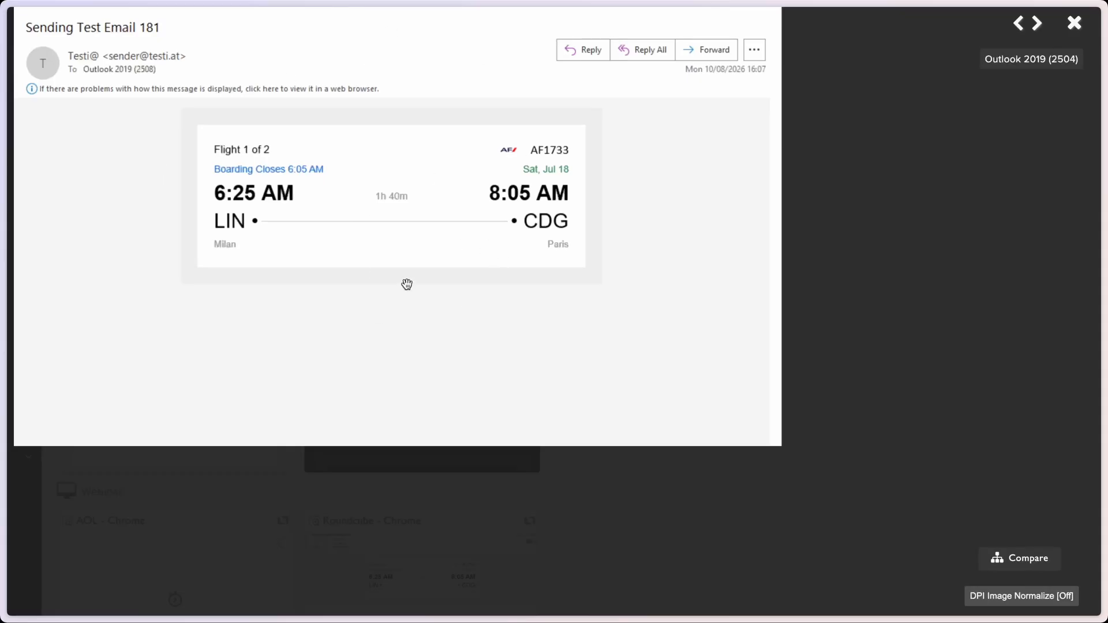
pyautogui.click(1075, 22)
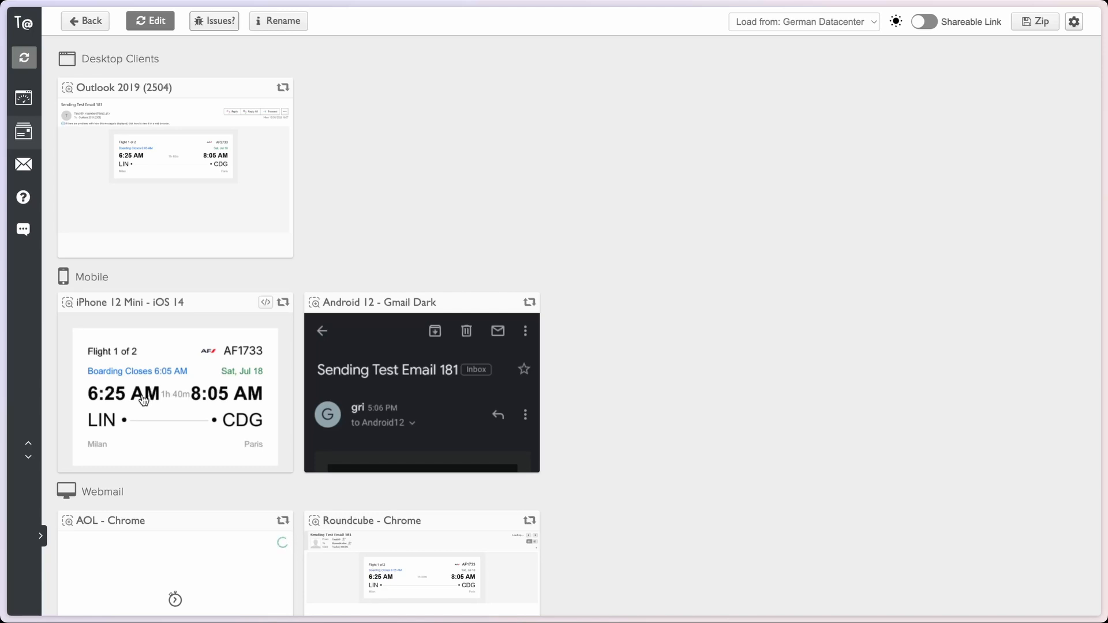
pyautogui.click(401, 401)
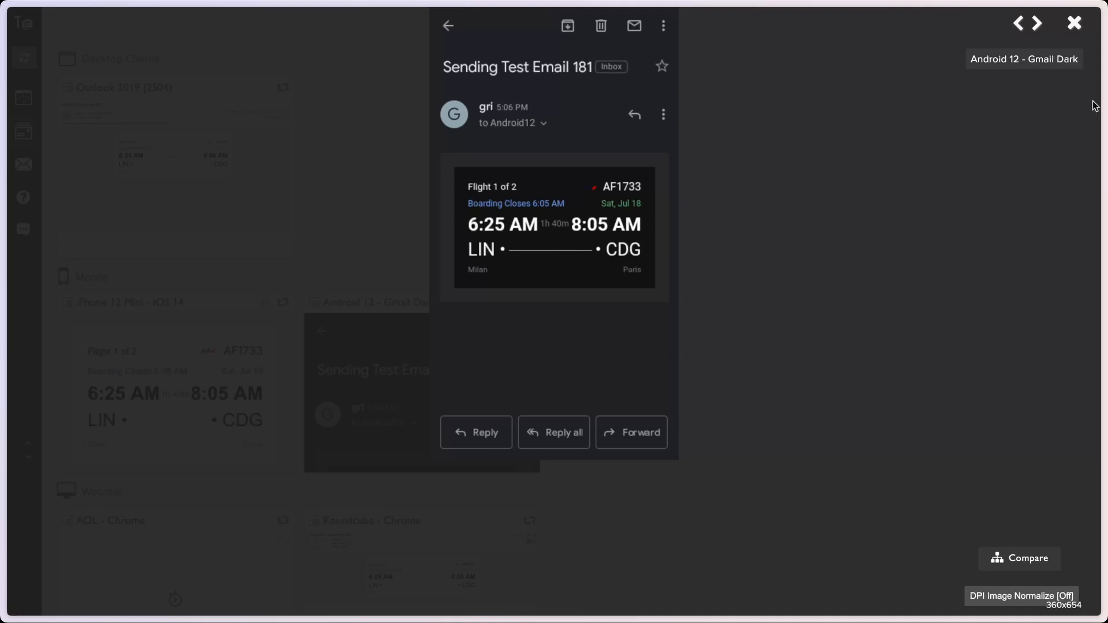
pyautogui.click(1074, 23)
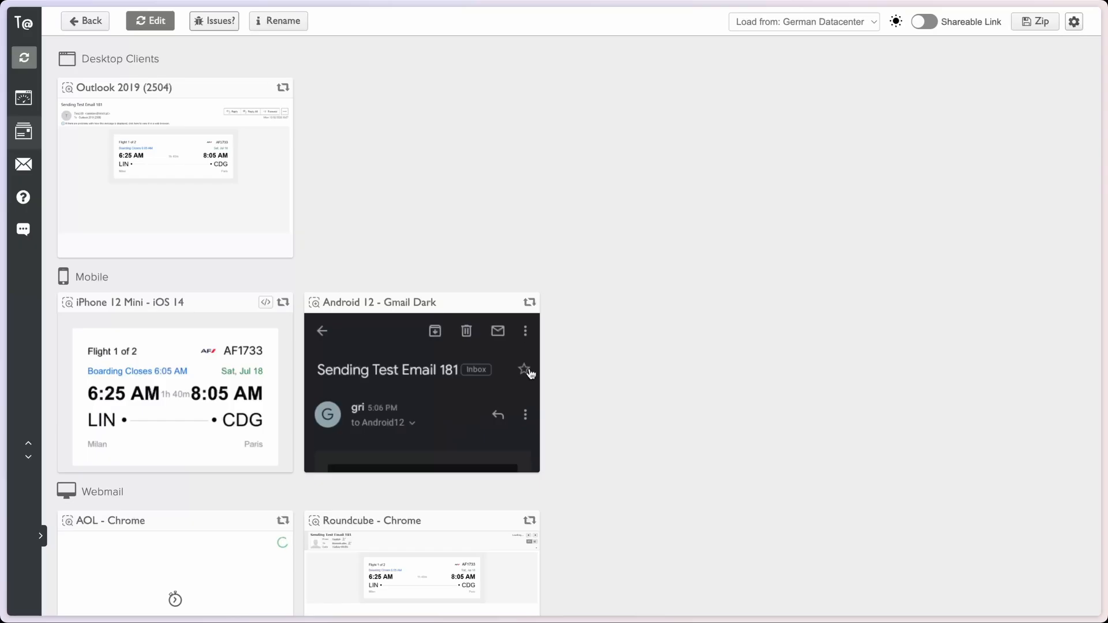